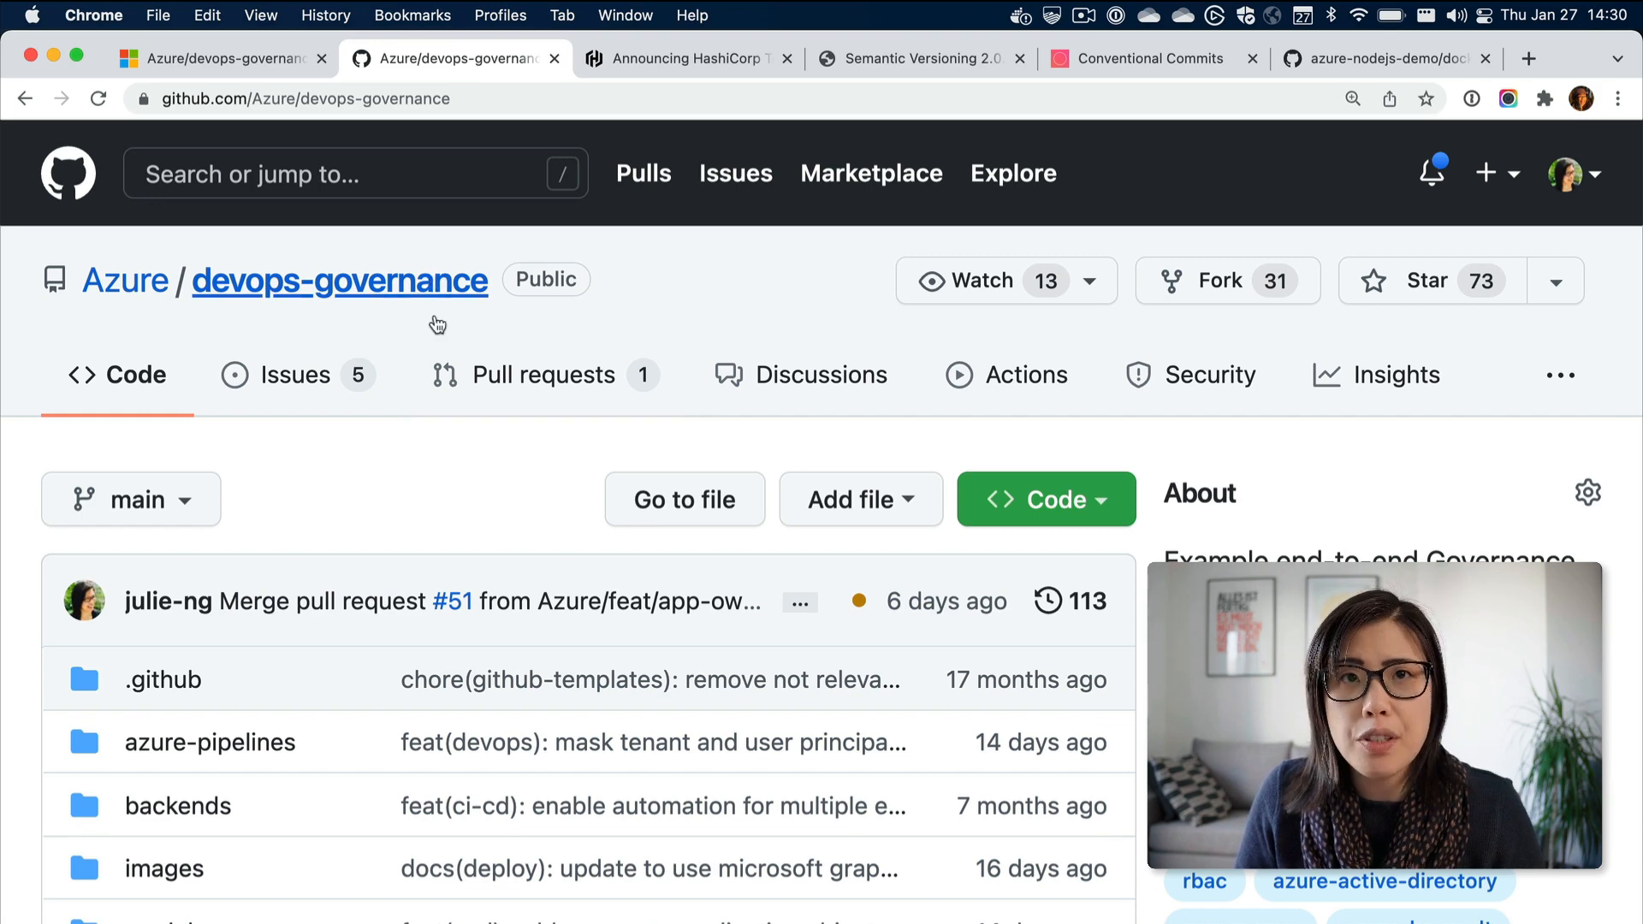
scroll(429, 424, "down", 5)
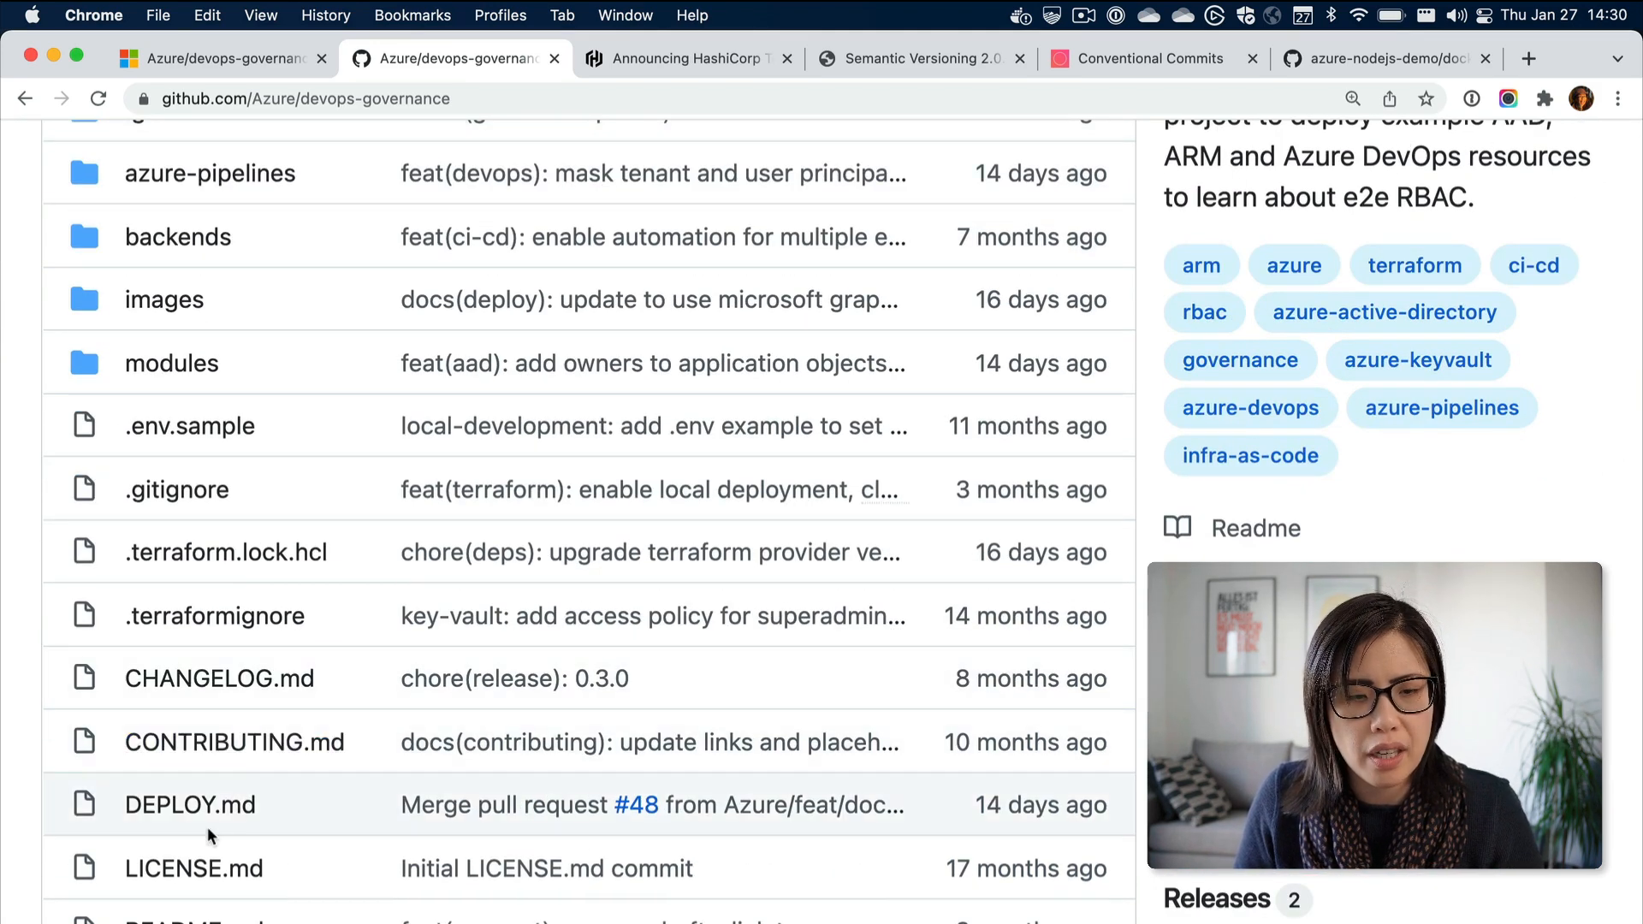
- Show CHANGELOG.md's 0.3.0 notes, glancing at the Semantic Versioning page in between
left_click(238, 681)
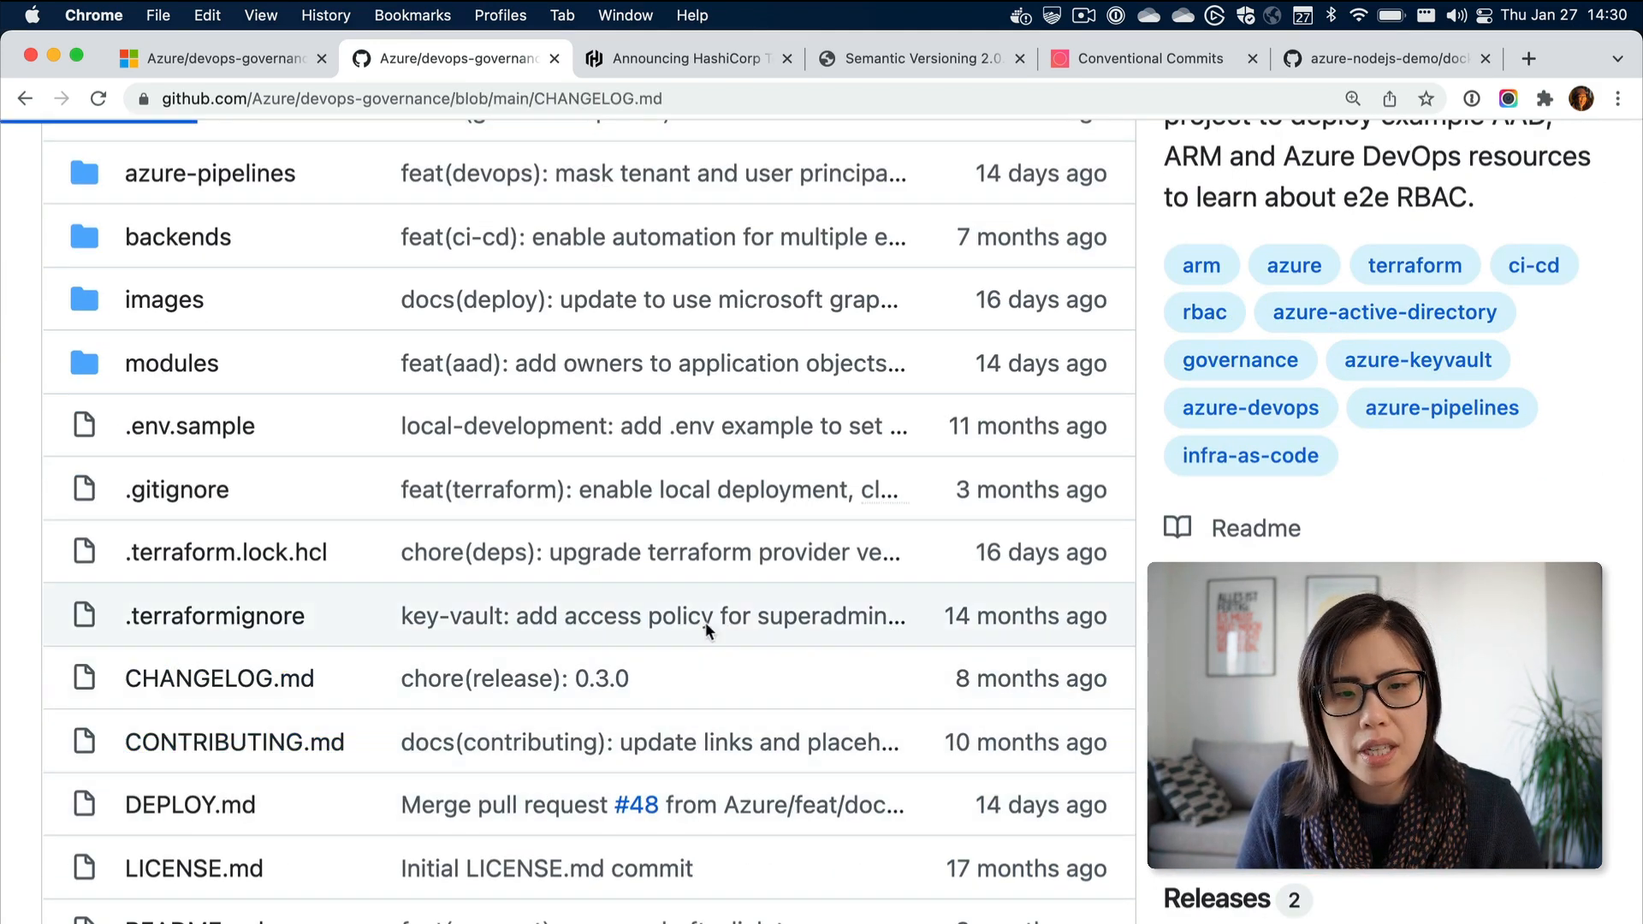
scroll(714, 629, "down", 4)
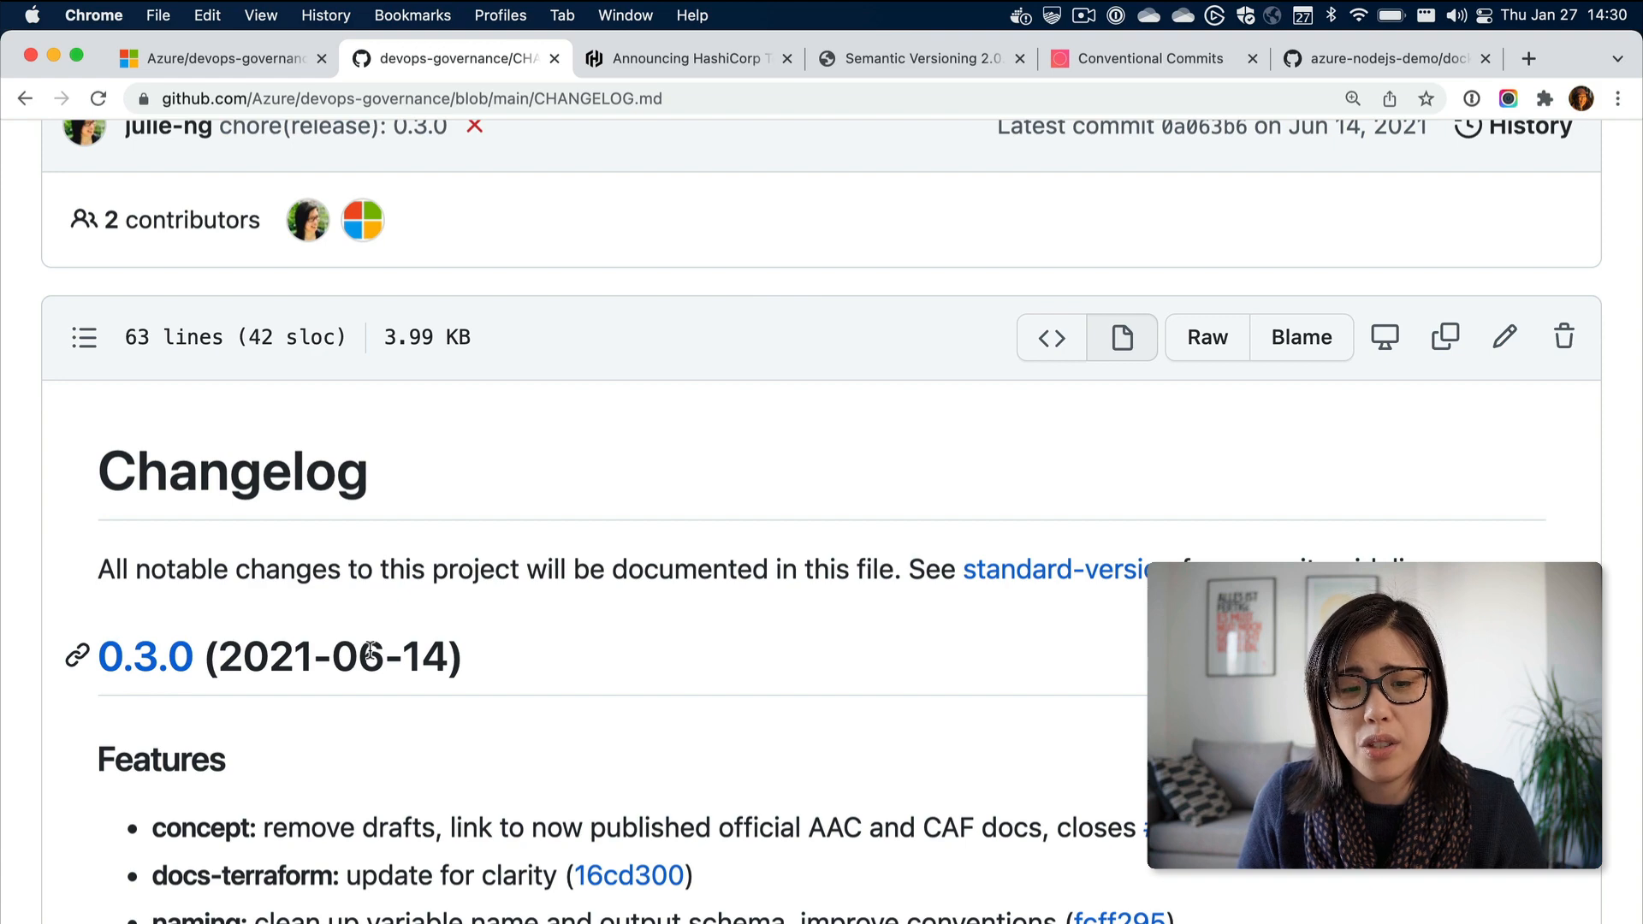
scroll(638, 632, "up", 1)
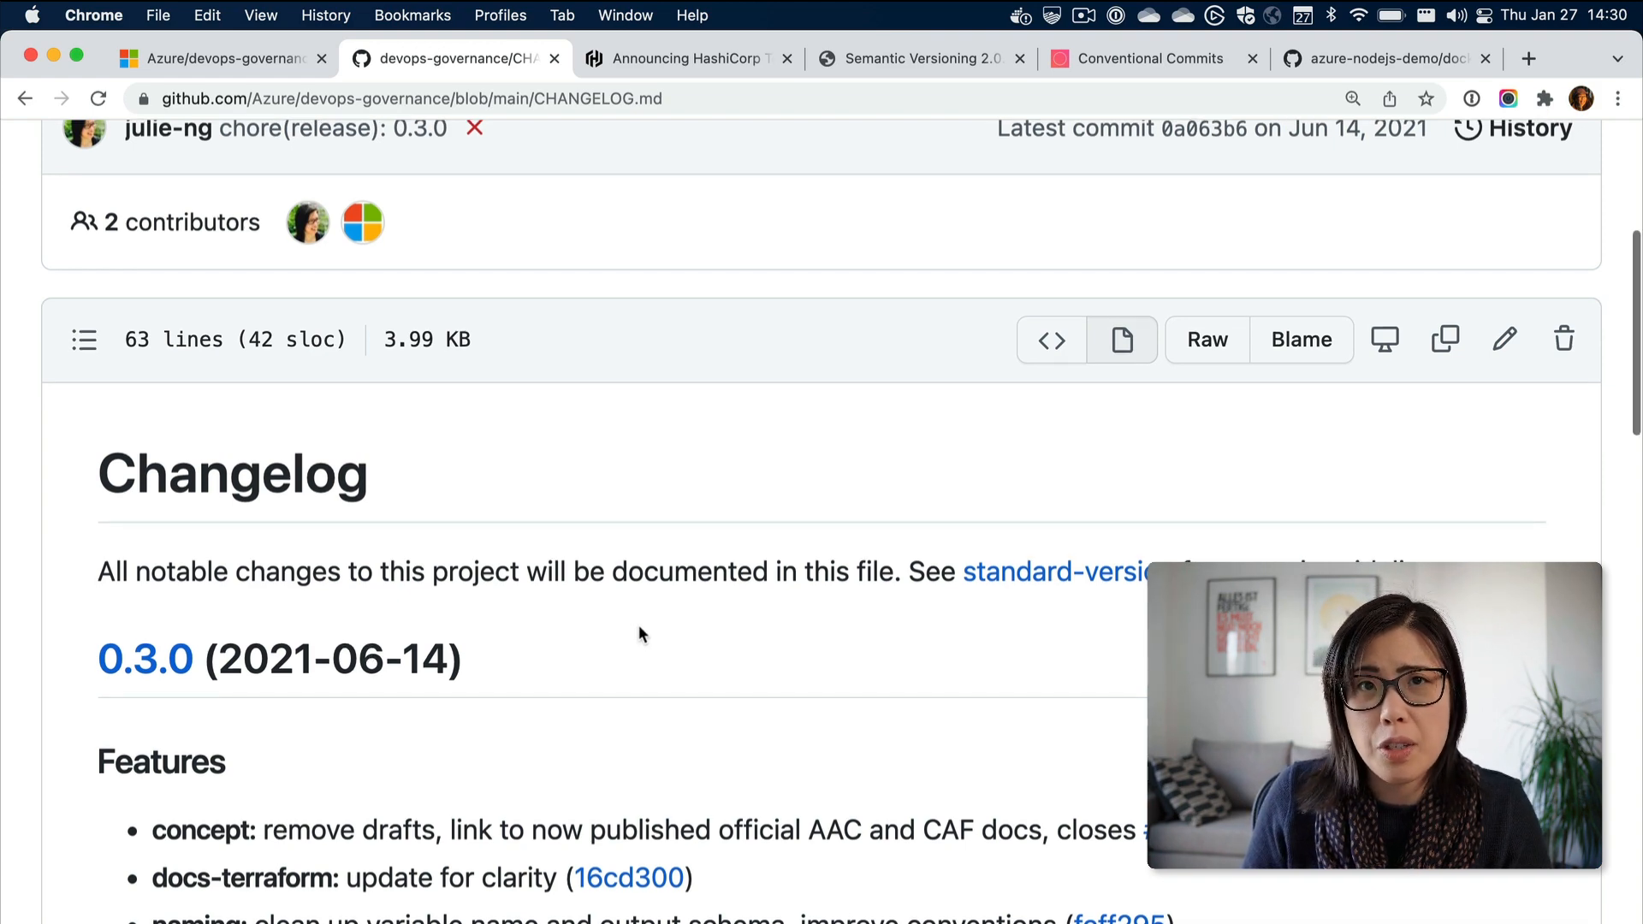
scroll(638, 632, "up", 1)
scroll(638, 633, "up", 3)
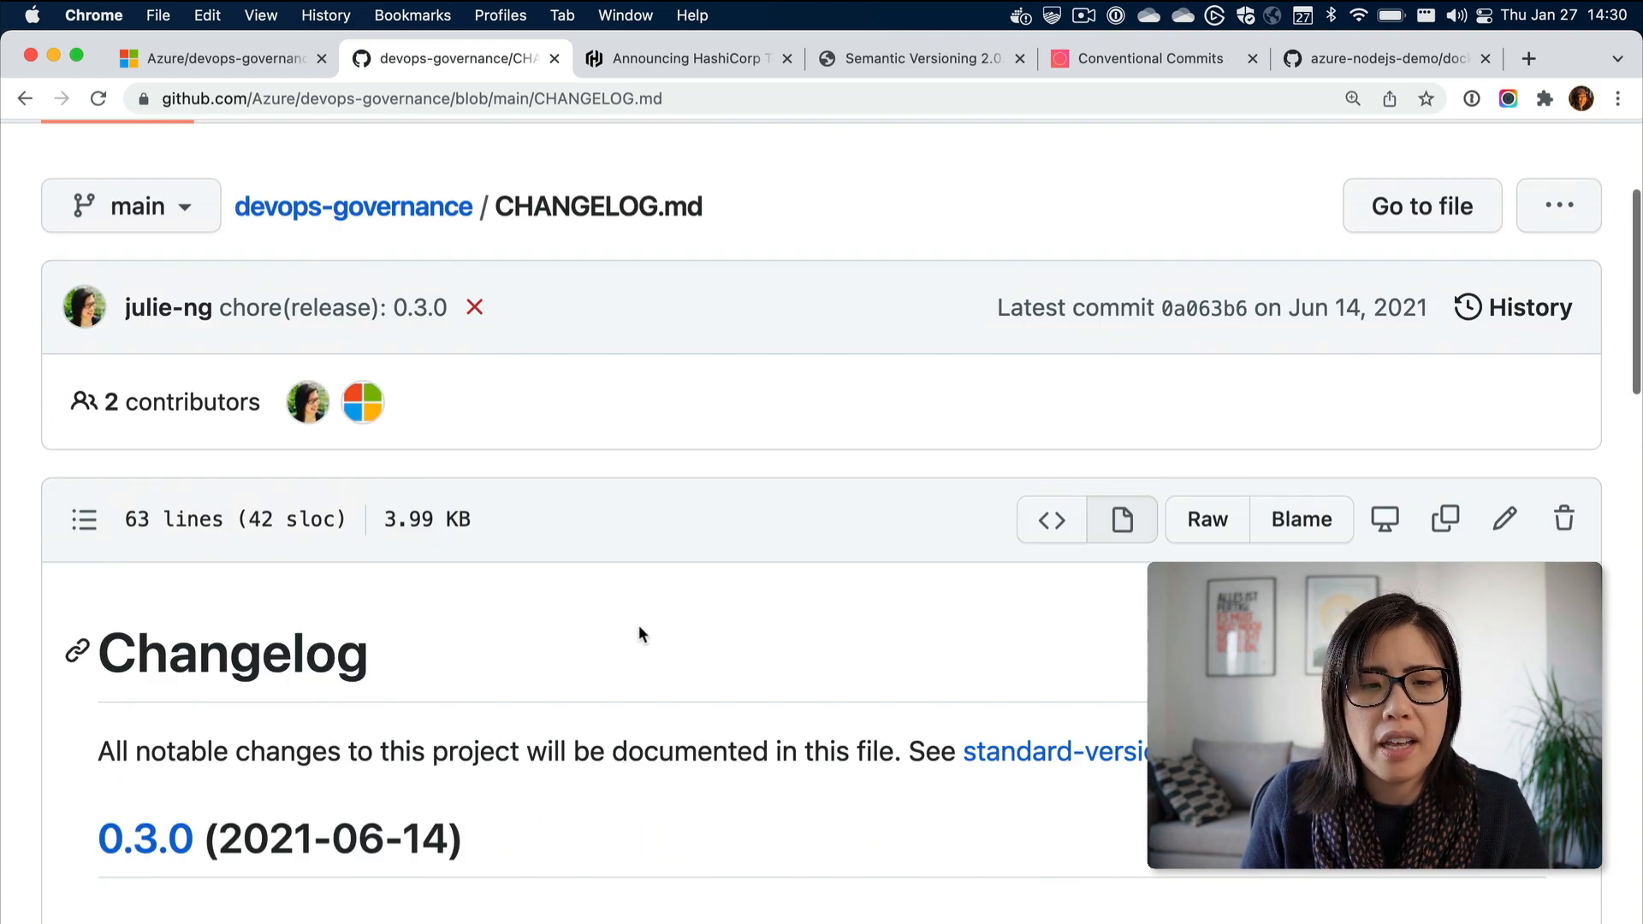
scroll(638, 625, "up", 5)
scroll(488, 513, "down", 9)
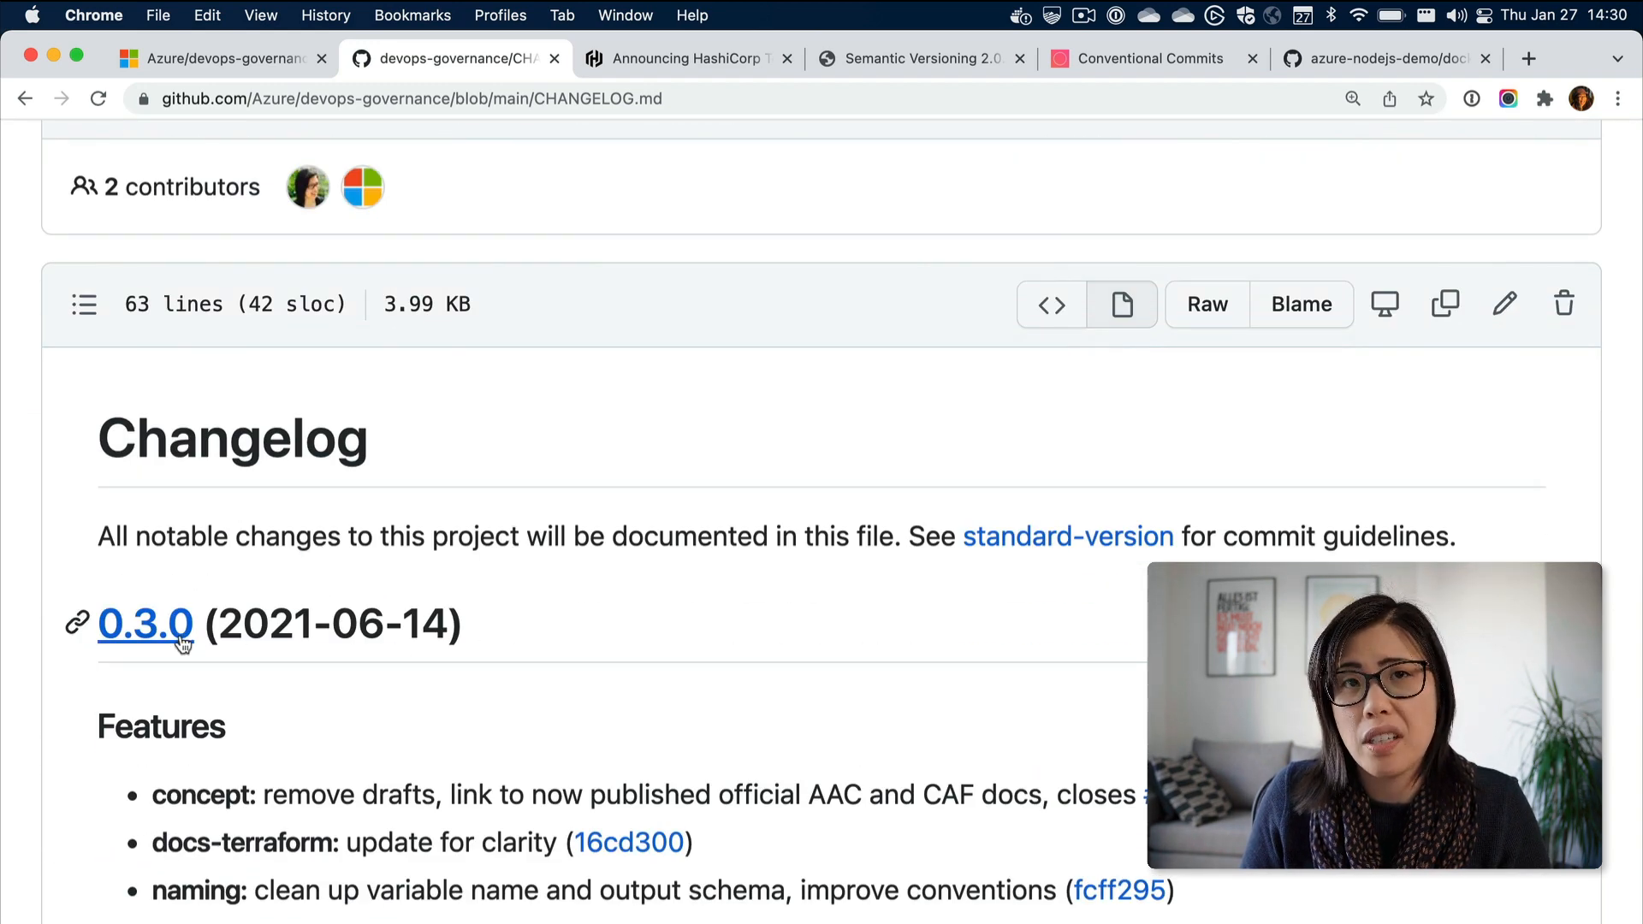
left_click(910, 67)
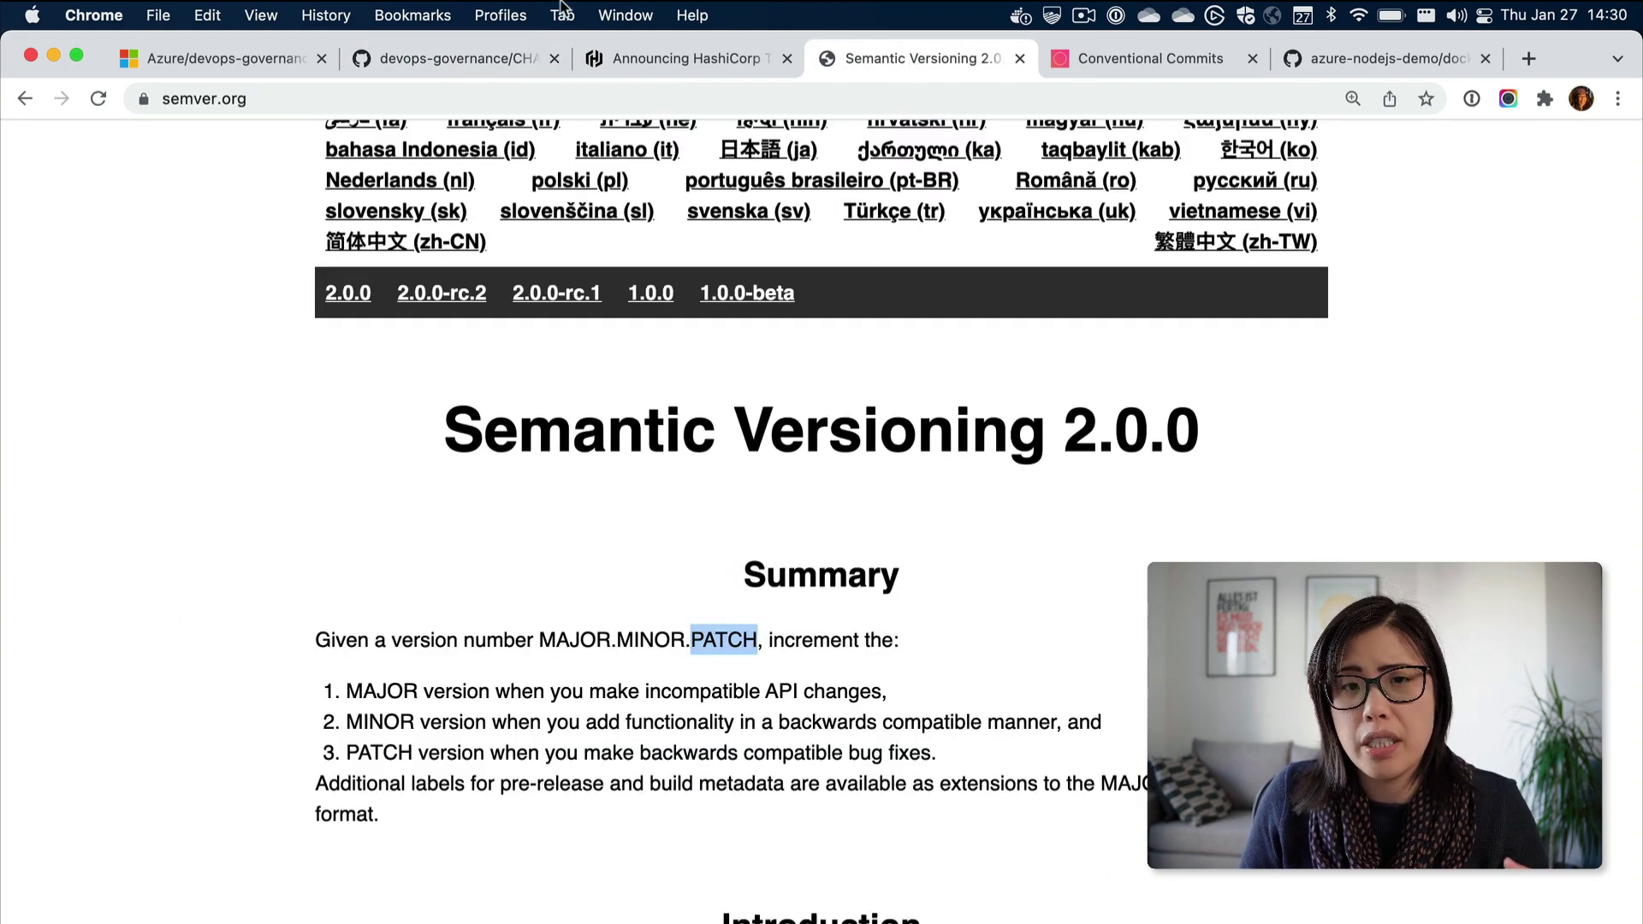
left_click(411, 62)
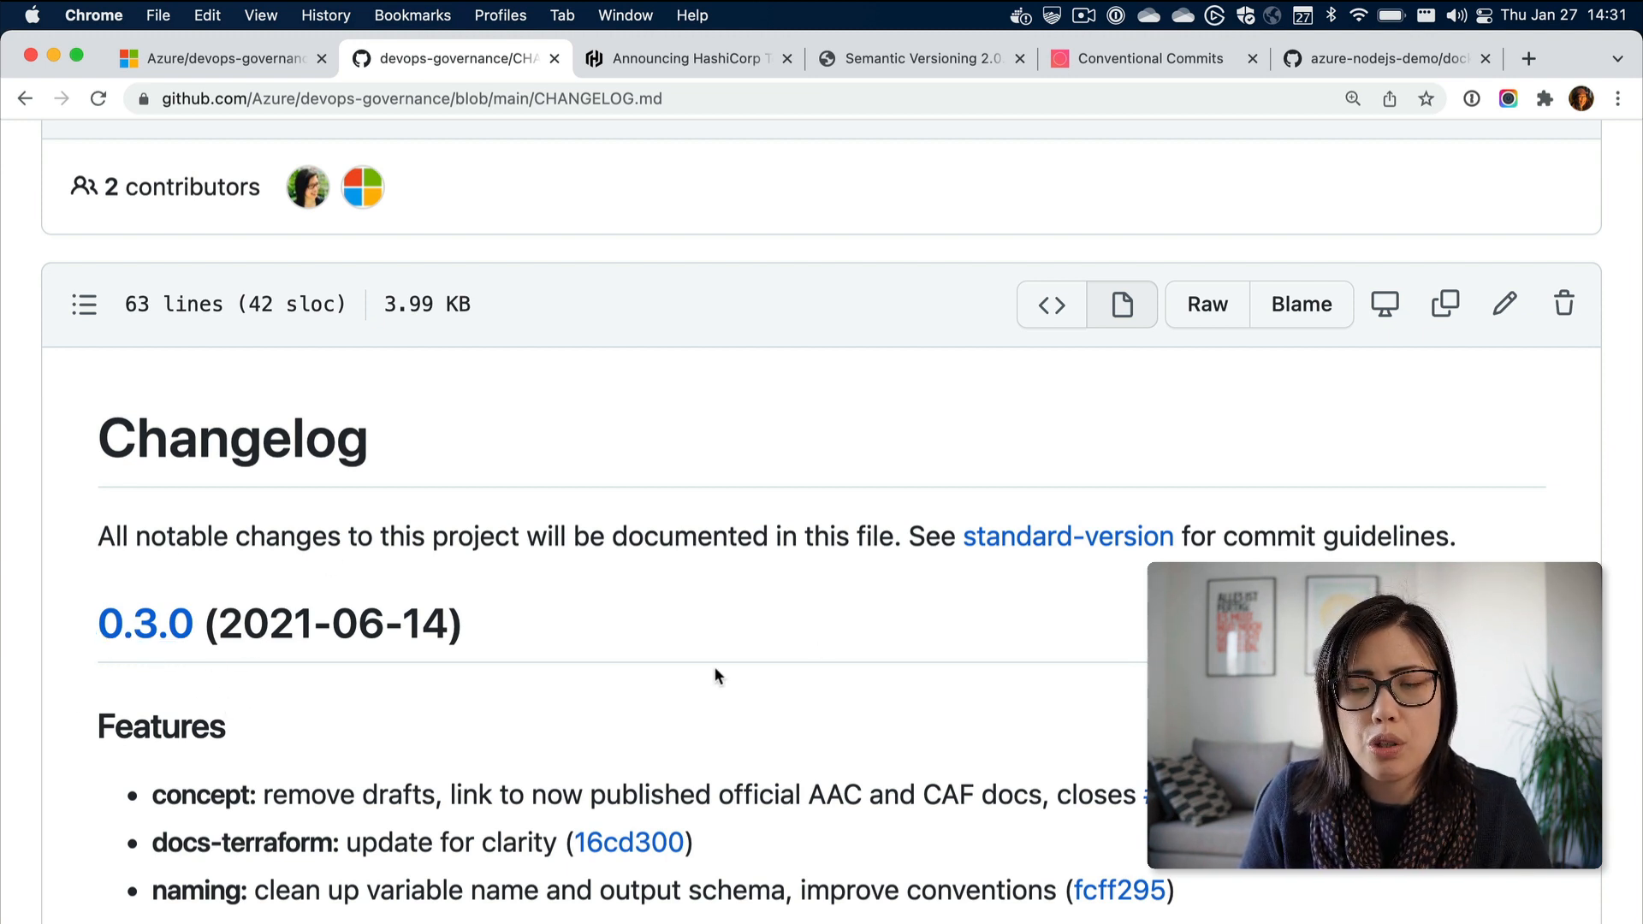
scroll(702, 667, "up", 5)
- From the closed pull requests, open #50 'Upgrade azuread provider'
left_click(507, 389)
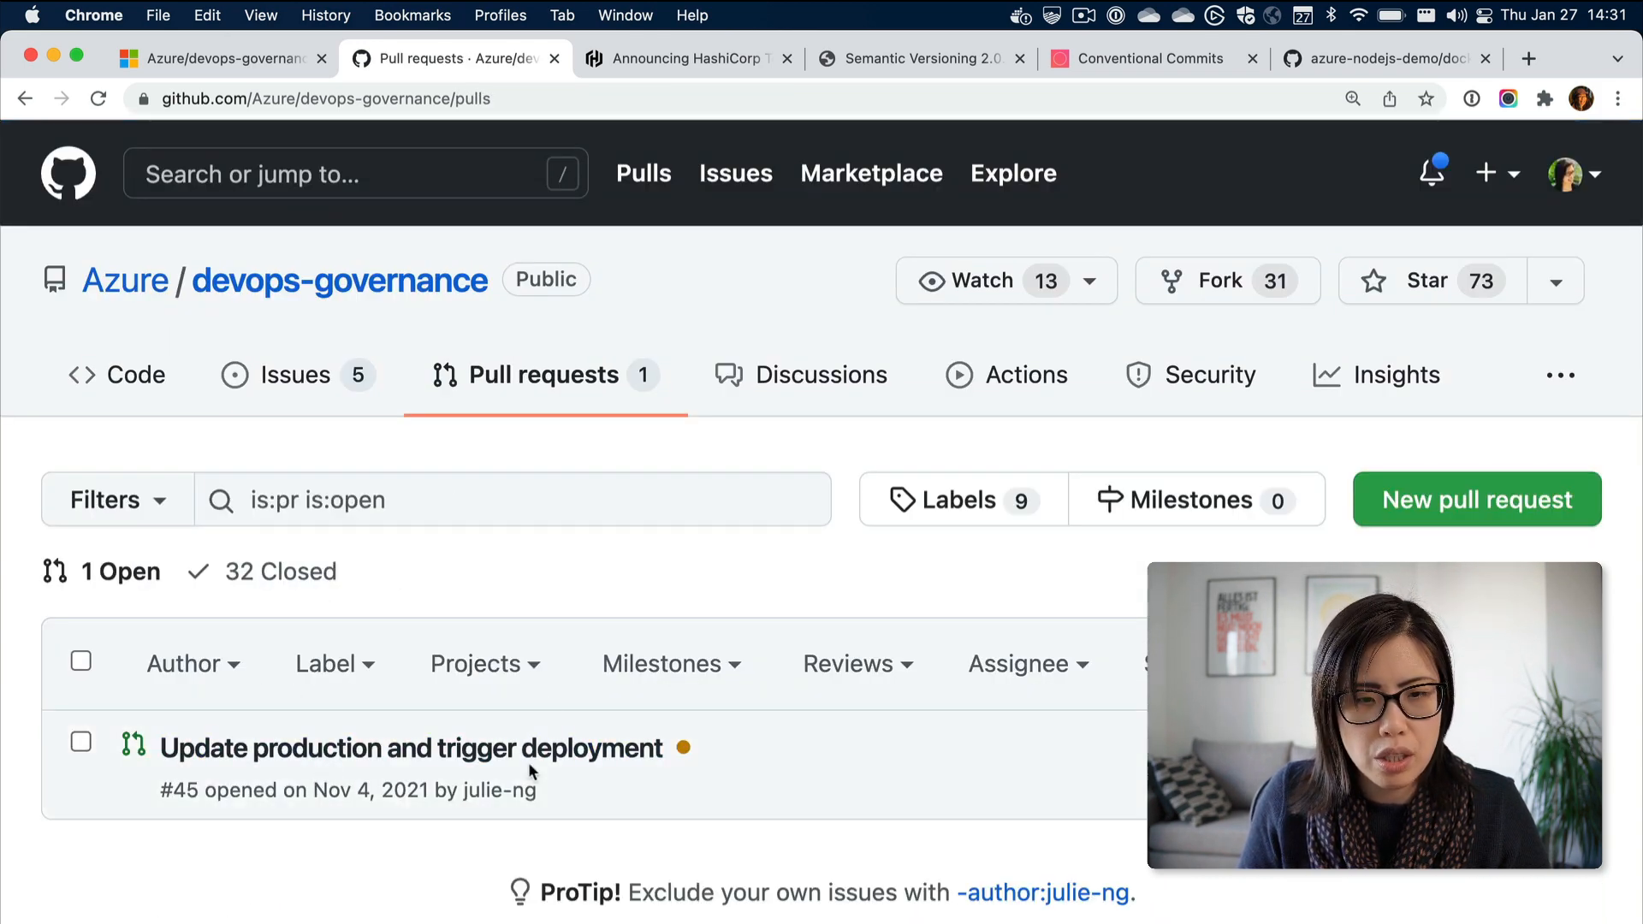
left_click(295, 573)
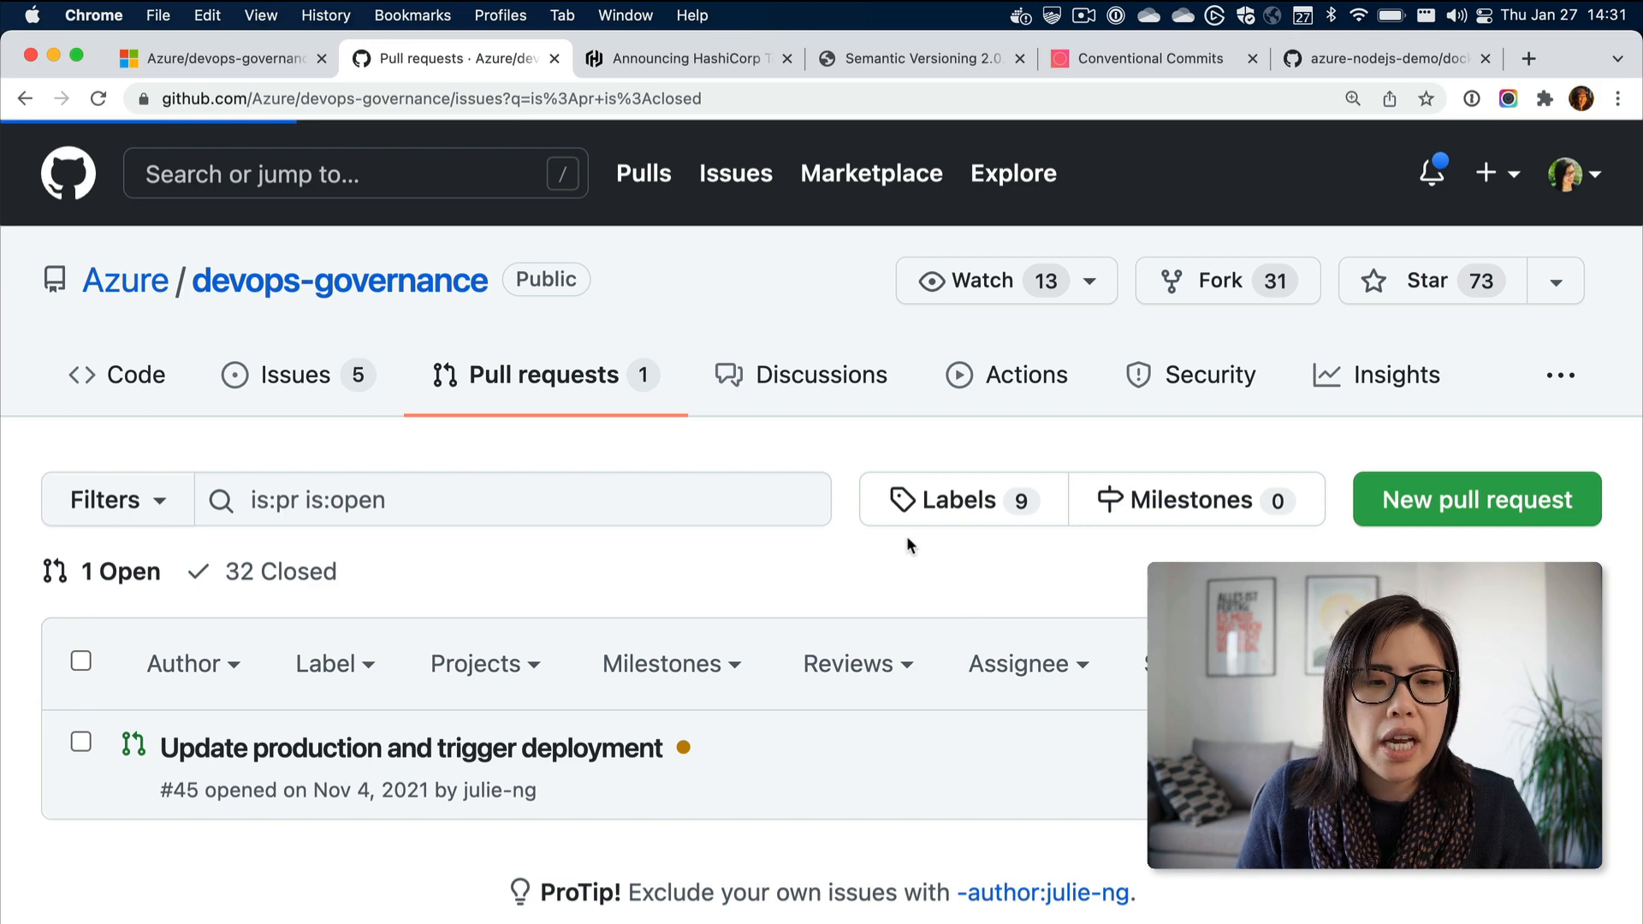
scroll(533, 610, "down", 3)
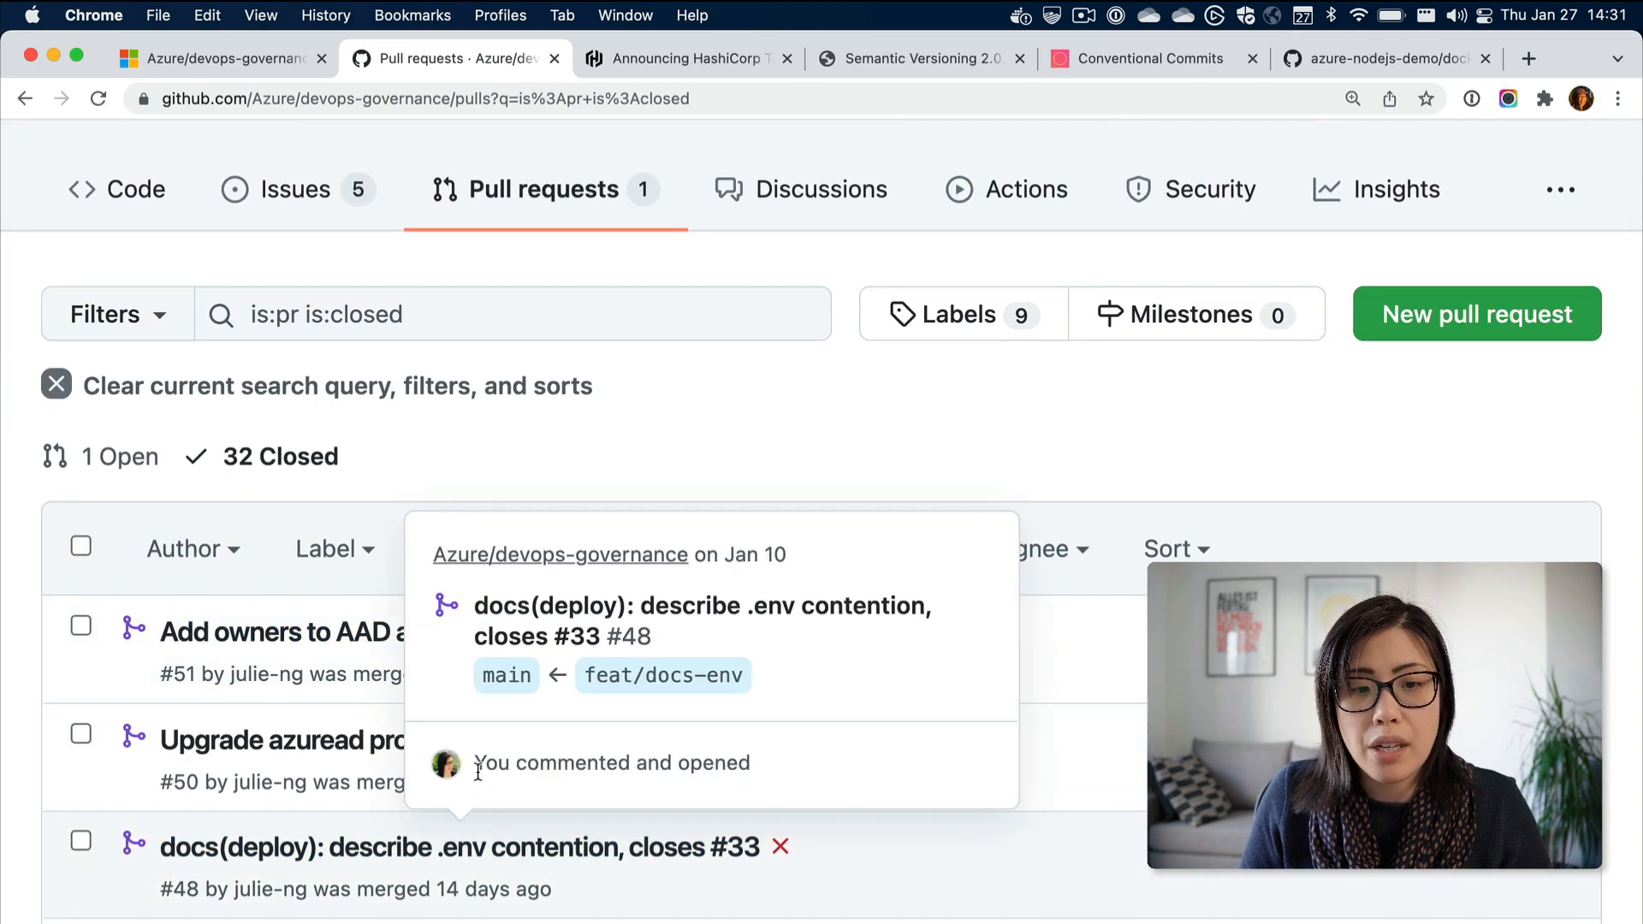
left_click(443, 745)
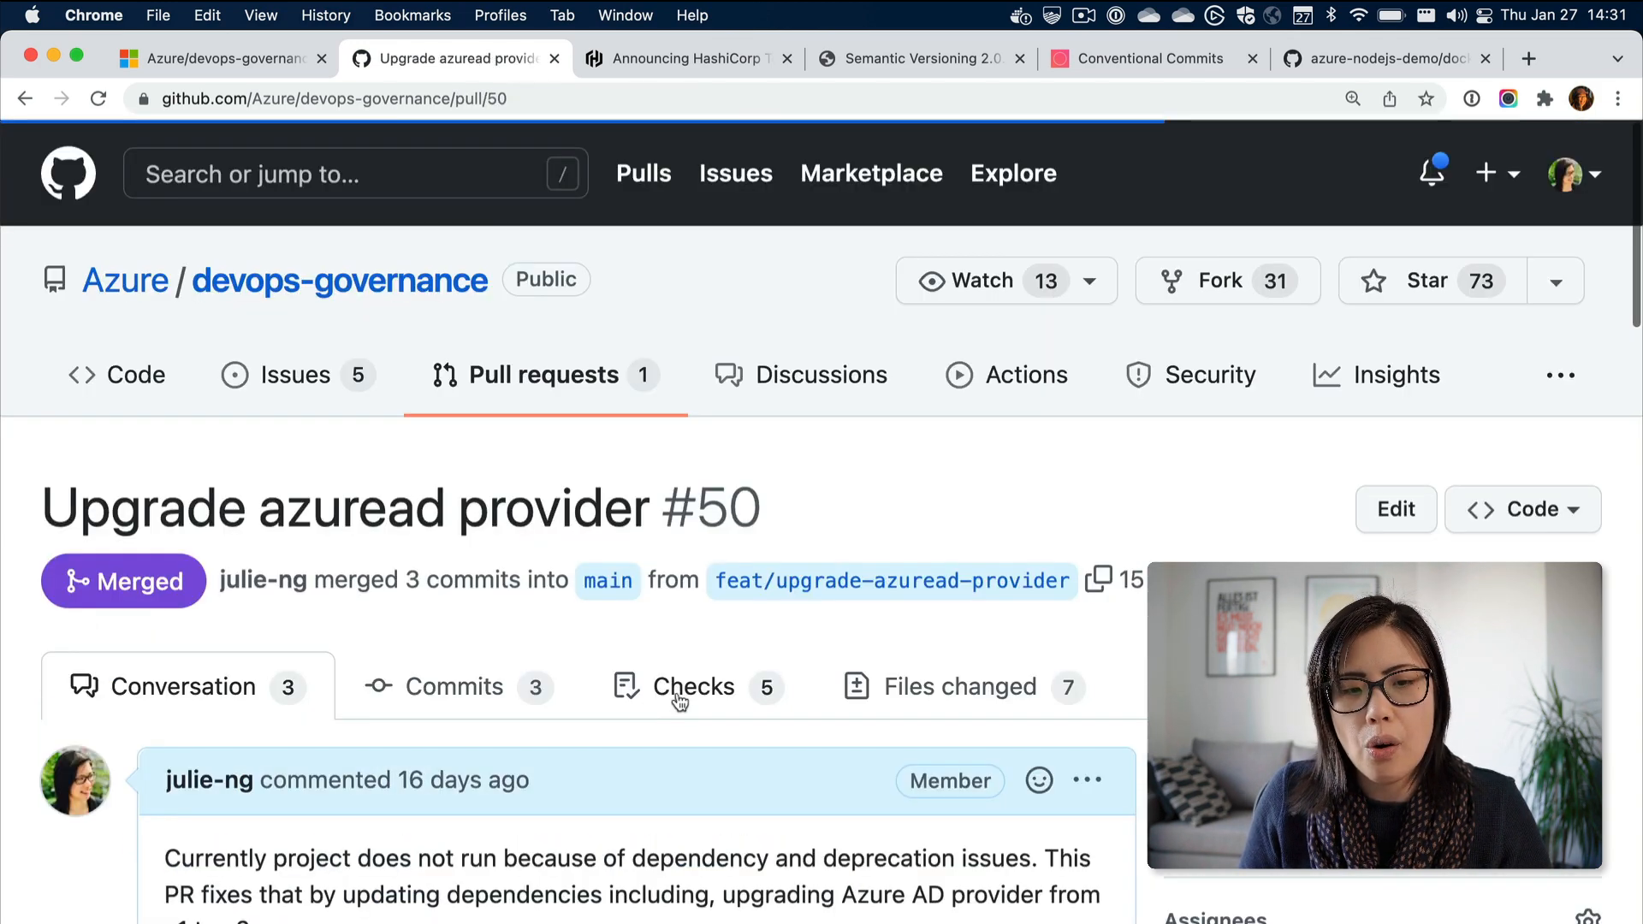
scroll(782, 685, "down", 3)
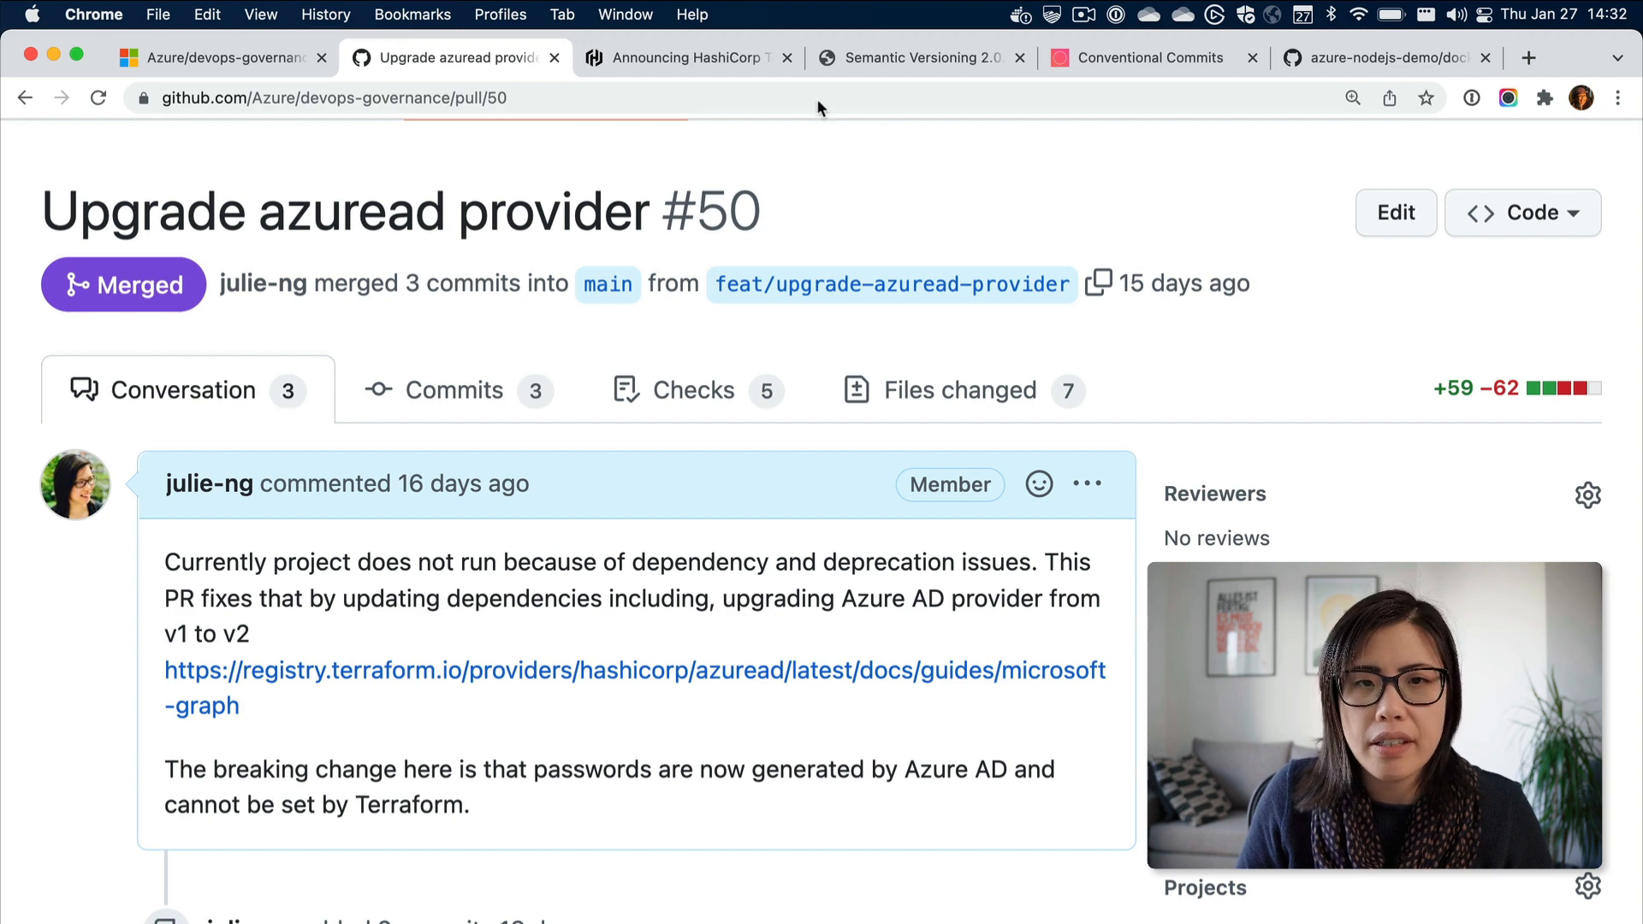
left_click(737, 63)
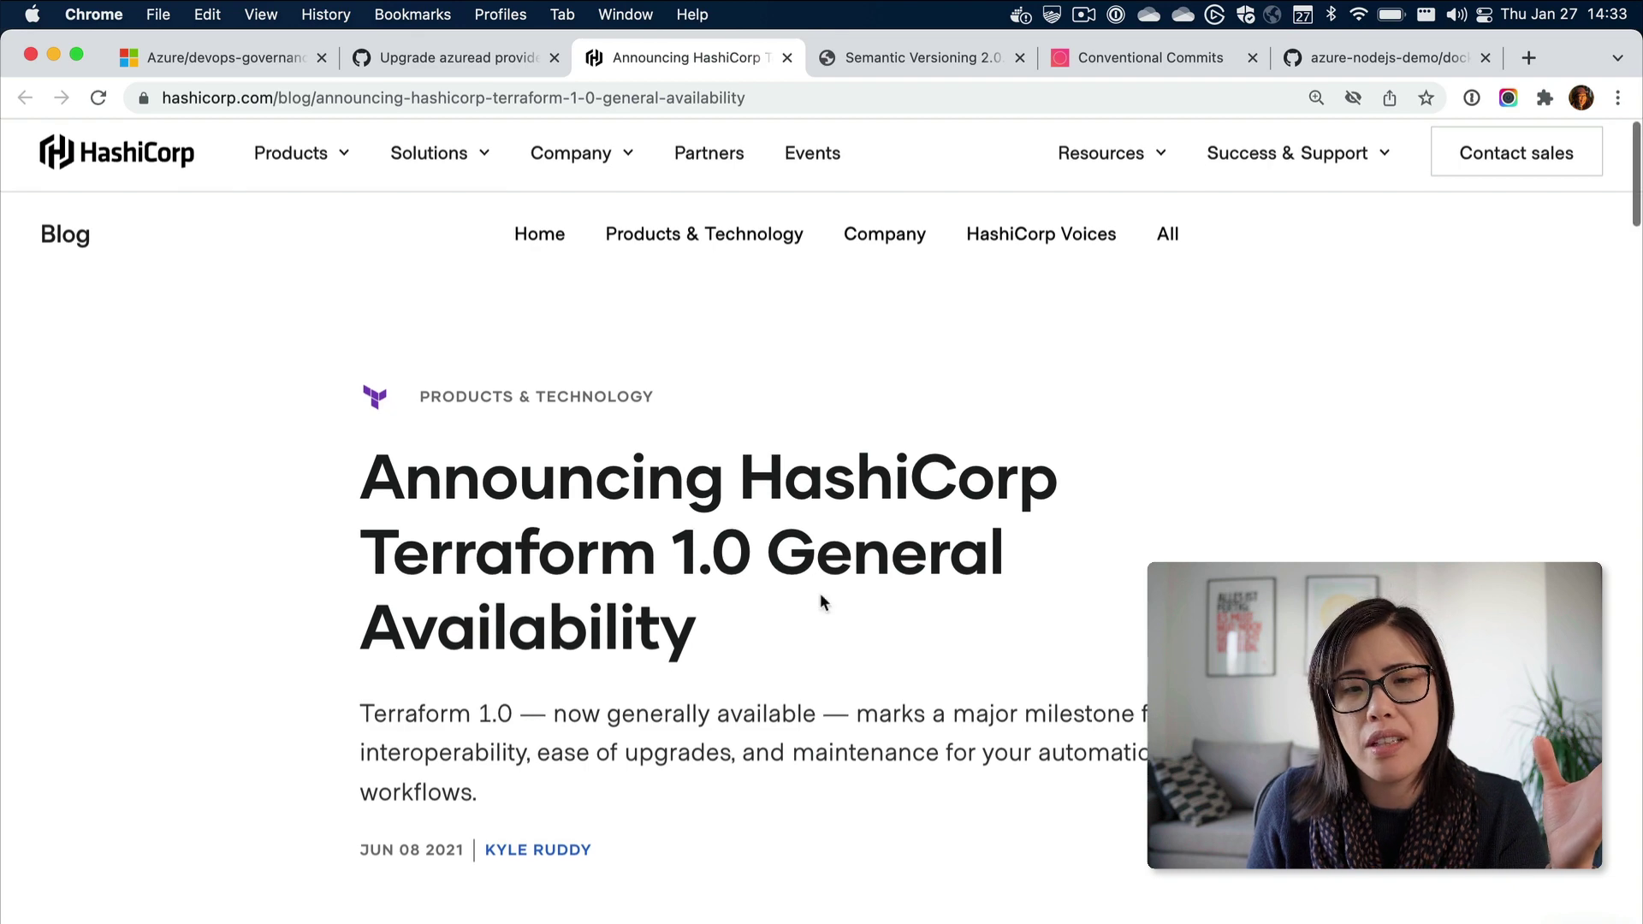
scroll(820, 593, "down", 5)
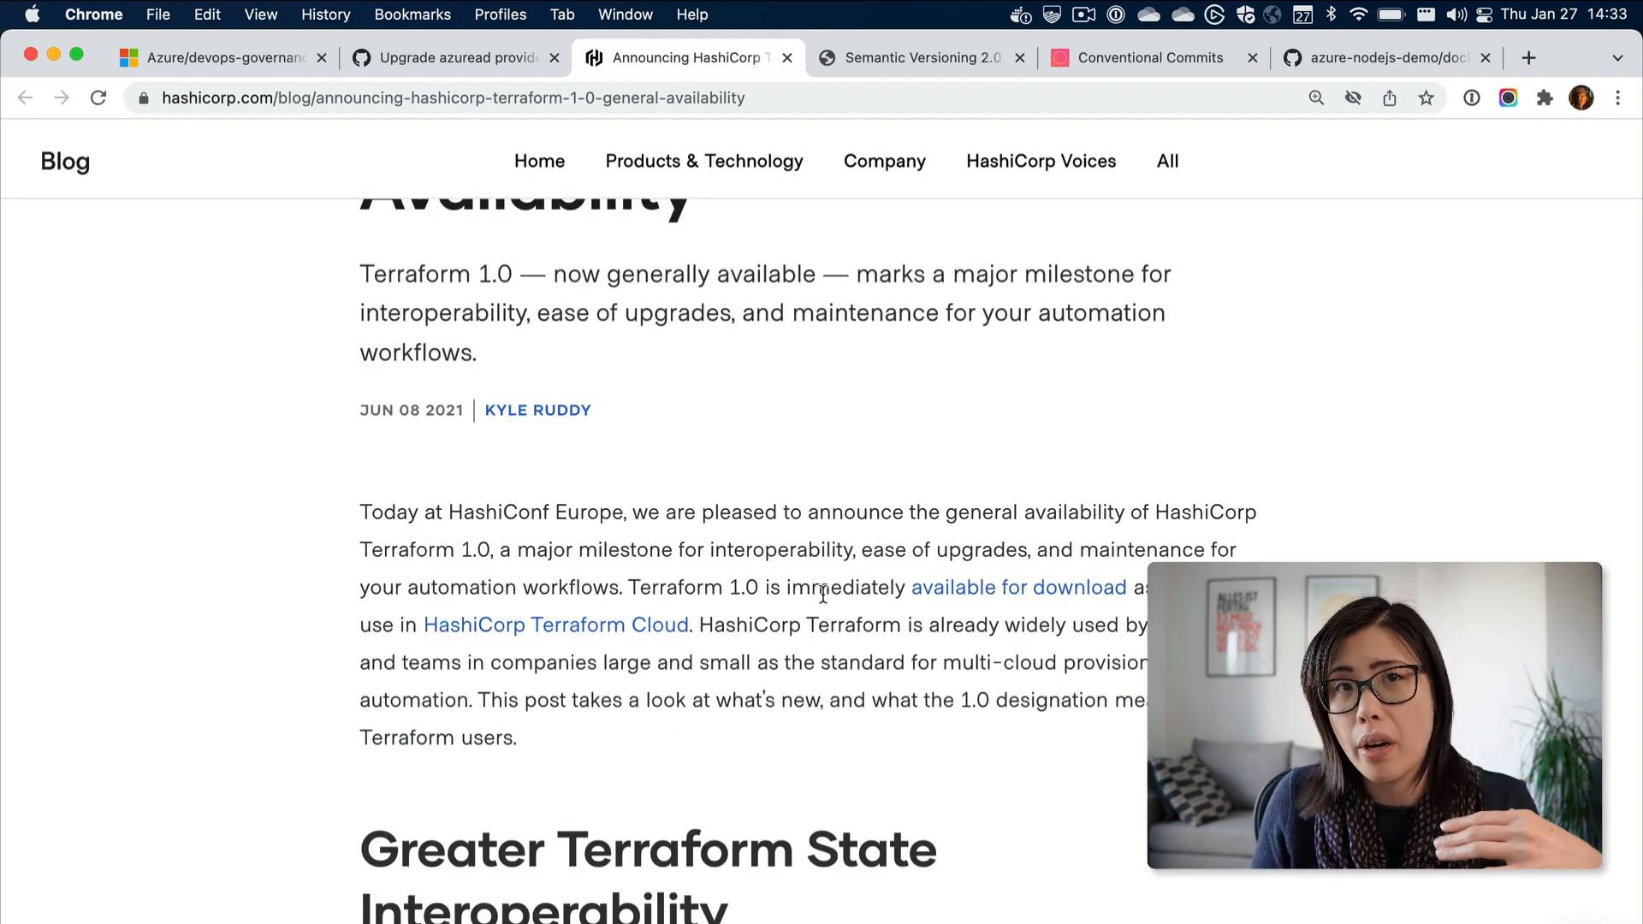
scroll(823, 593, "down", 4)
scroll(825, 593, "down", 4)
scroll(825, 593, "down", 3)
scroll(826, 593, "down", 5)
scroll(828, 594, "down", 5)
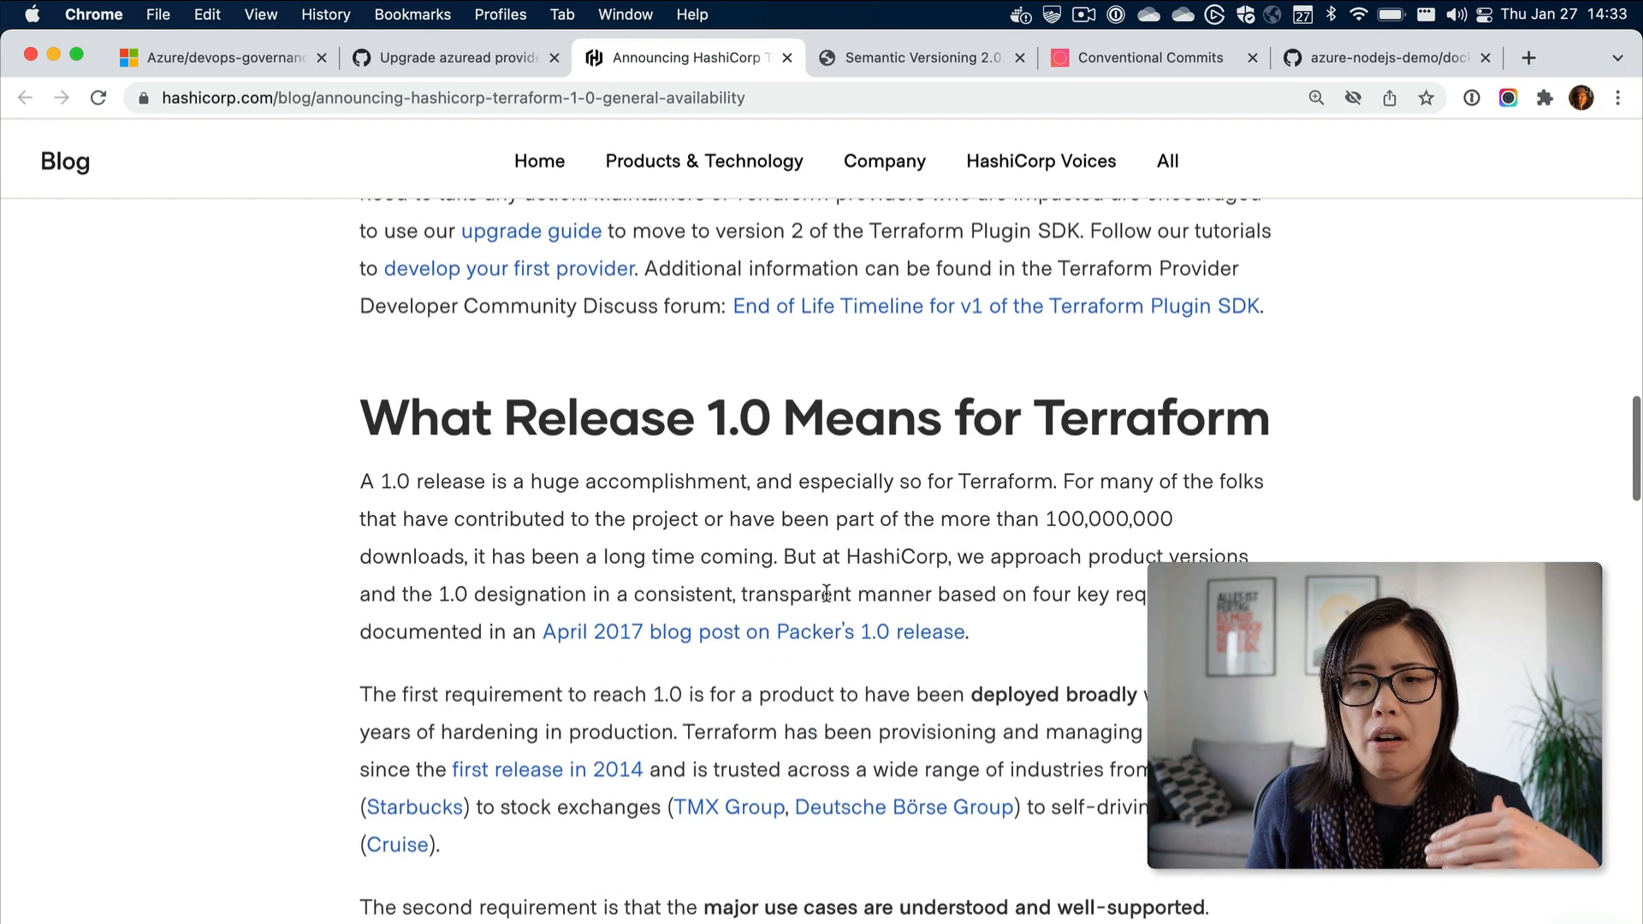
scroll(827, 592, "down", 1)
scroll(827, 592, "down", 1)
scroll(827, 594, "down", 1)
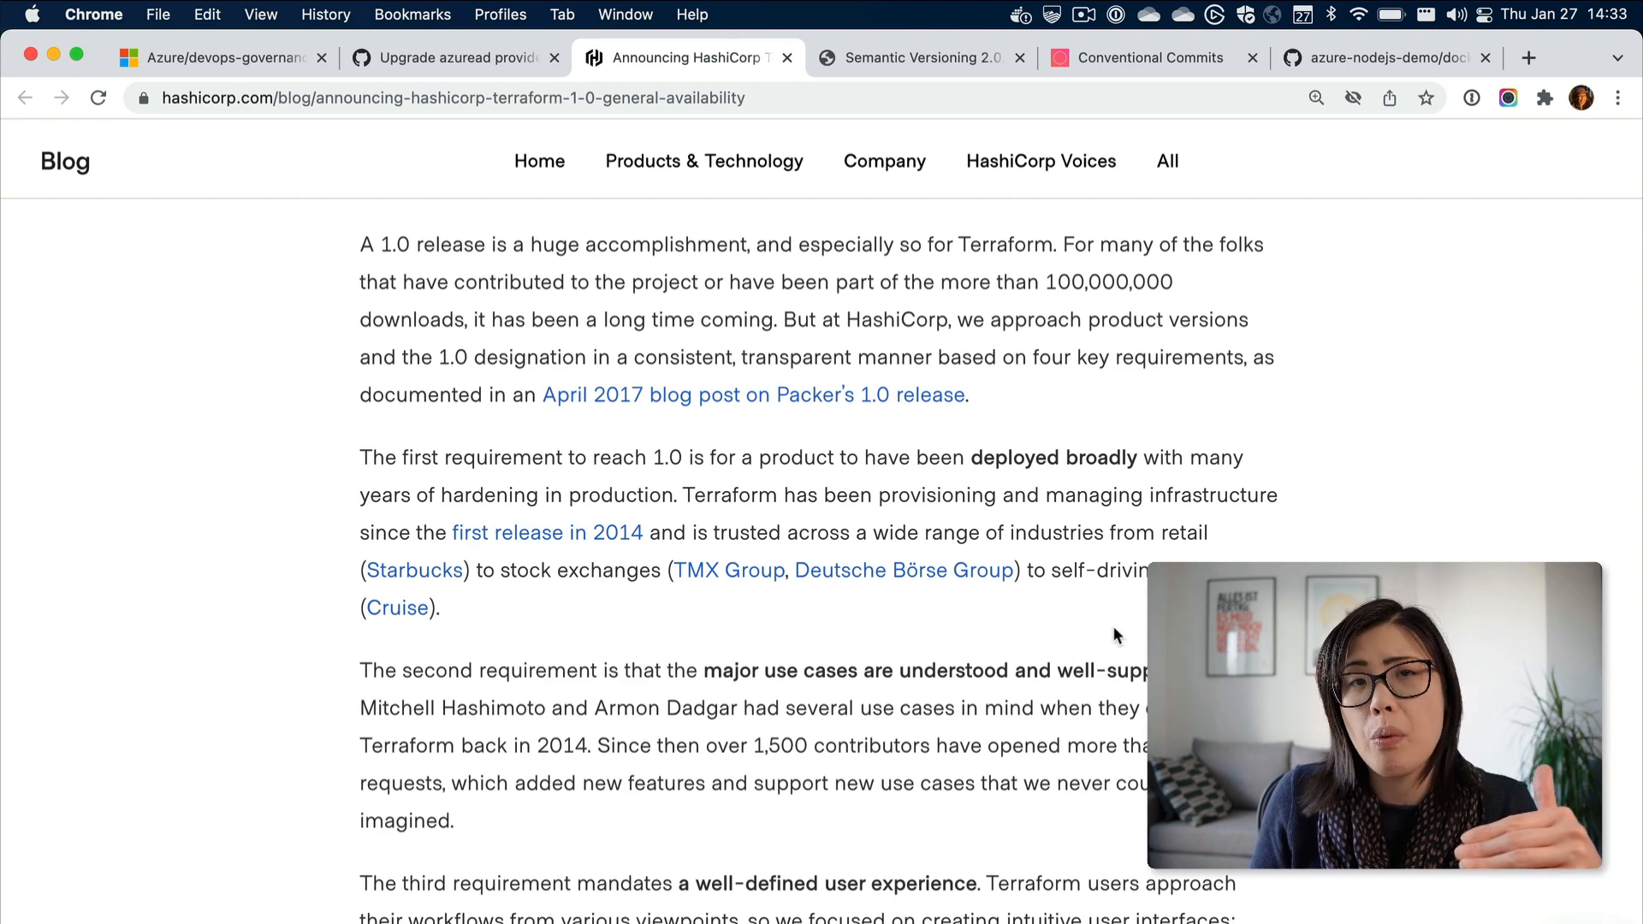
left_click(1137, 58)
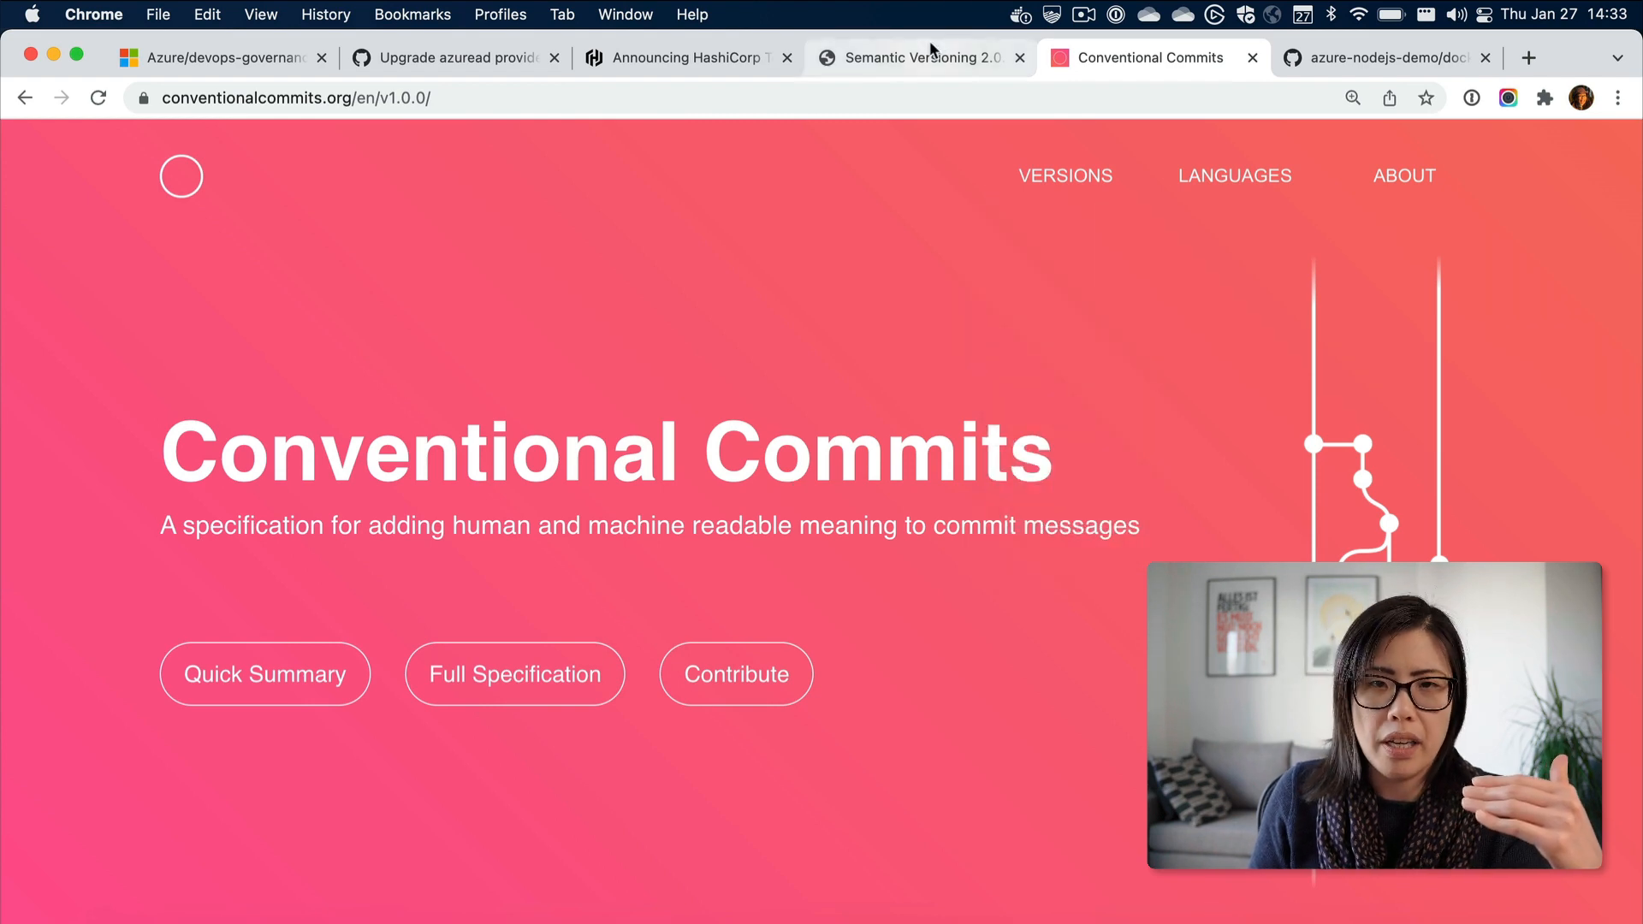
left_click(933, 56)
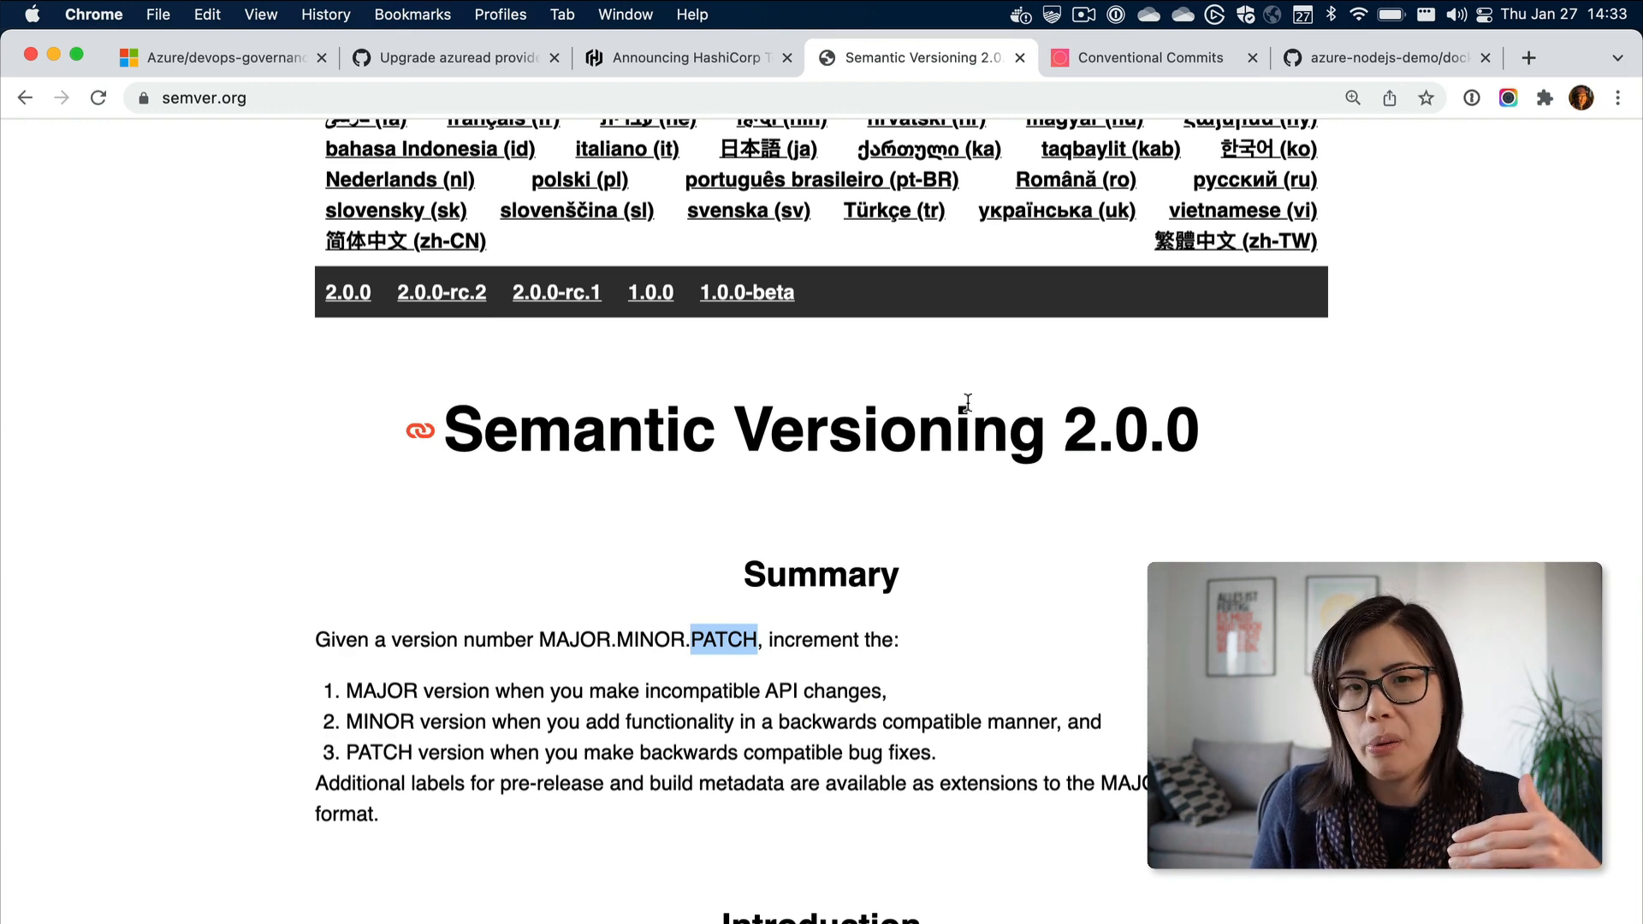
left_click(718, 55)
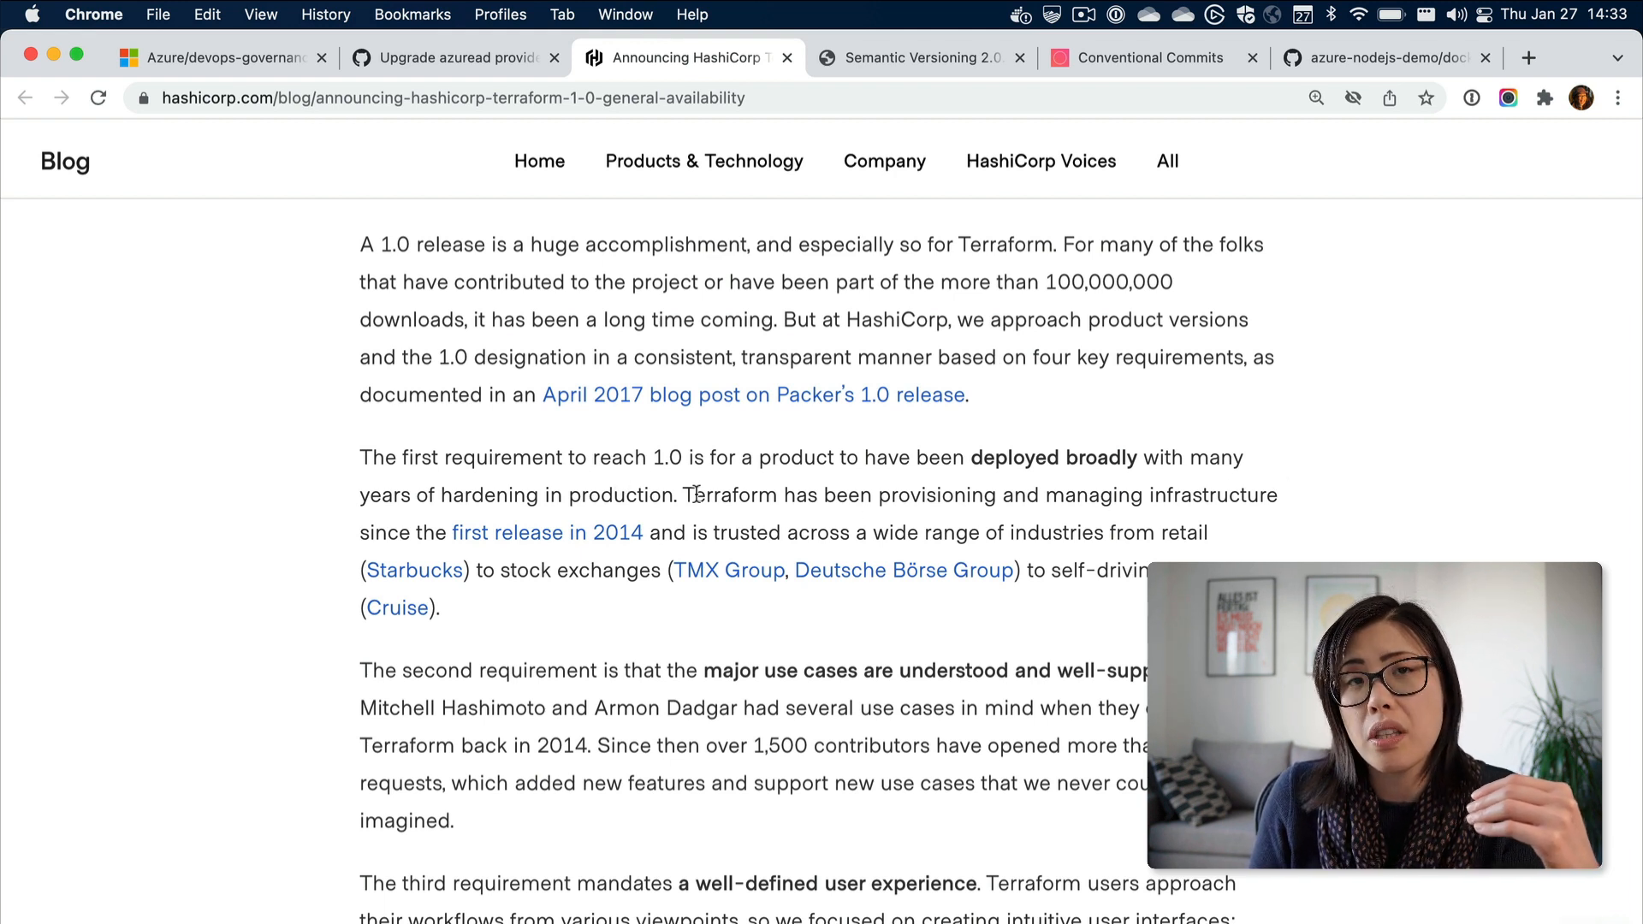
left_click(437, 57)
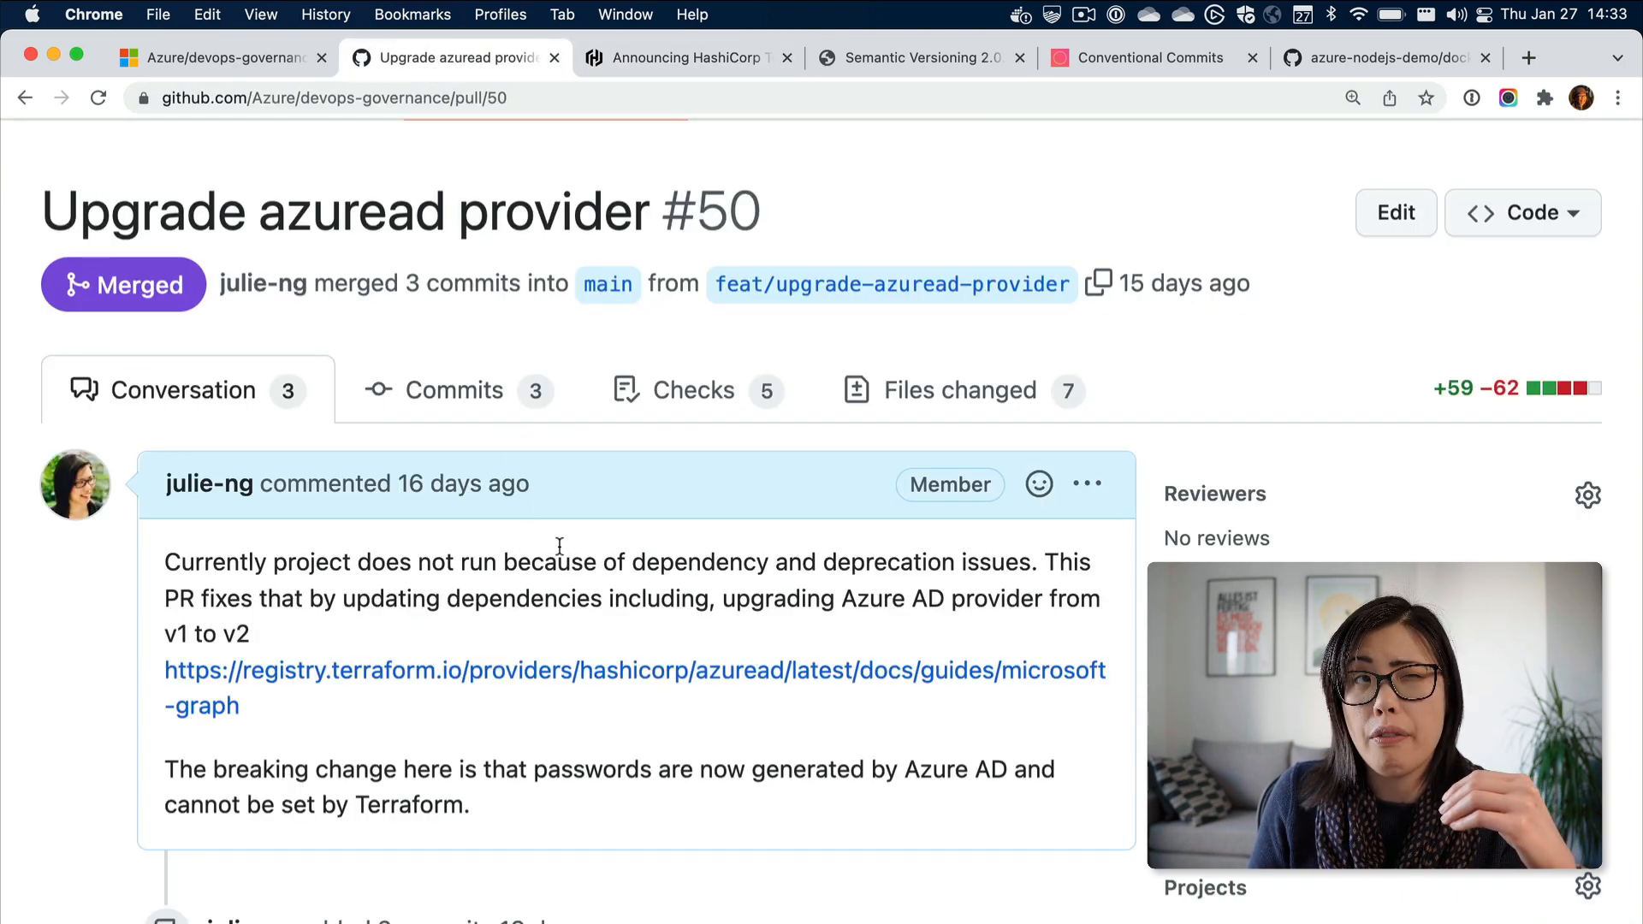
scroll(559, 547, "up", 1)
scroll(406, 415, "up", 4)
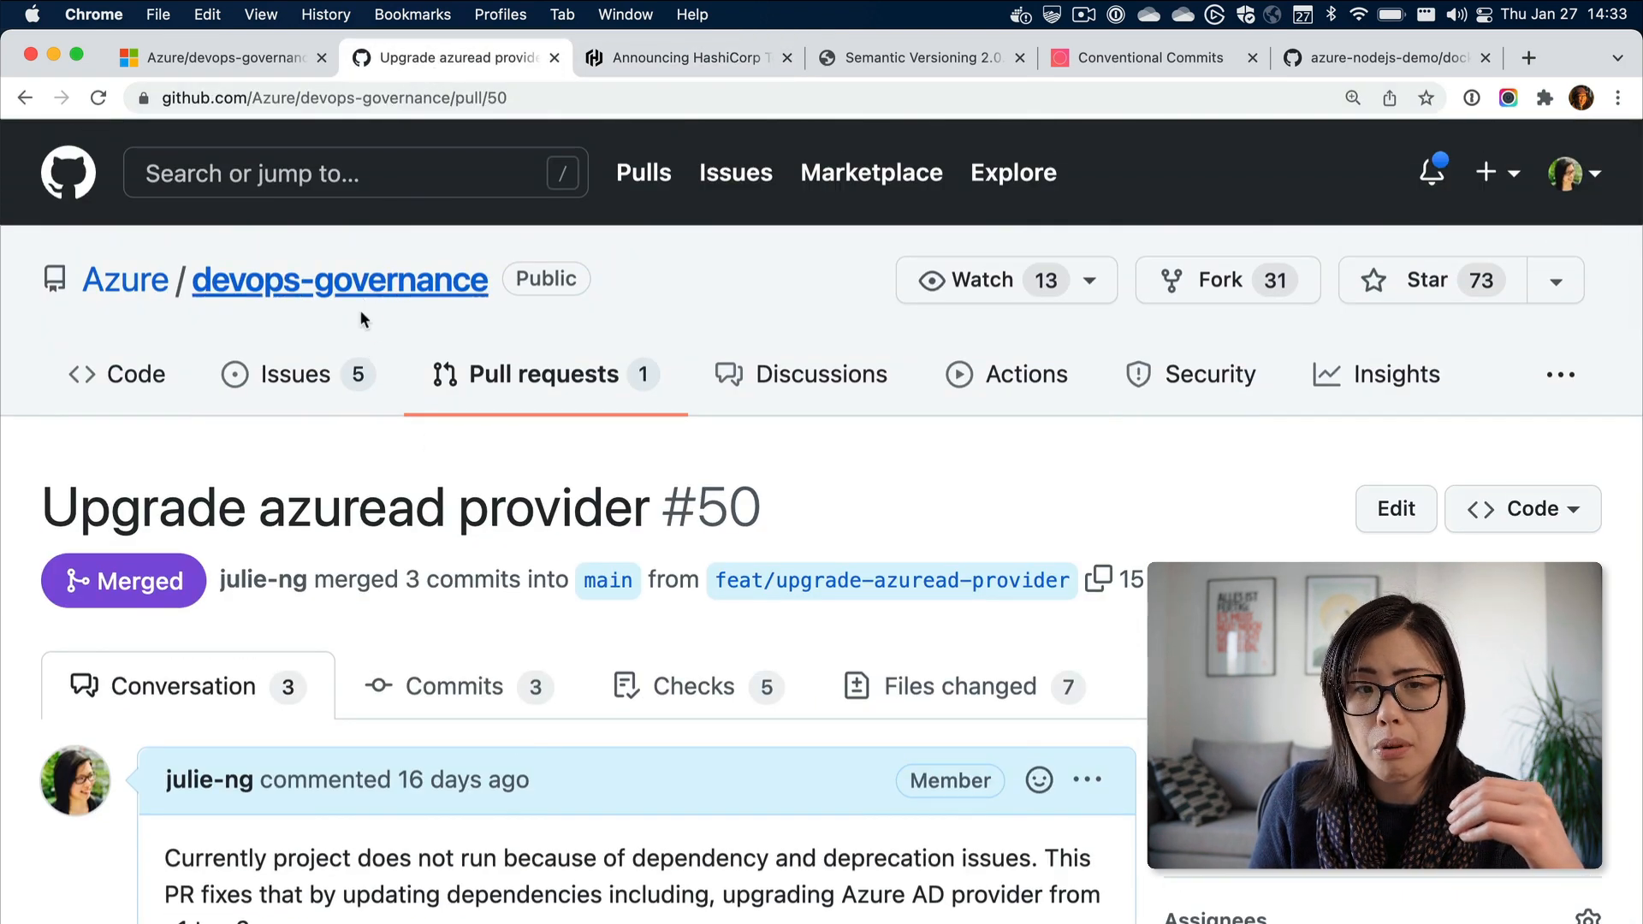
- Show the repository's open issues list
left_click(354, 372)
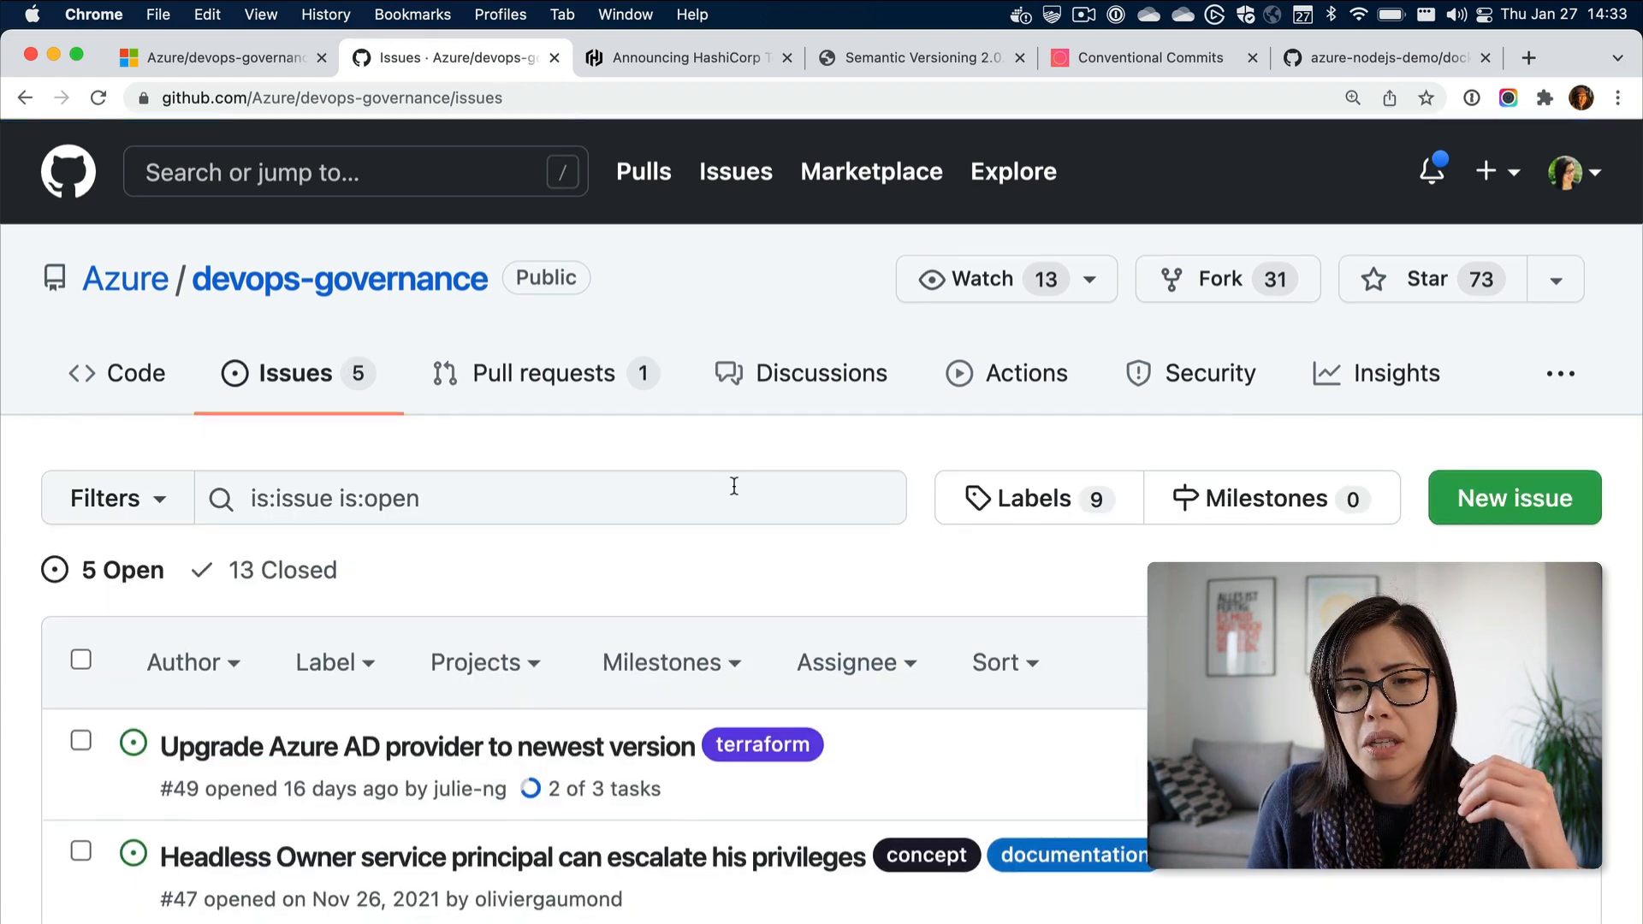
scroll(734, 481, "down", 1)
scroll(733, 483, "down", 5)
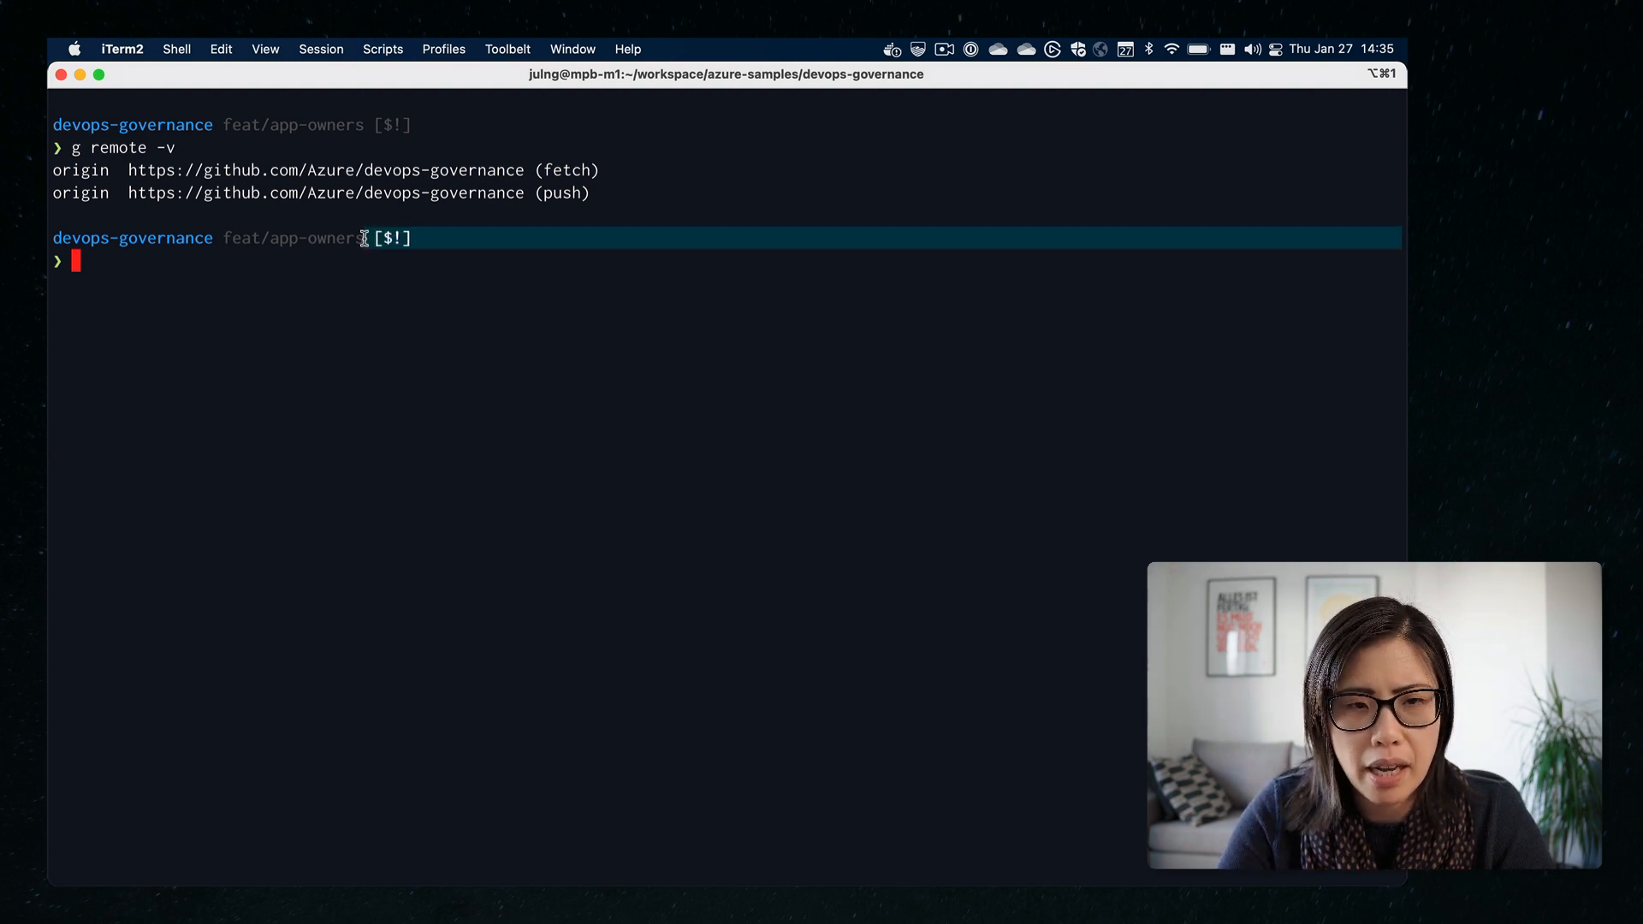
- Enlarge the terminal text, then check git status and diff the modified pipeline file
key("super+equal")
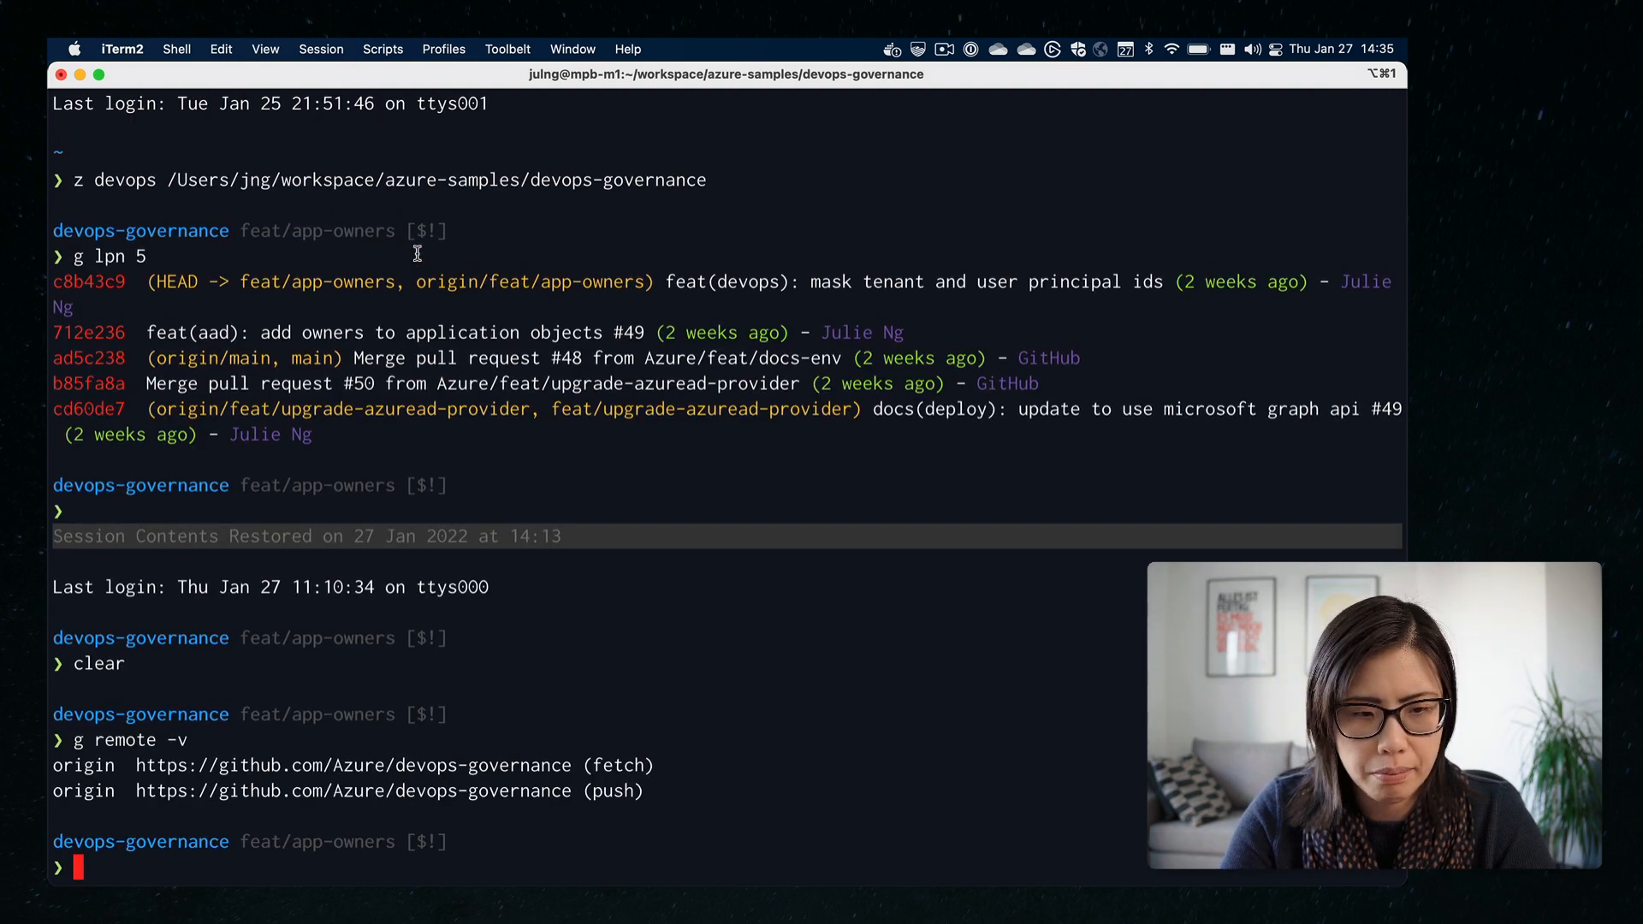
type("clear")
key("Return")
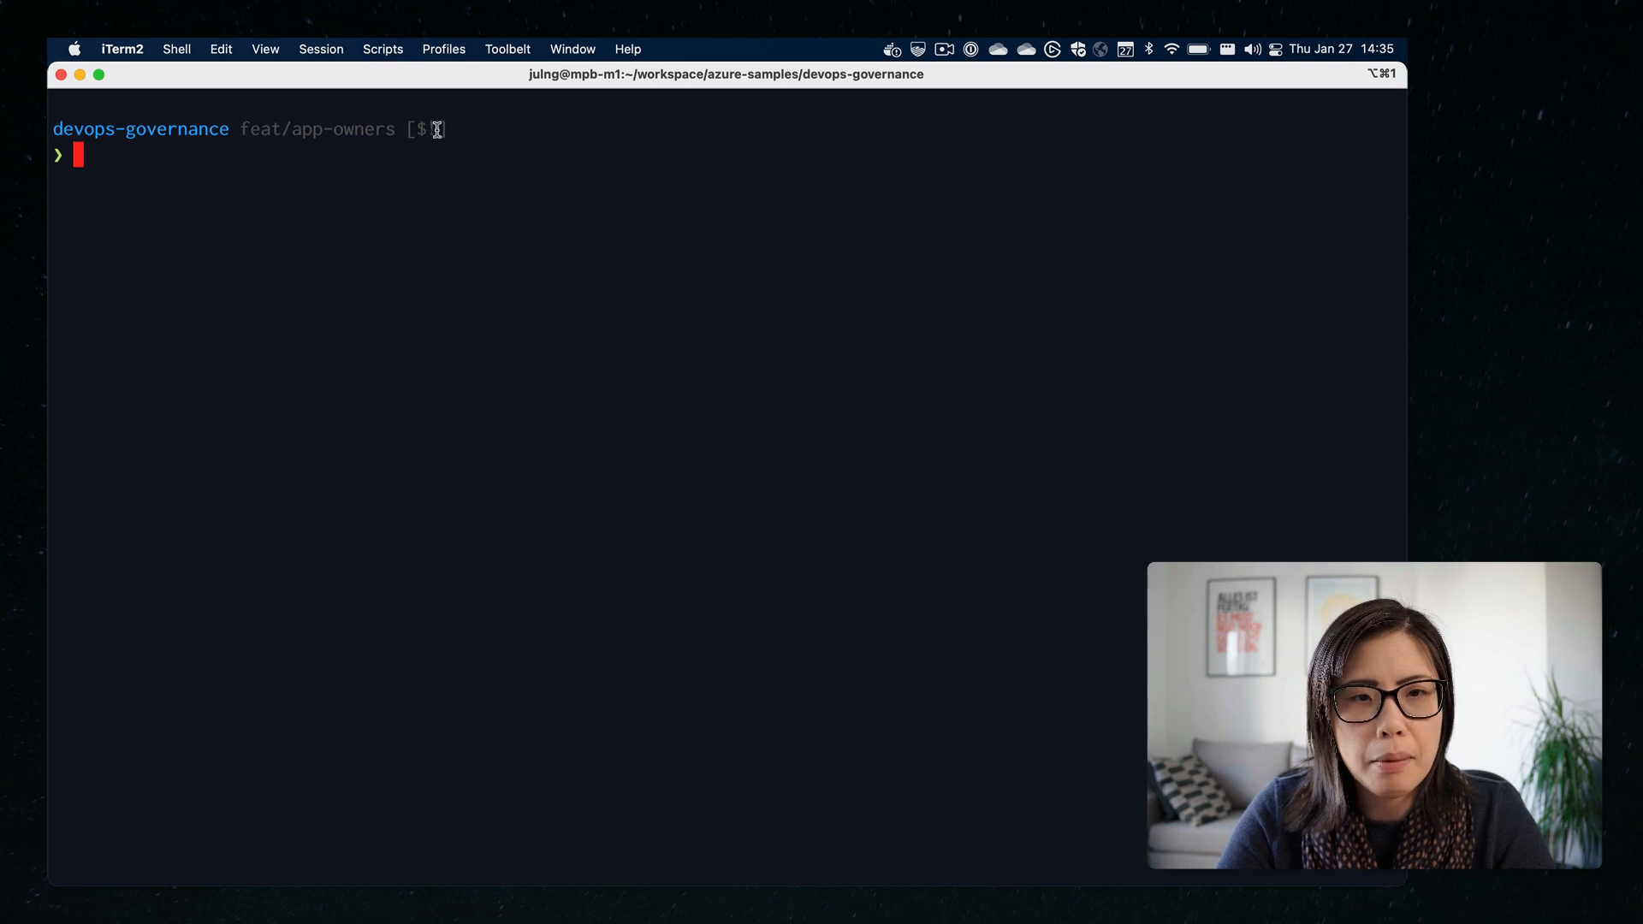
type("str")
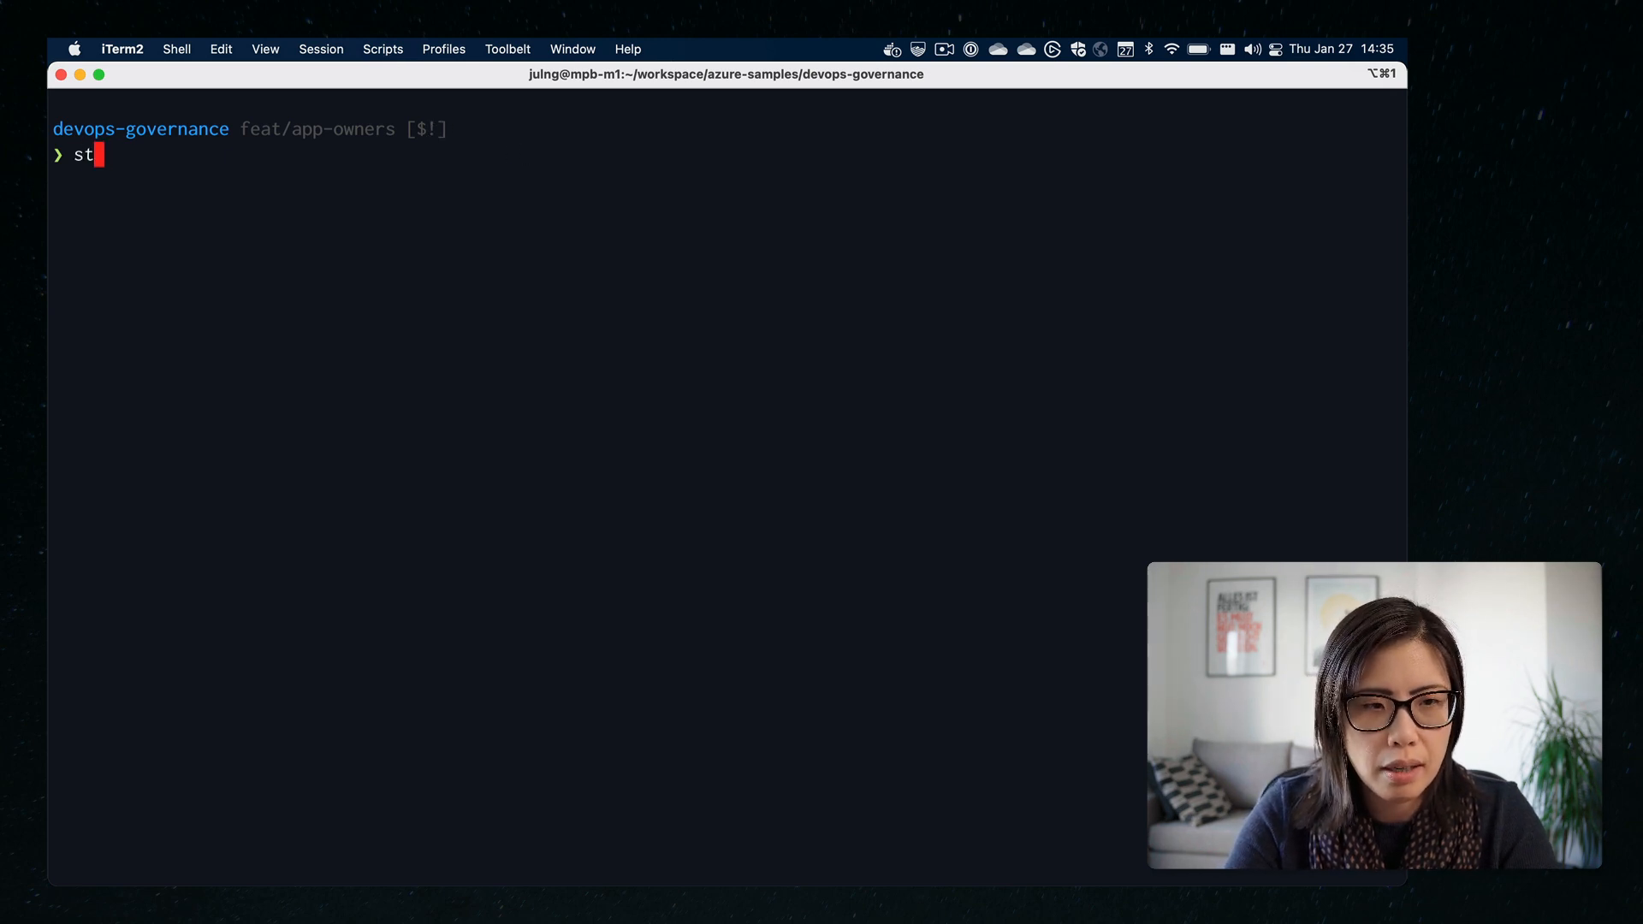
key("Return")
type("g")
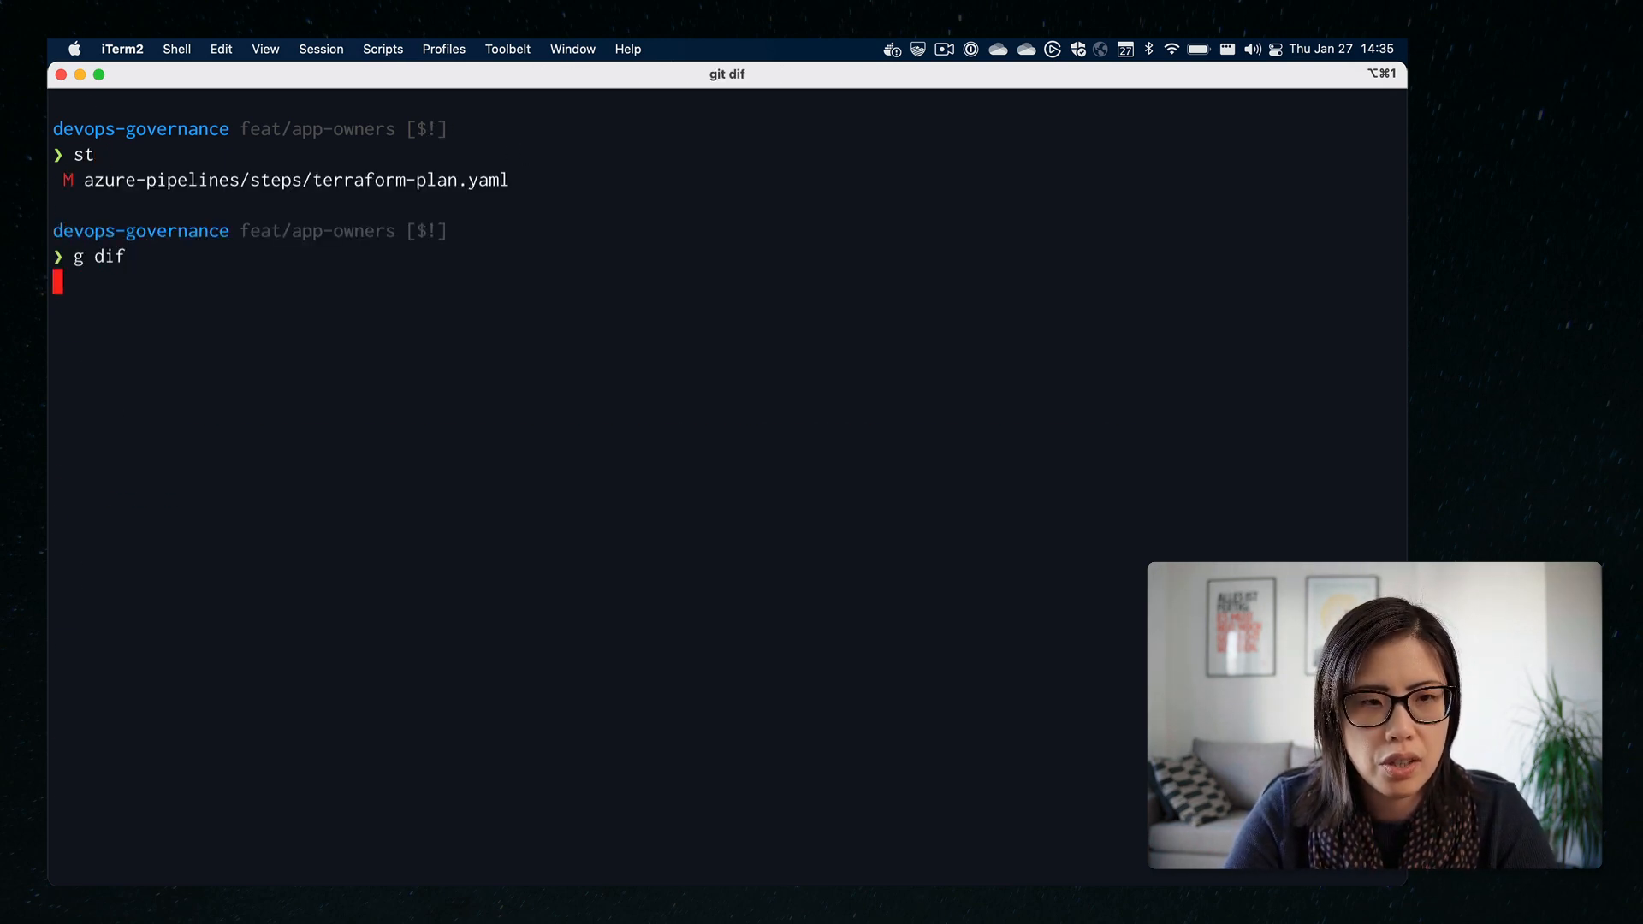
type(" dif")
key("Return")
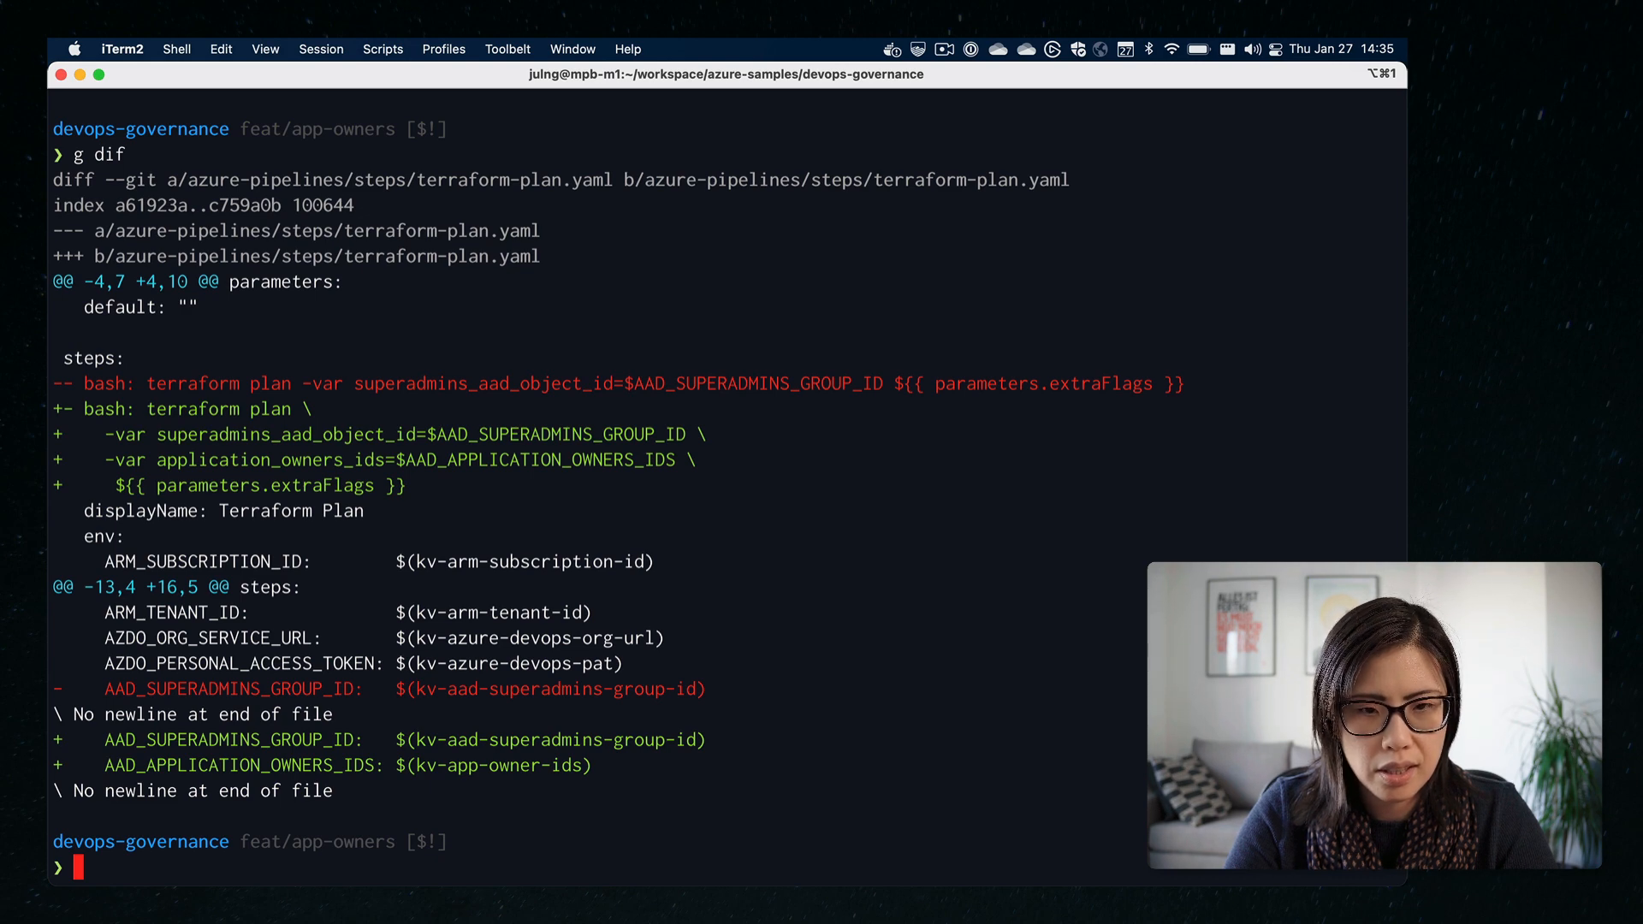
type("g stash sa")
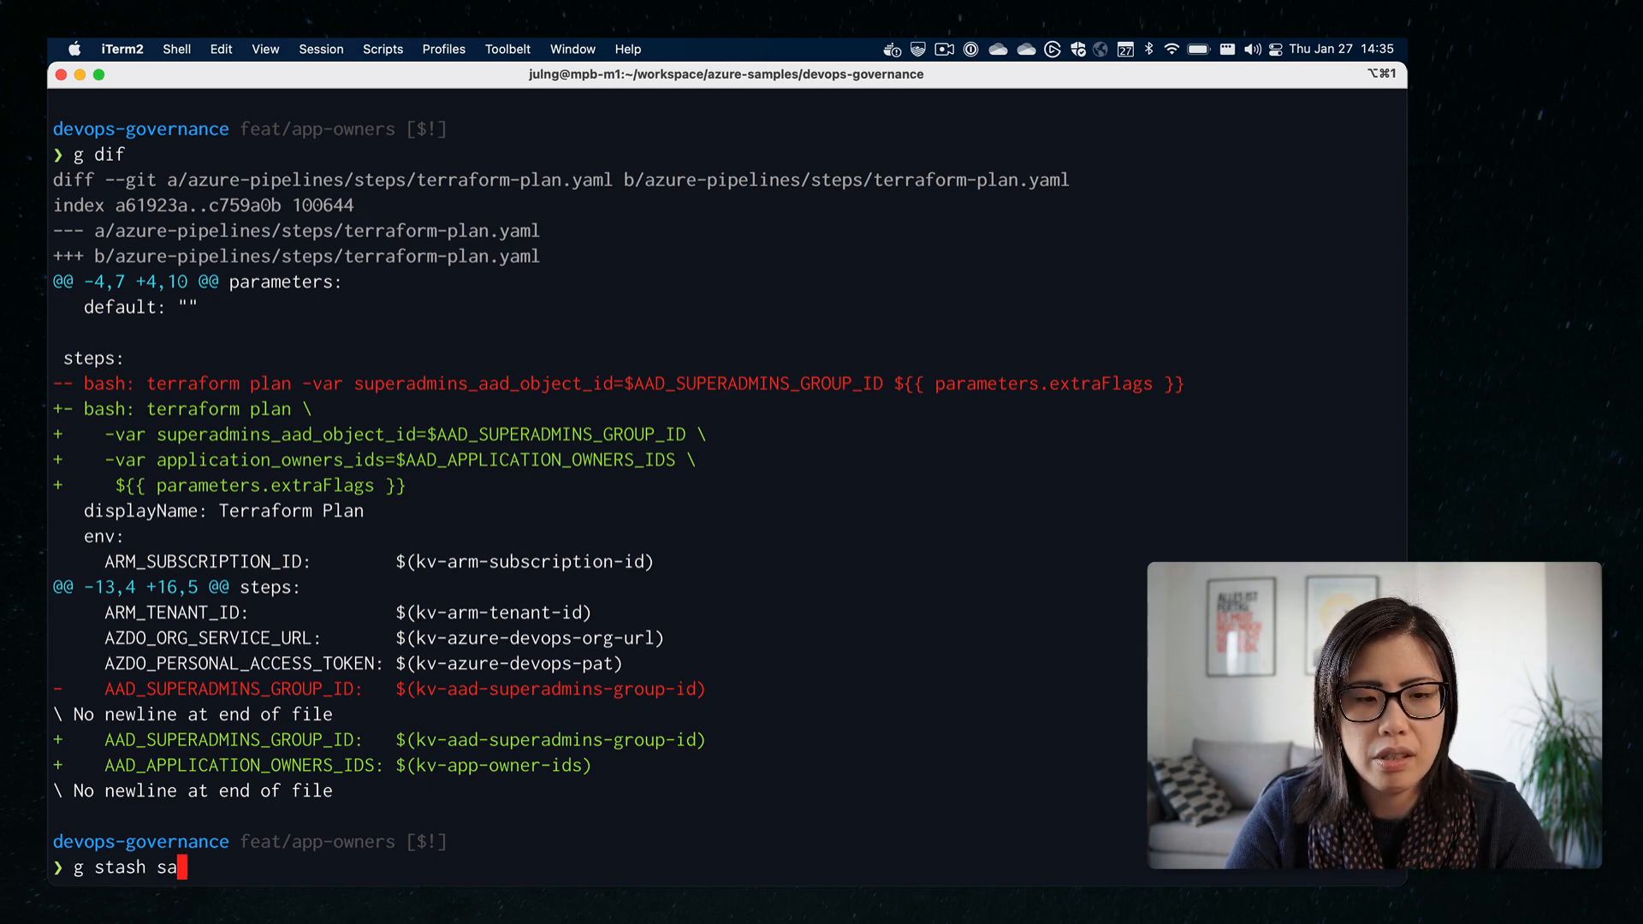
type("ve")
- Stash the pipeline changes with `g stash save` and log the last five commits
key("Return")
type("lpn 5")
key("Return")
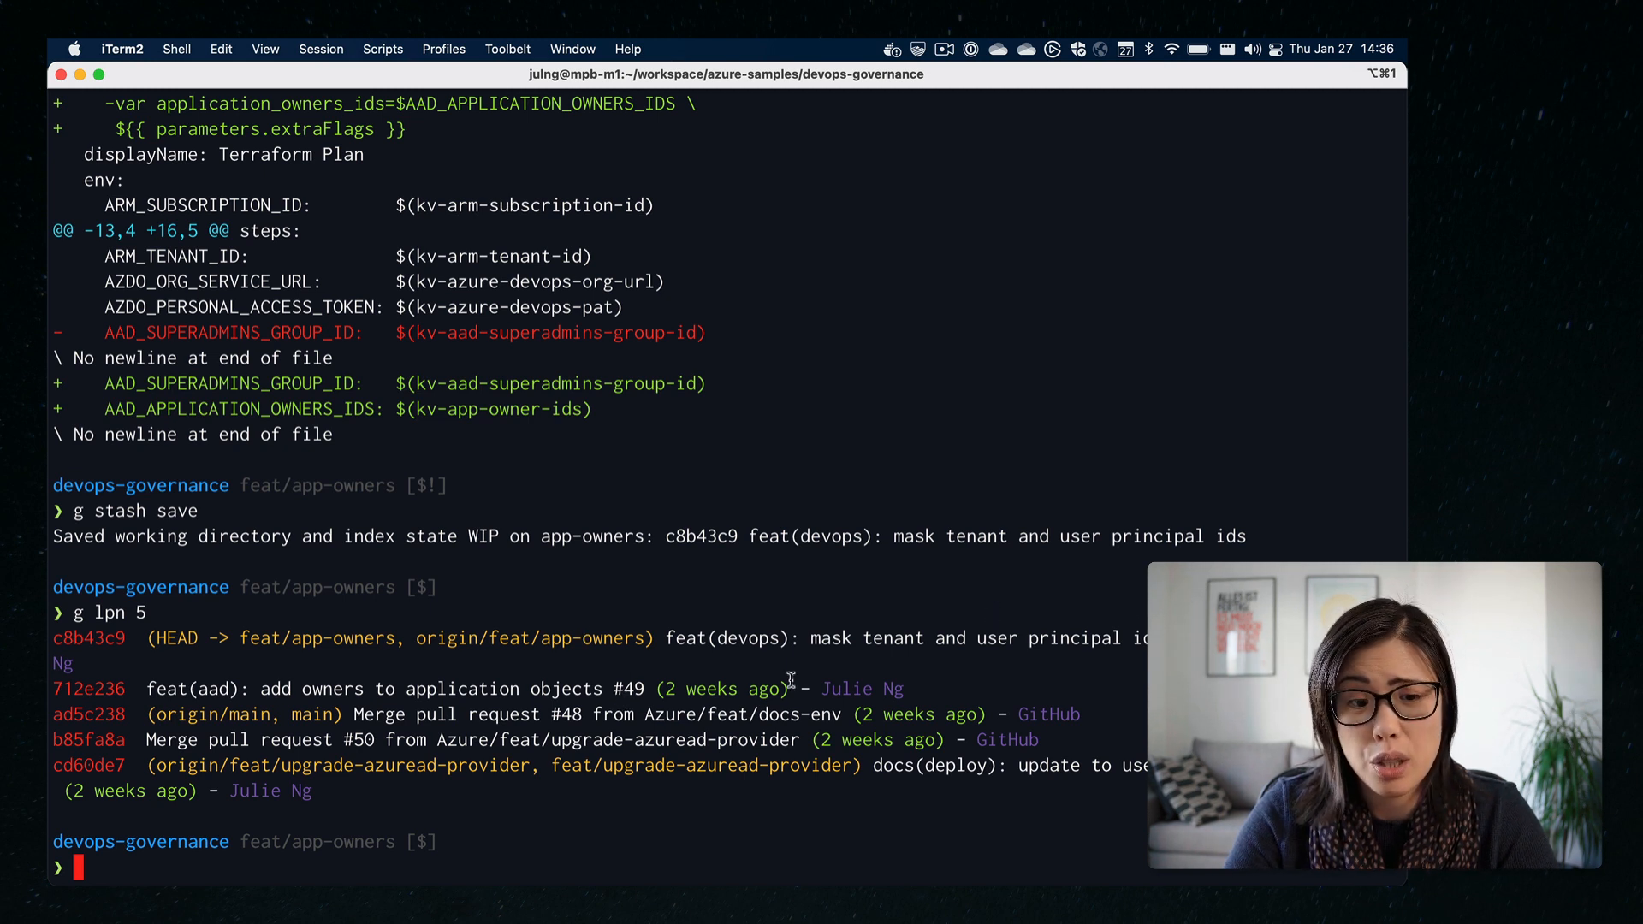
type("g co main")
- Check out main, log its last five commits and pull origin, fast-forwarding seven changed files
key("Return")
type("clear")
key("Return")
type("pn 5")
key("Return")
type("g lpon 5")
key("BackSpace")
type("n 5")
key("Return")
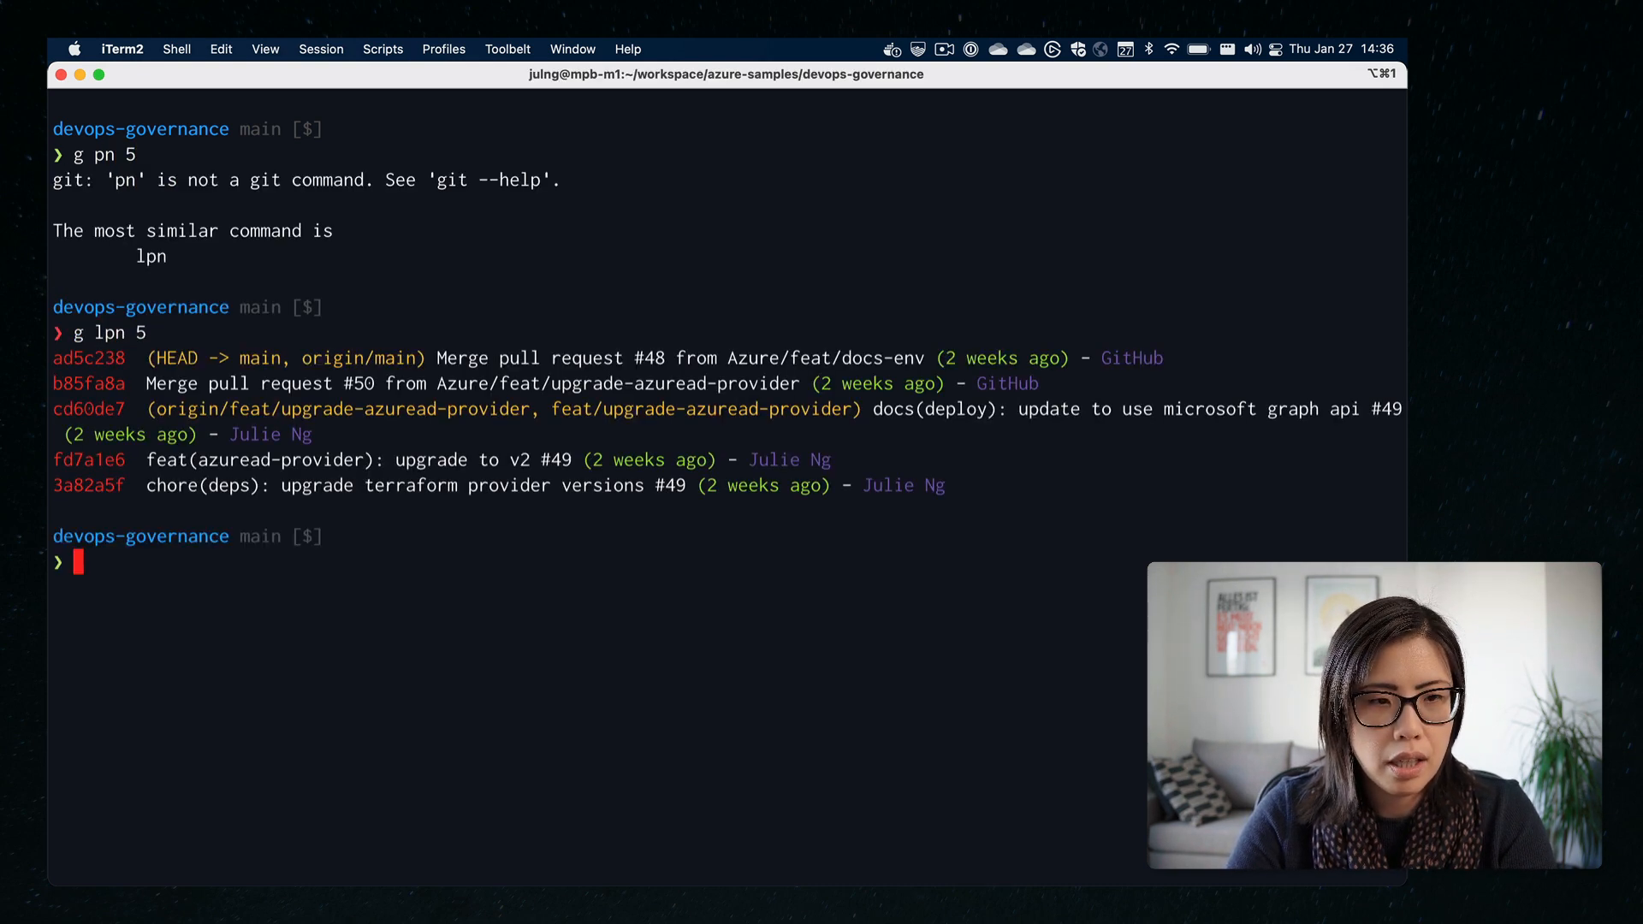
type("g pull")
key("Return")
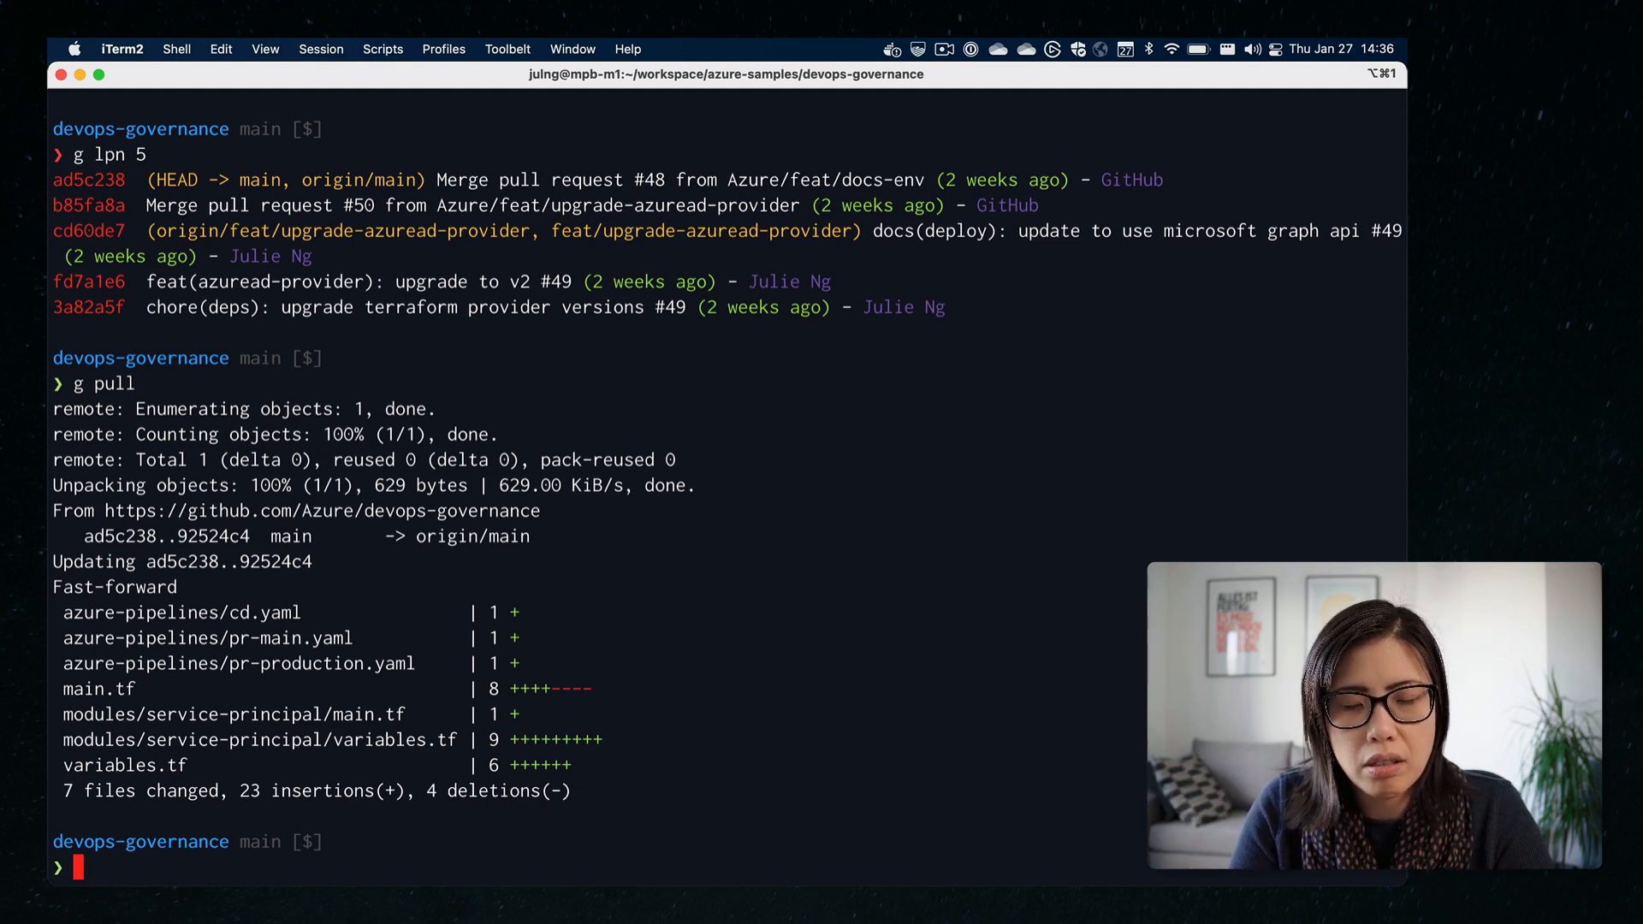
type("standar")
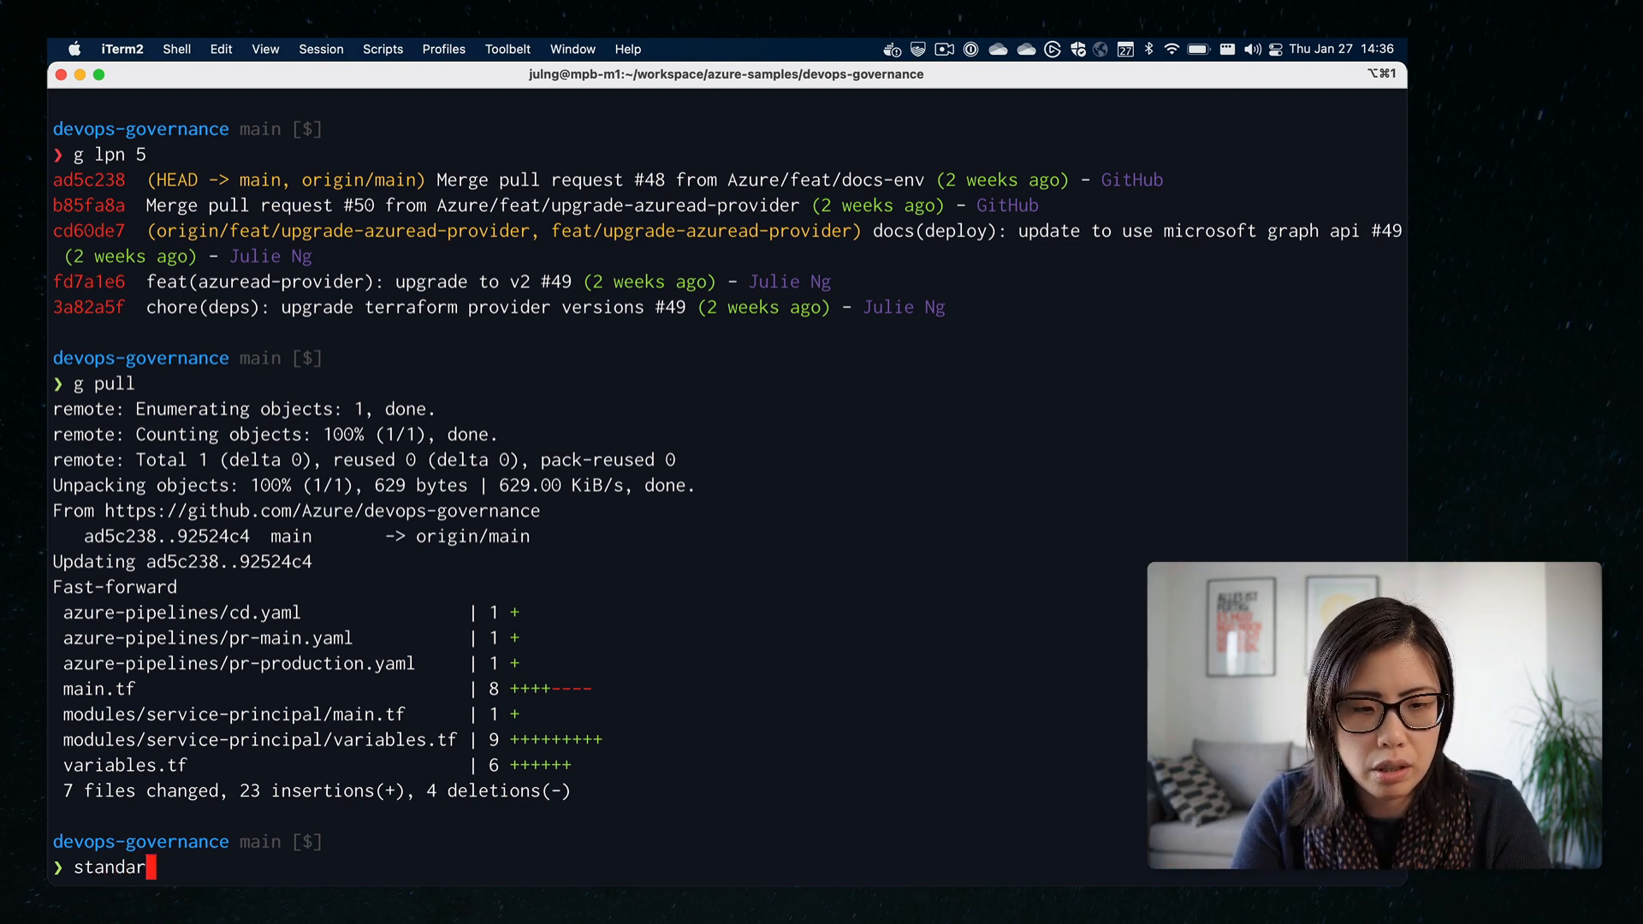
type("d-version")
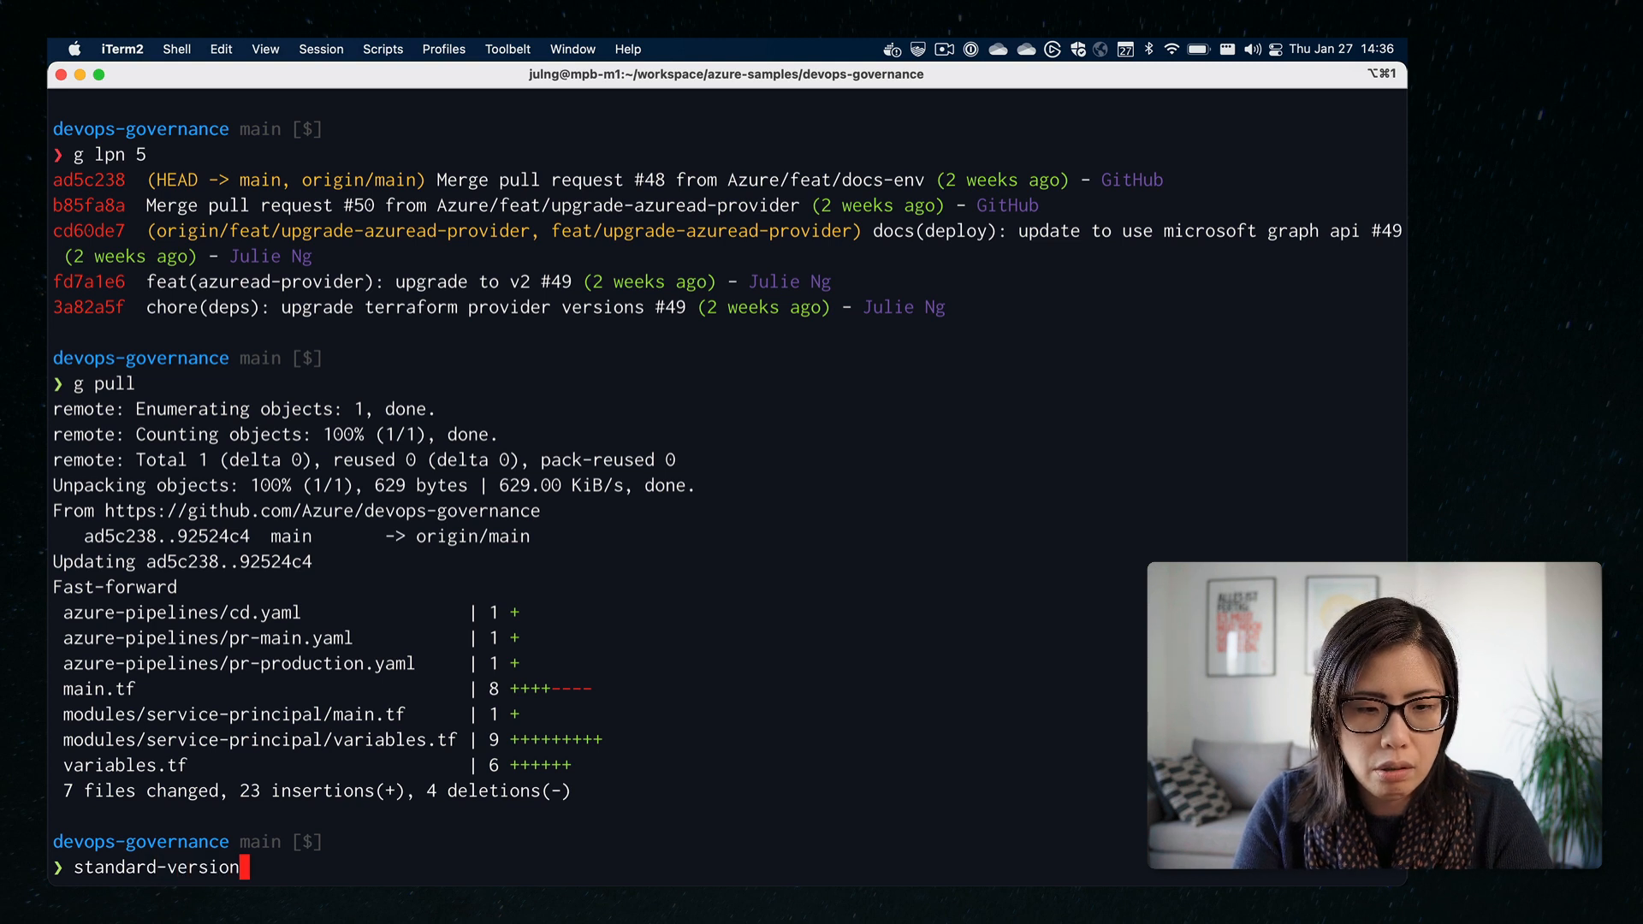
type("npm i -g")
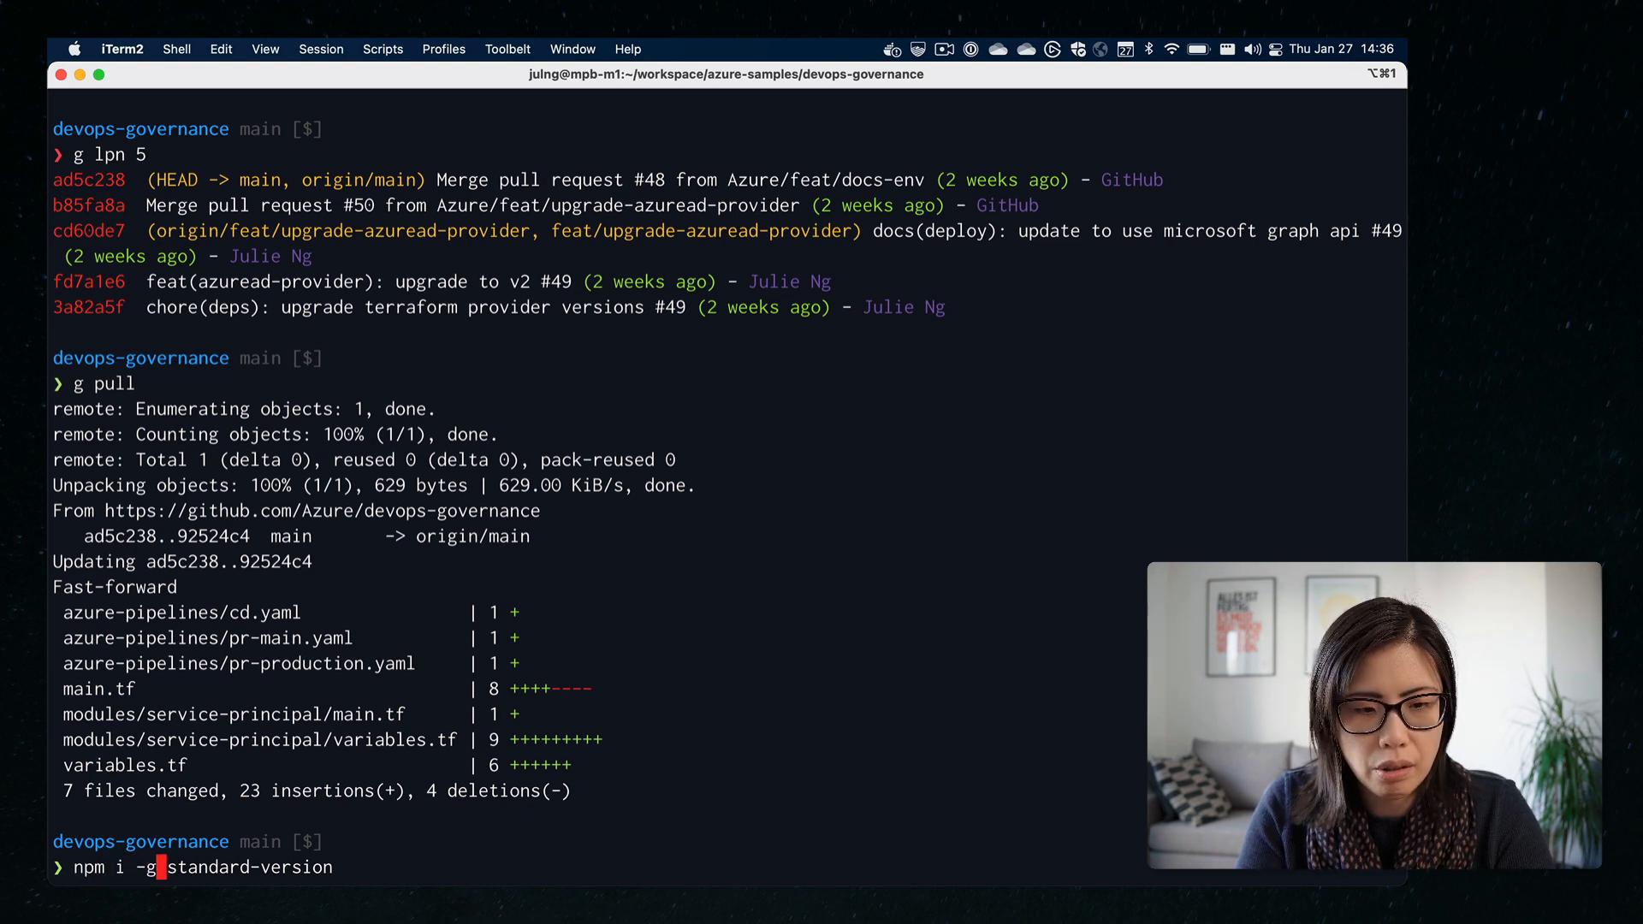
- Run `standard-version`, signing with the card PIN, to commit CHANGELOG.md and tag v0.3.1
key("BackSpace")
key("BackSpace")
key("BackSpace")
key("BackSpace")
key("BackSpace")
key("BackSpace")
key("BackSpace")
key("Return")
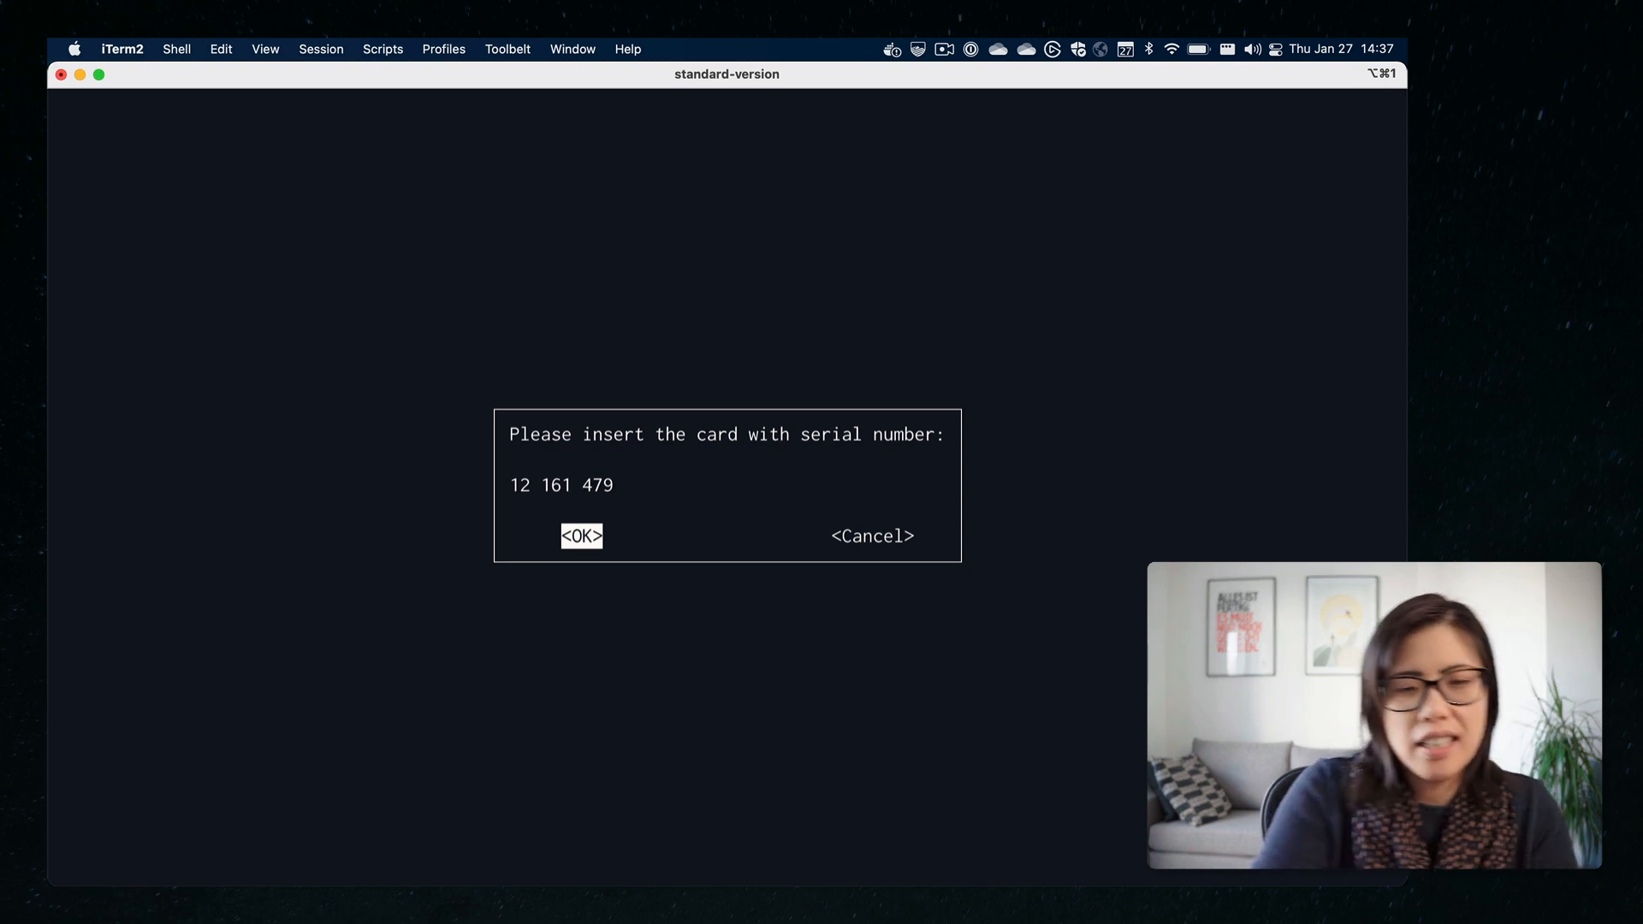
key("Return")
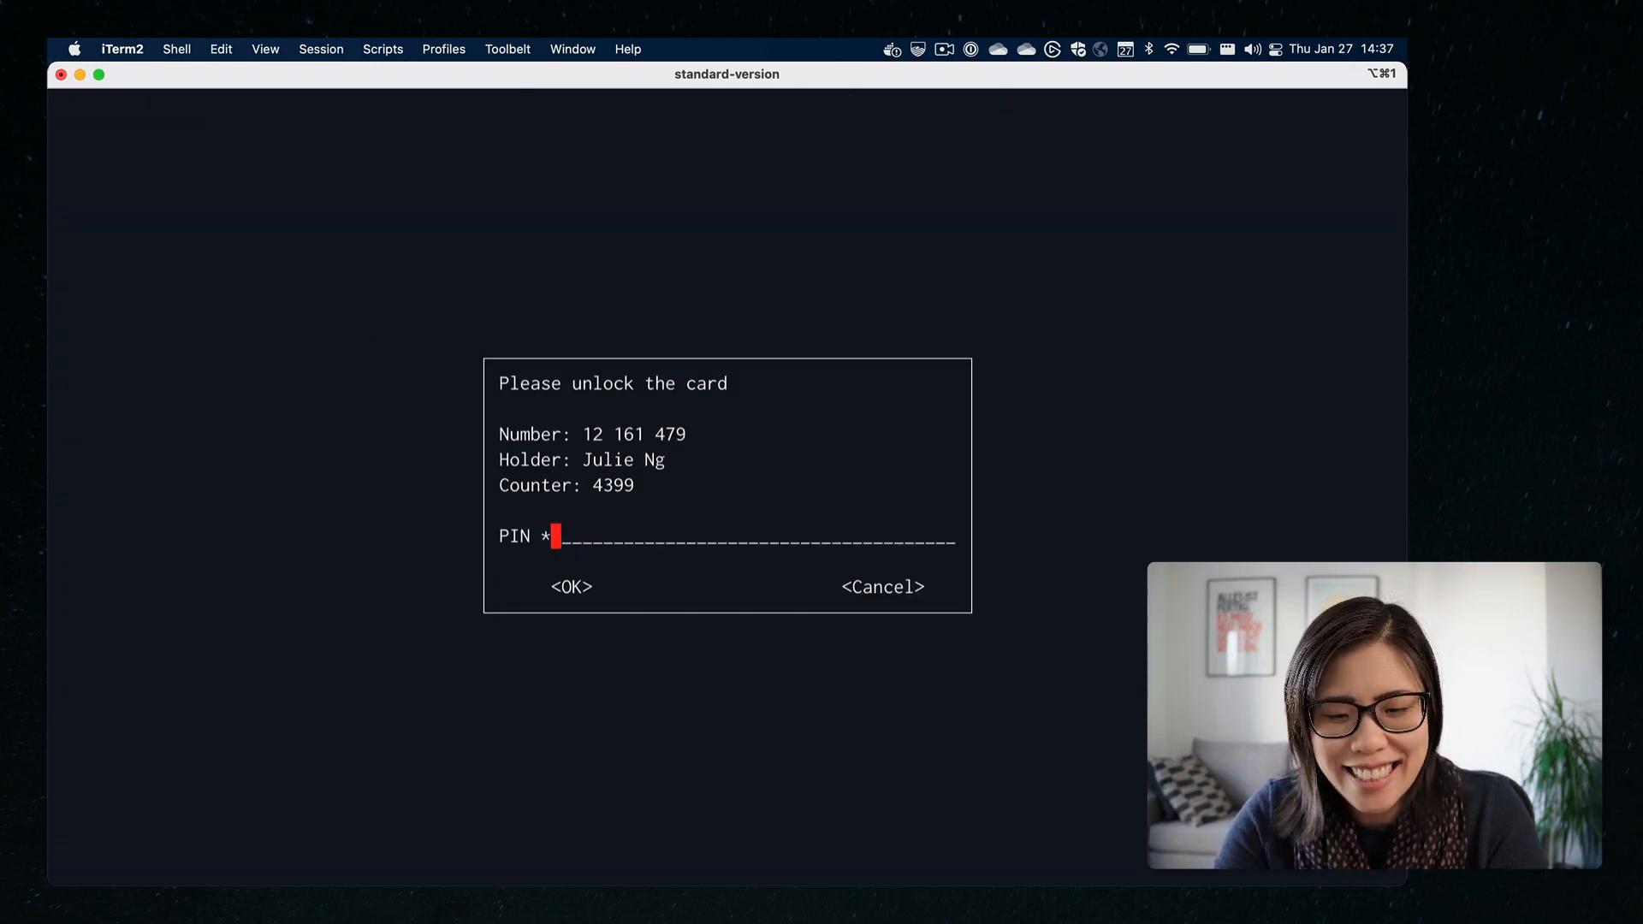
type("***")
key("Return")
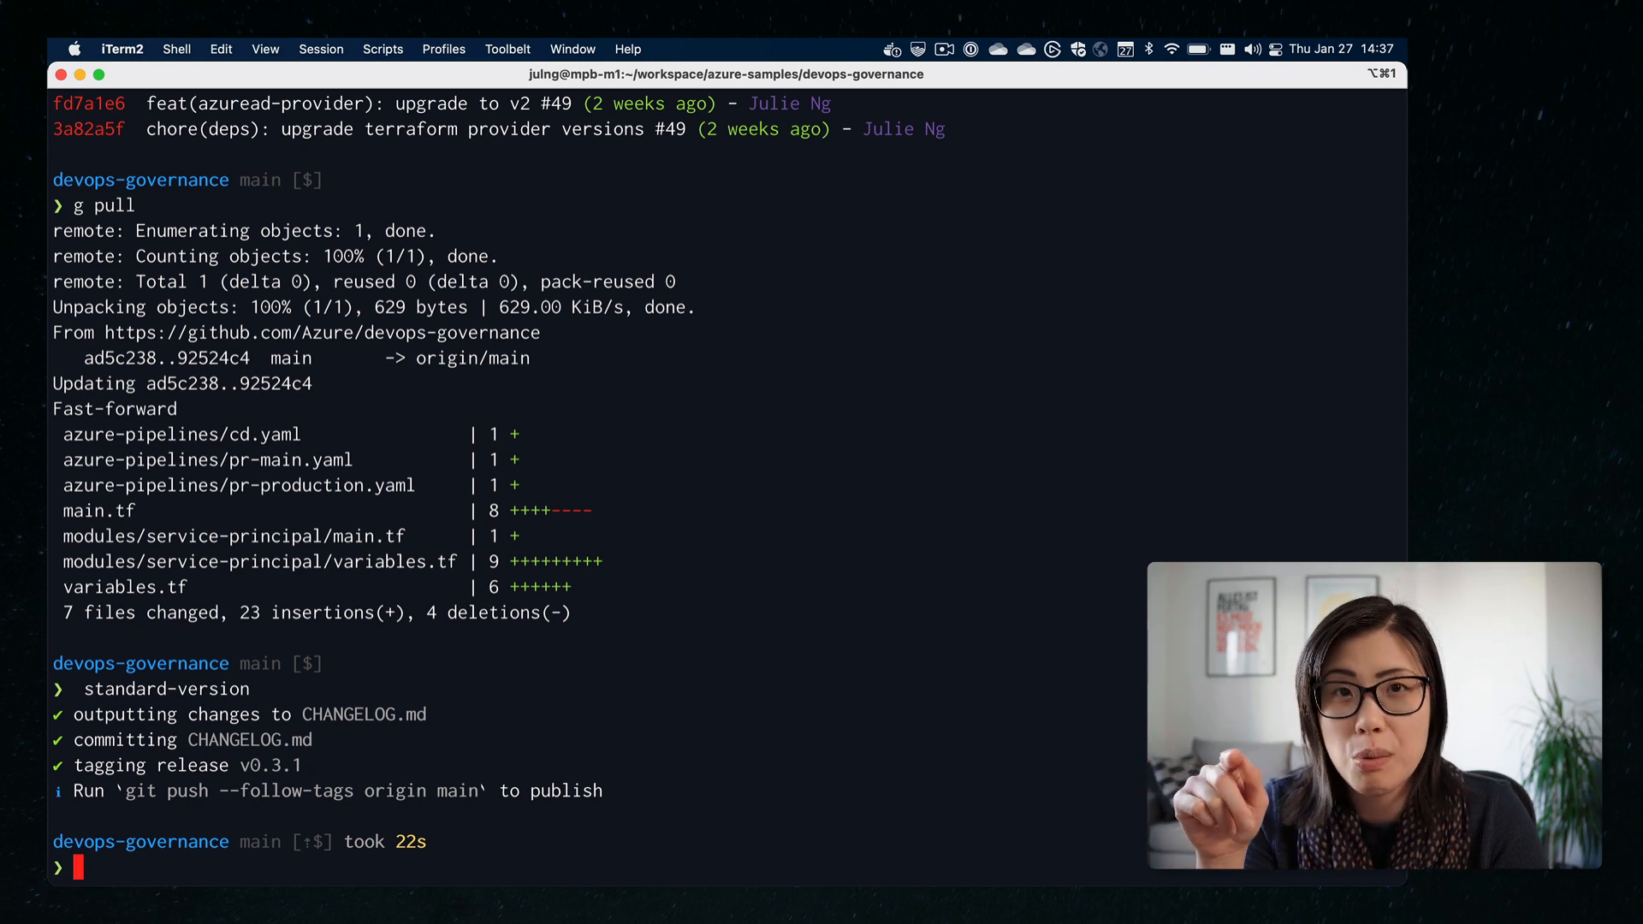
type("git reset head --")
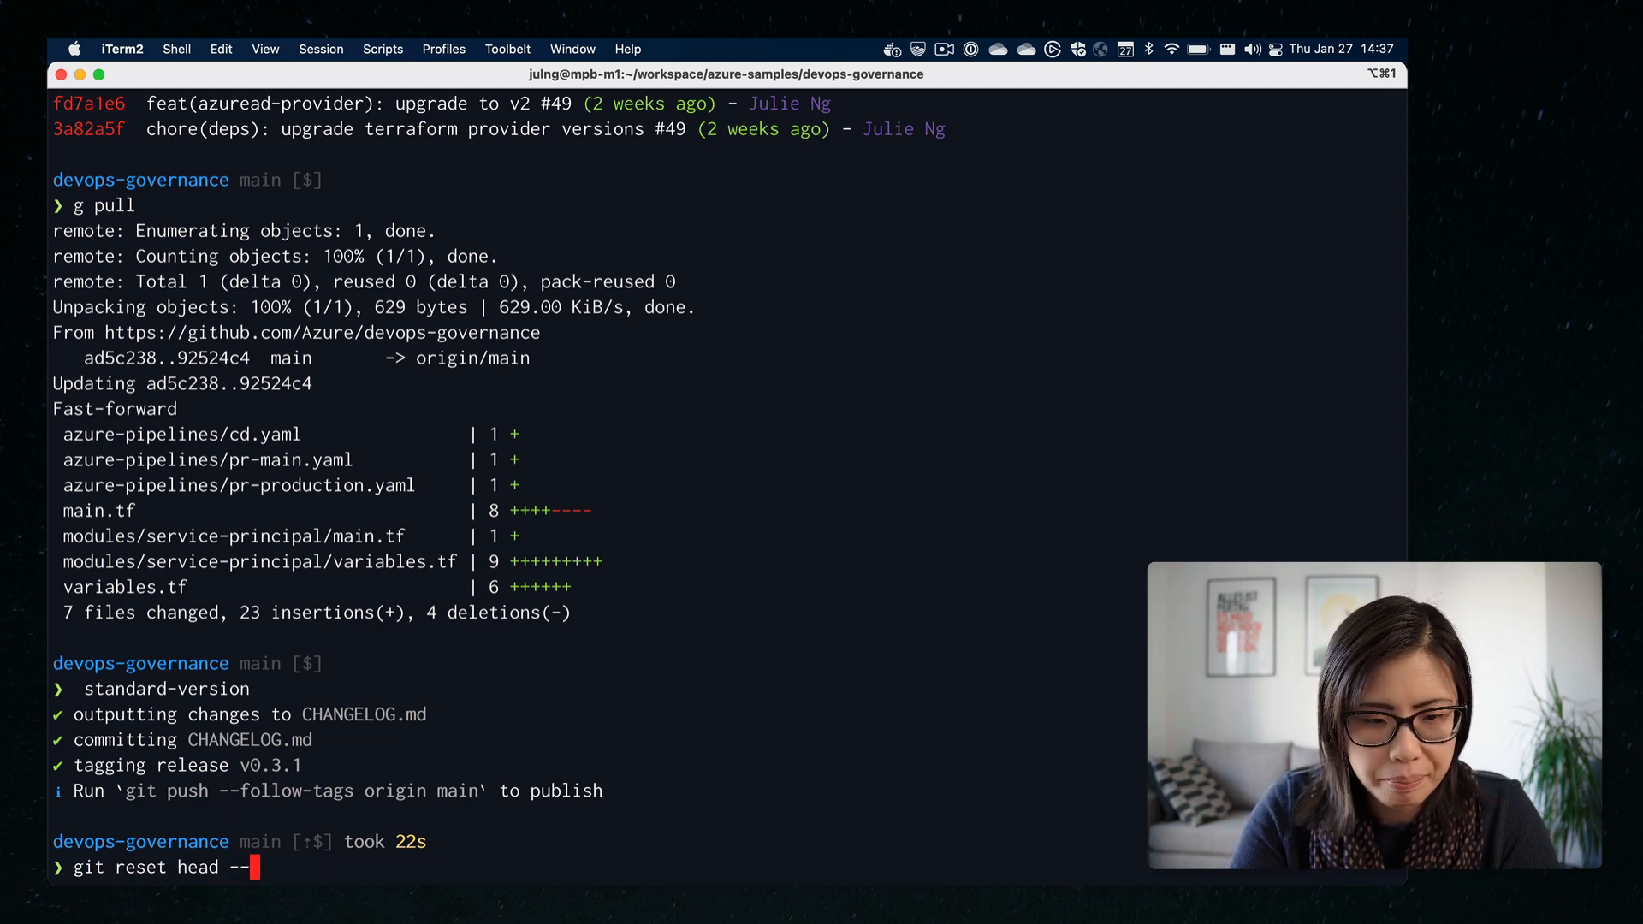
type("hard")
- Stage a commented `git reset --hard head~1` and log the last five commits with v0.3.1
key("BackSpace")
key("BackSpace")
key("BackSpace")
key("BackSpace")
key("BackSpace")
key("BackSpace")
type("rd head~1#")
key("Return")
type("g lpn 5")
key("Return")
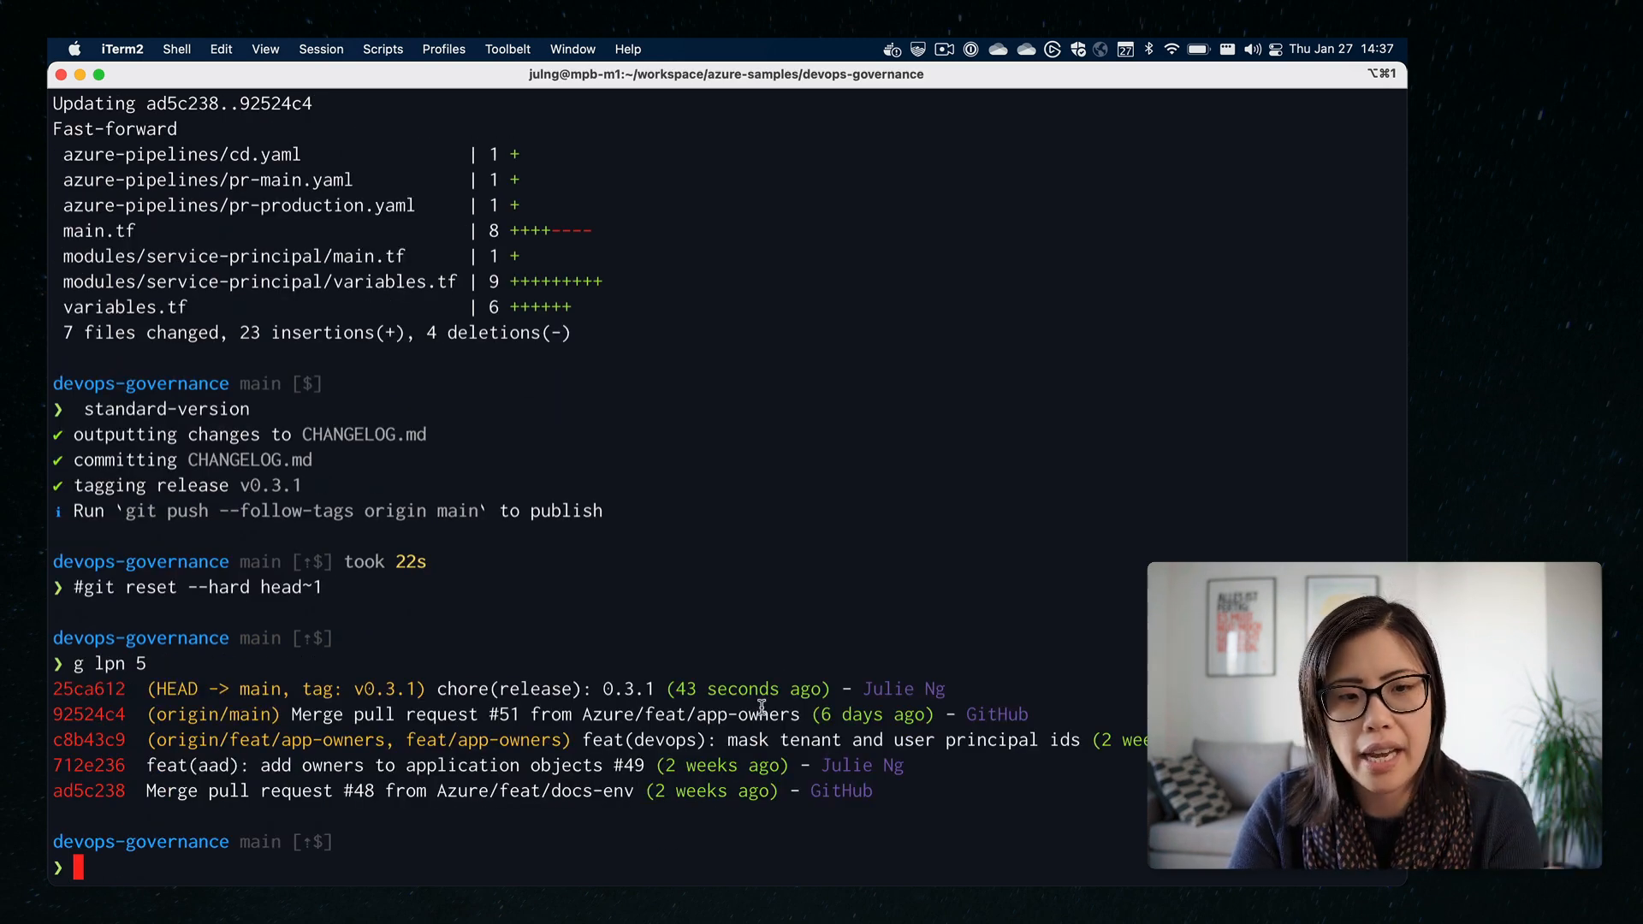
- Hard-reset main to before the release commit and delete the v0.3.1 tag
key("Up")
key("Up")
key("ctrl+a")
key("Delete")
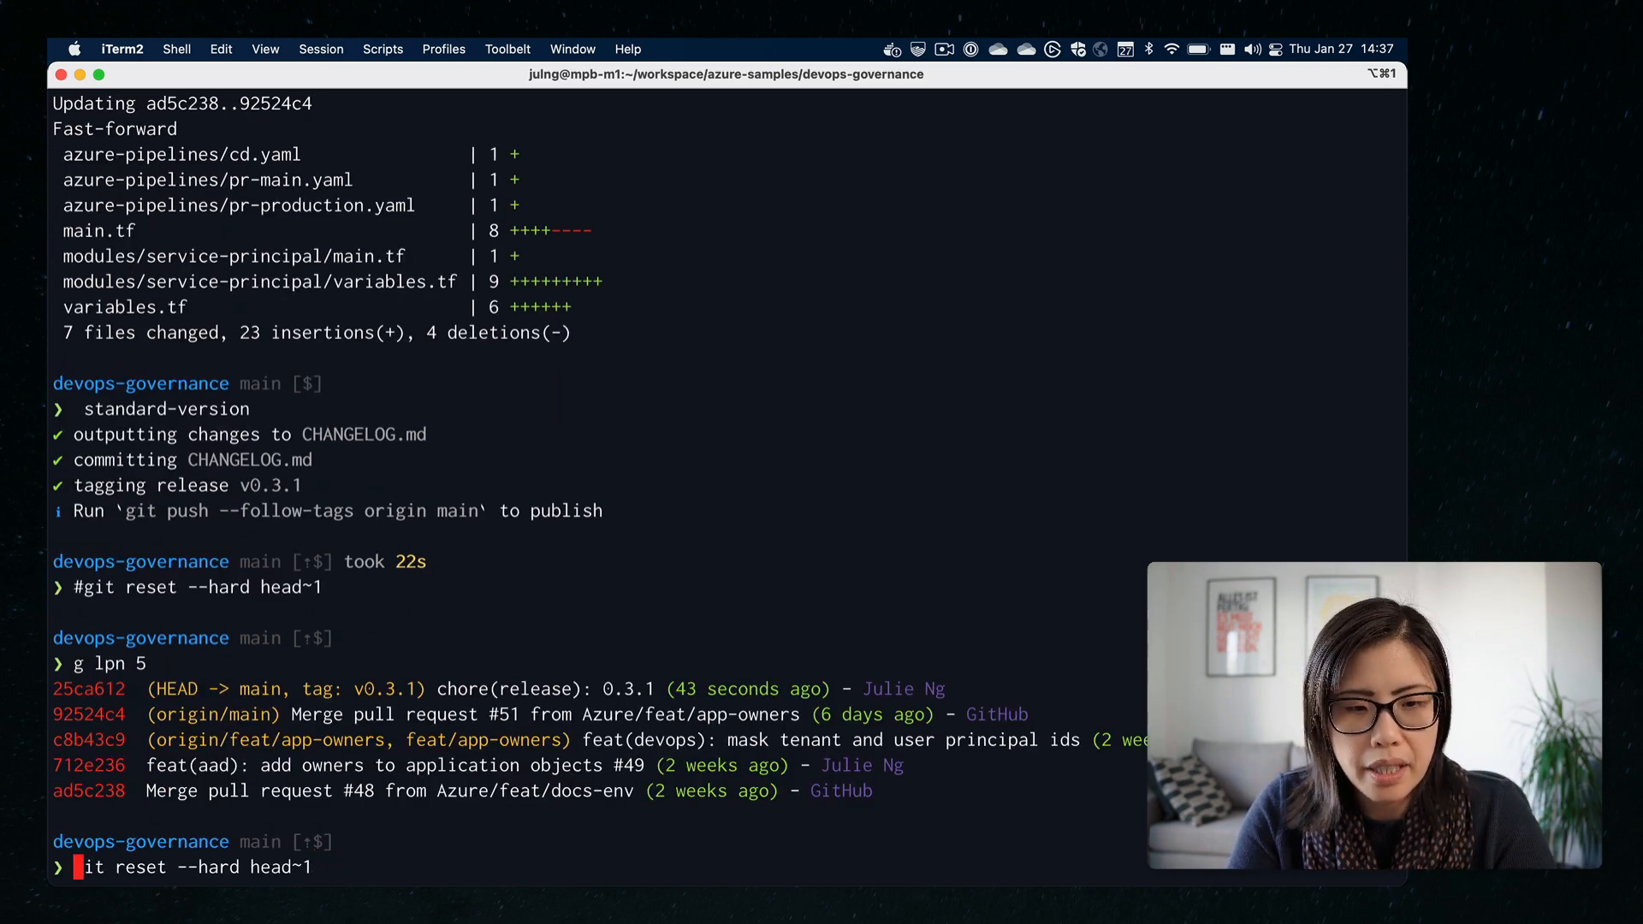
key("Return")
type("g tag -d v")
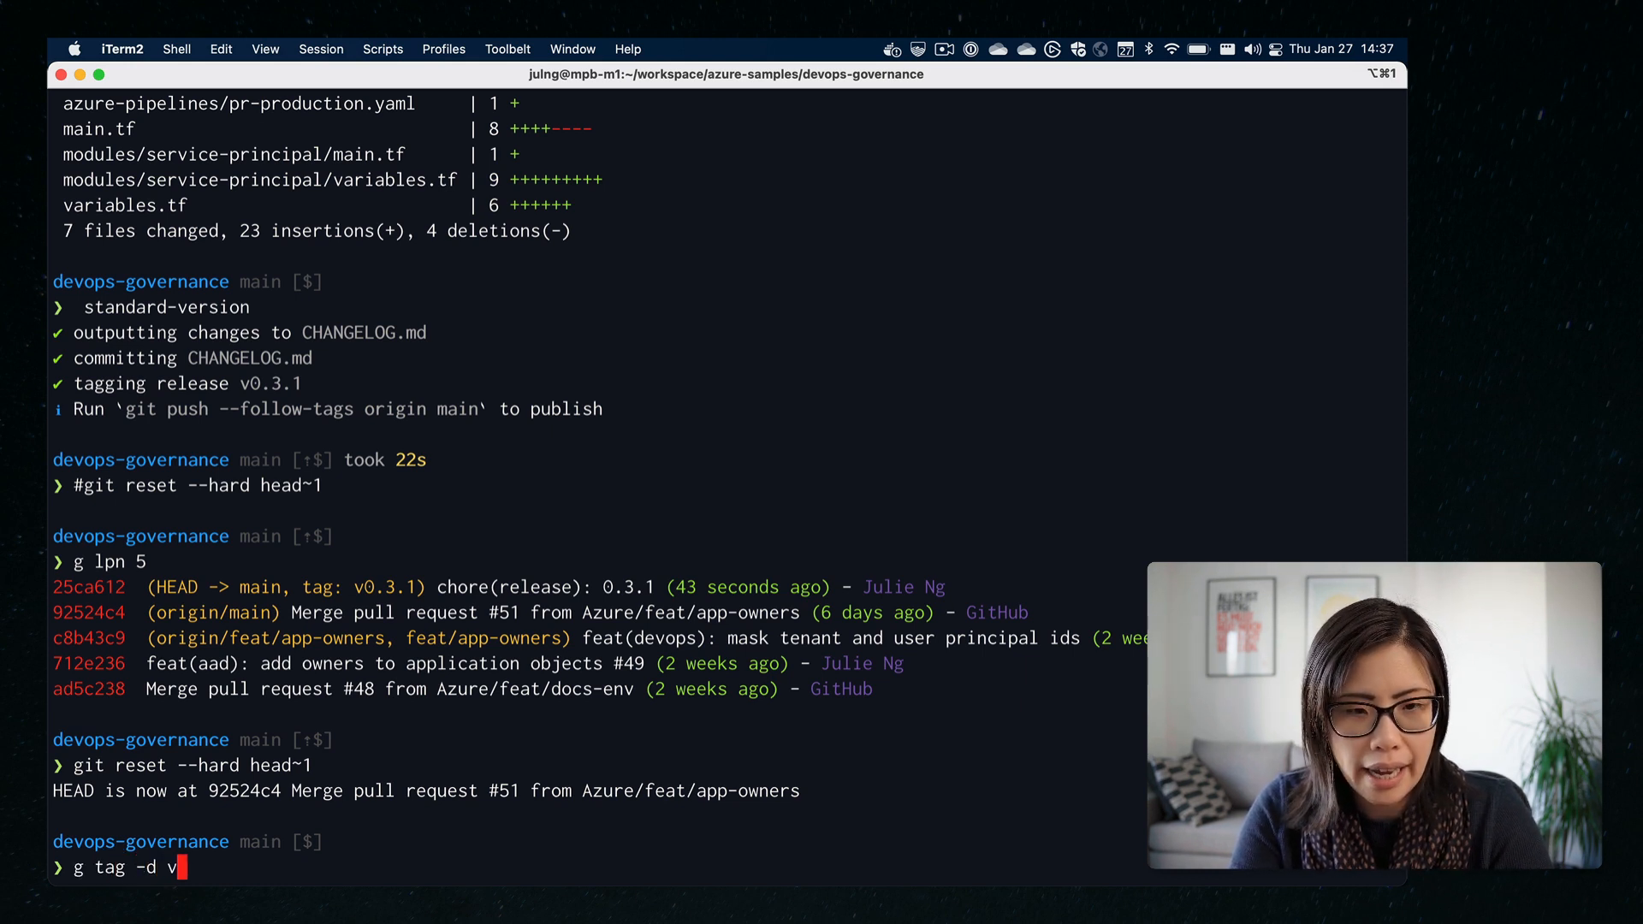
type("0.3.1")
key("Return")
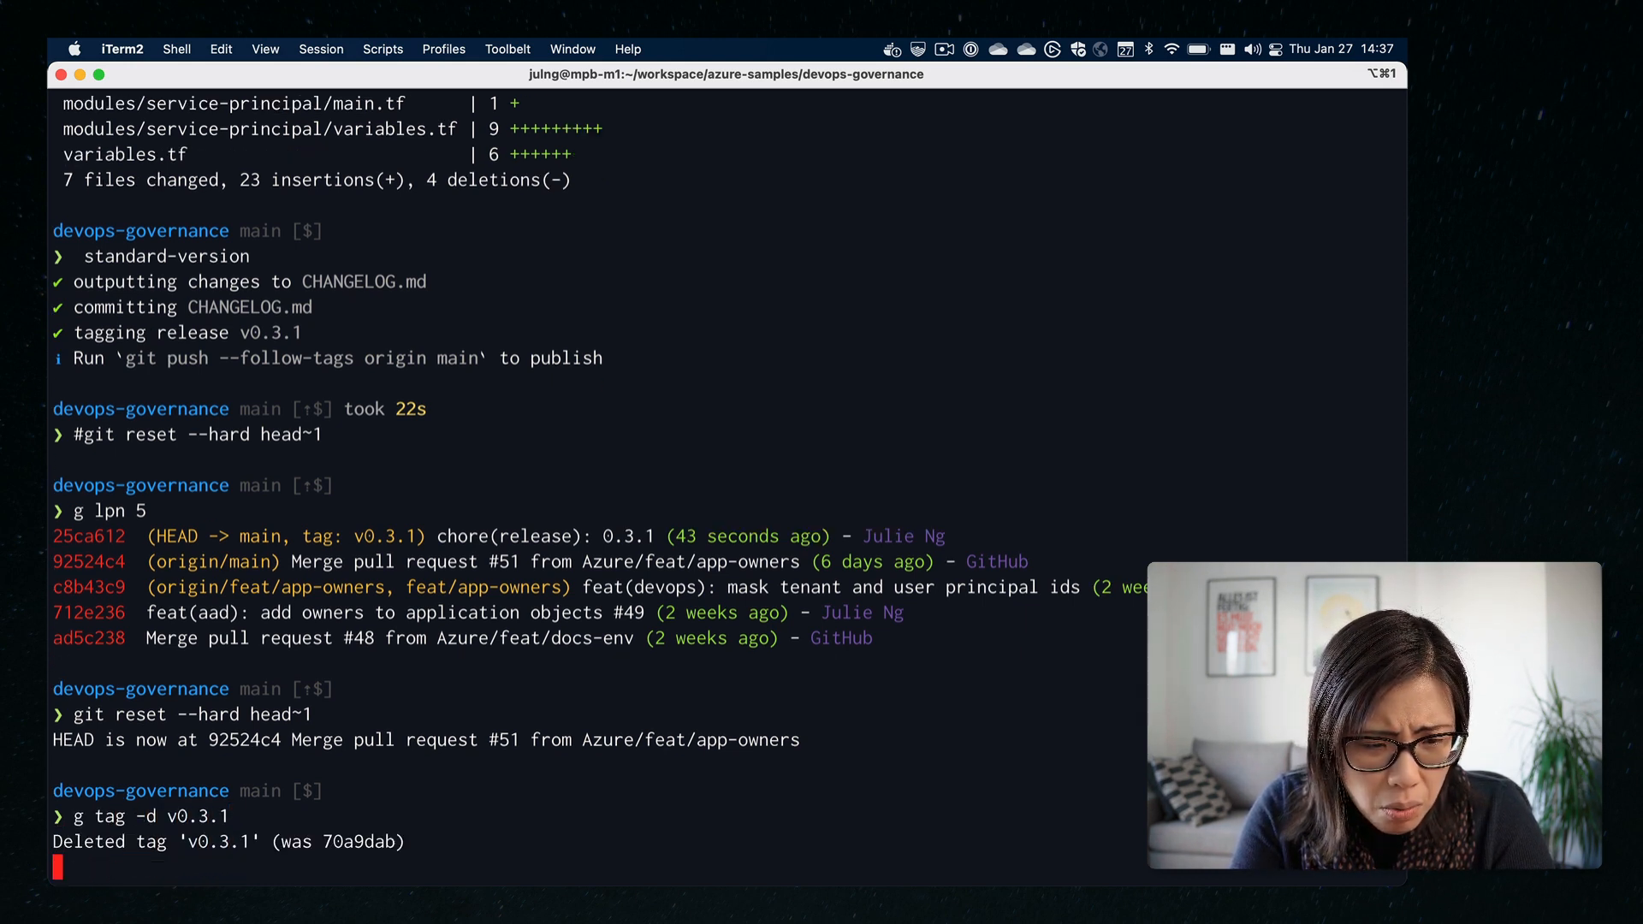
type("clear")
- Cut minor release v0.4.0 with `standard-version --release-as minor` and log it at HEAD
key("Return")
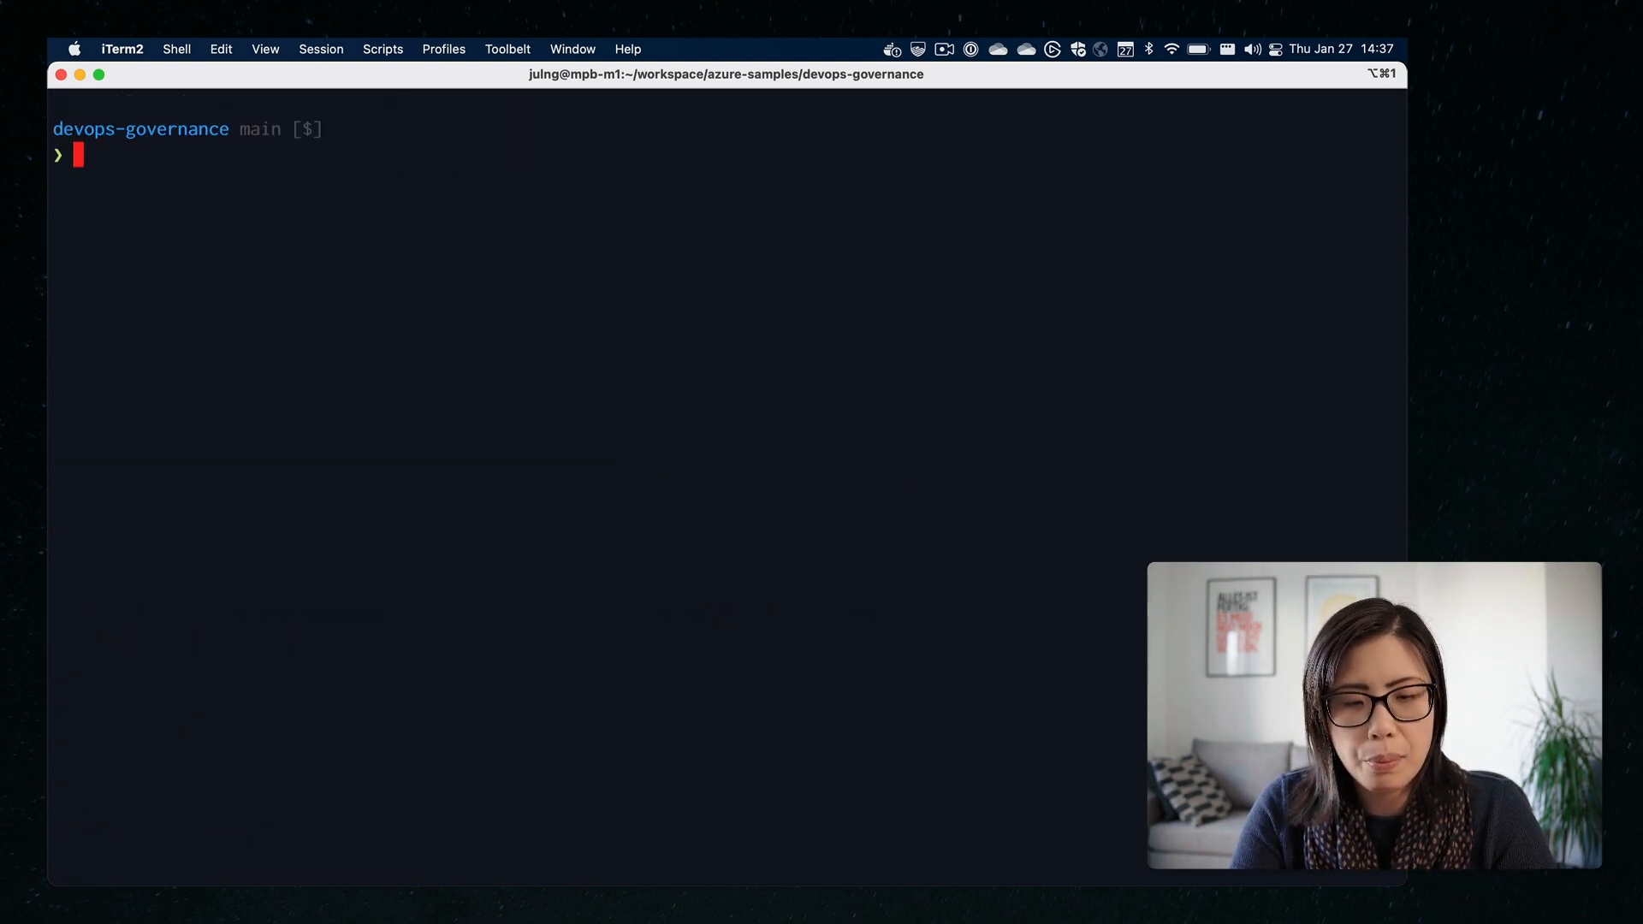
type("standard-version --release-as minor")
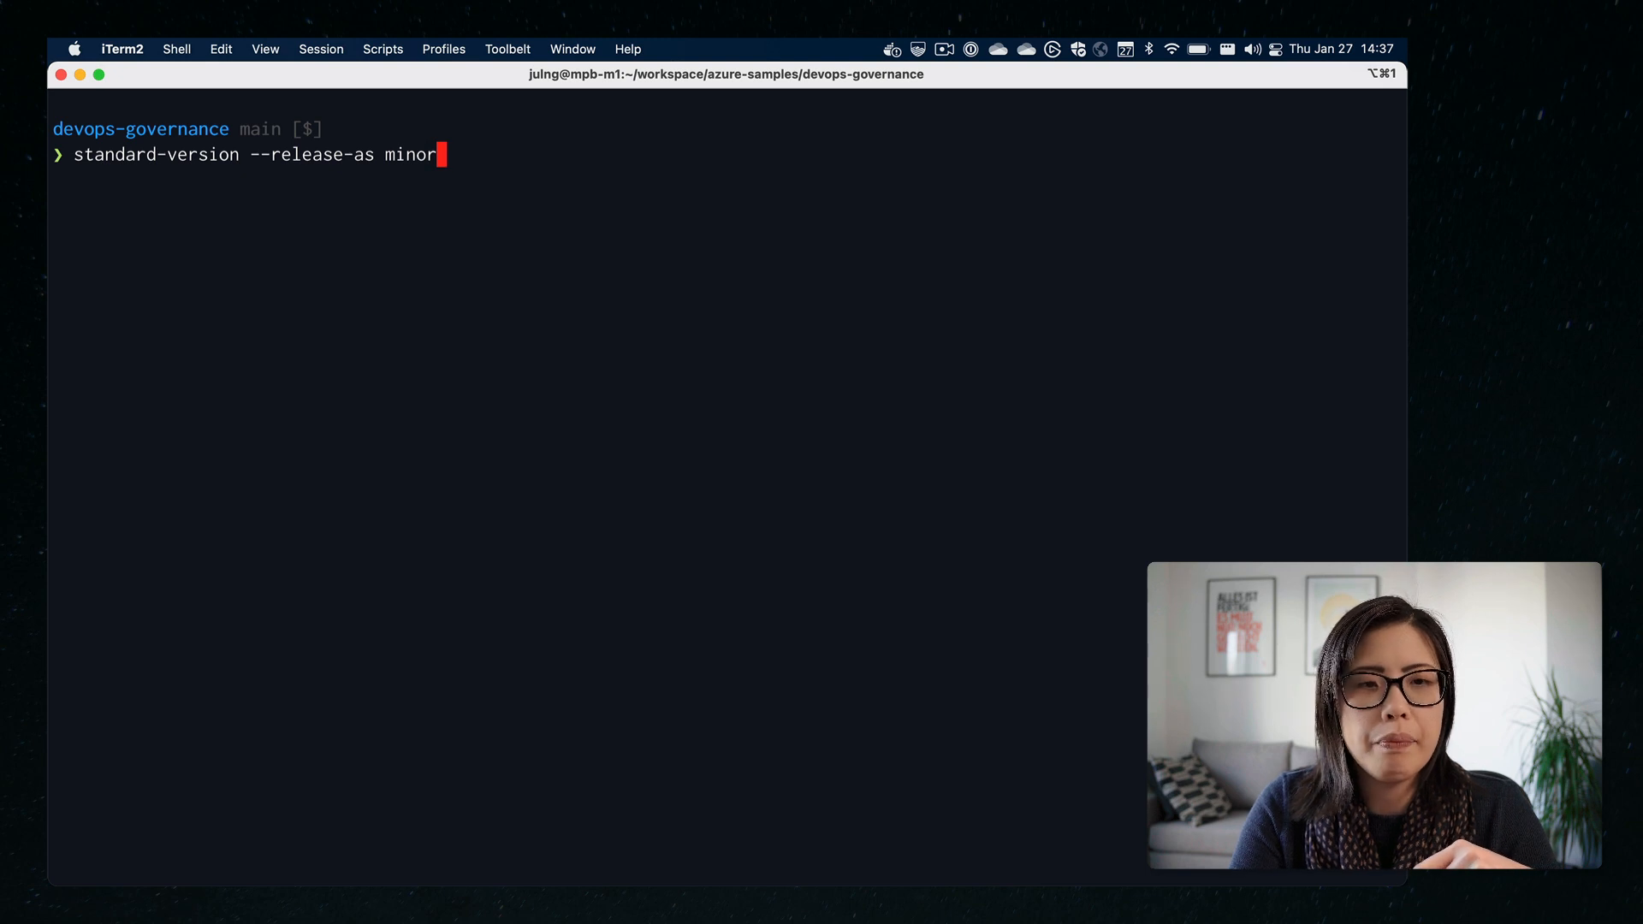
key("Return")
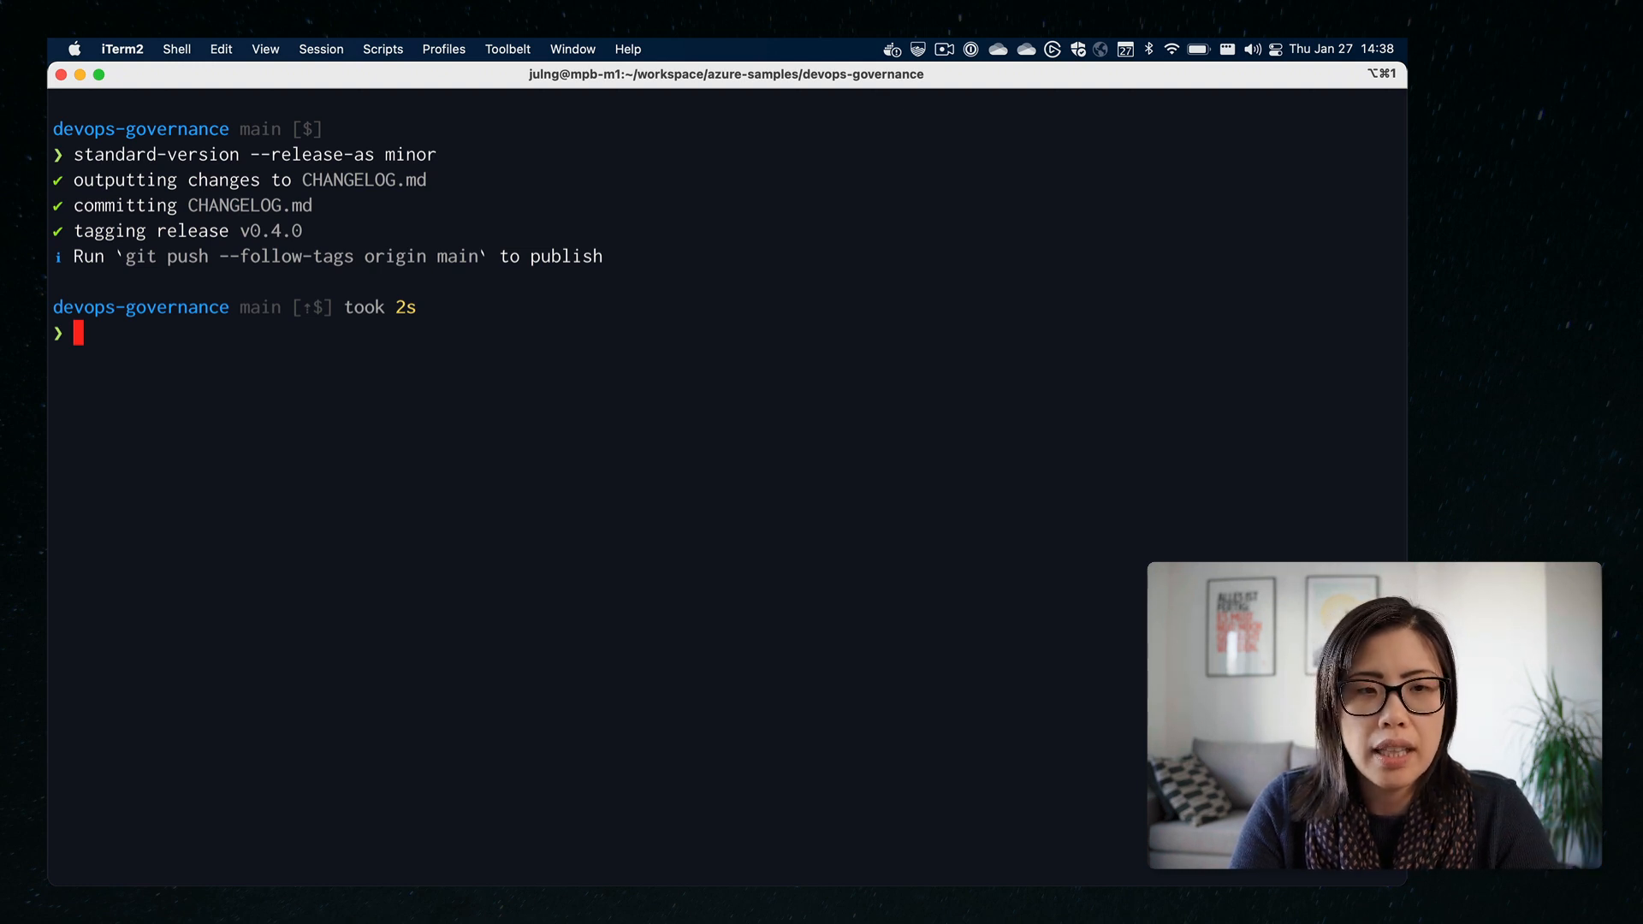
type("git lpn 5")
key("Return")
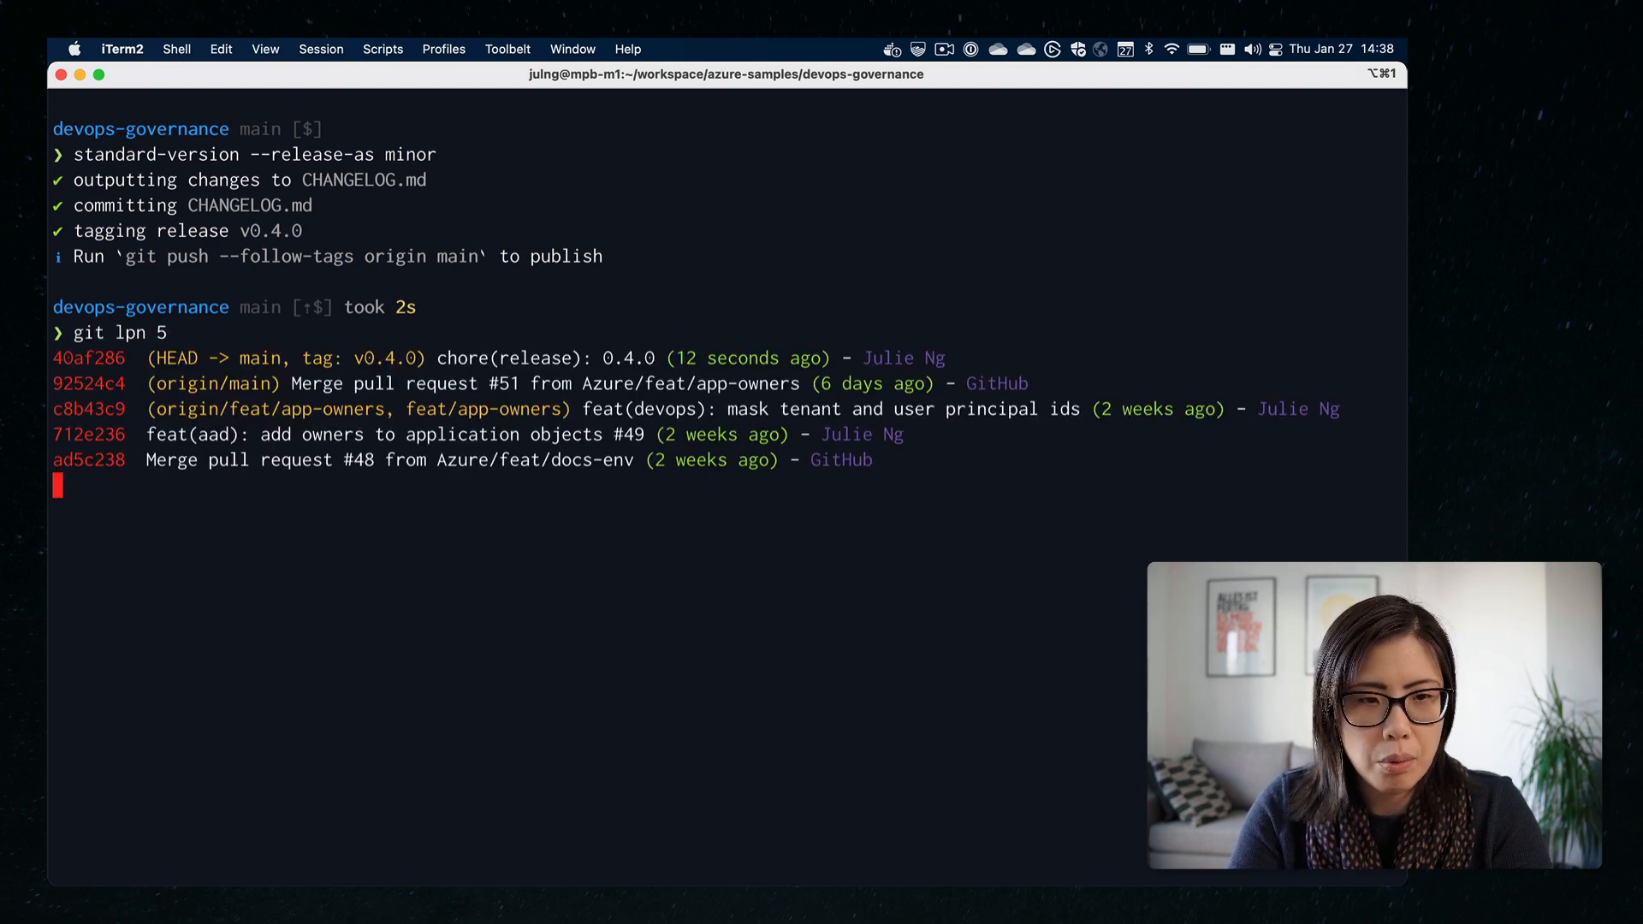
double_click(398, 356)
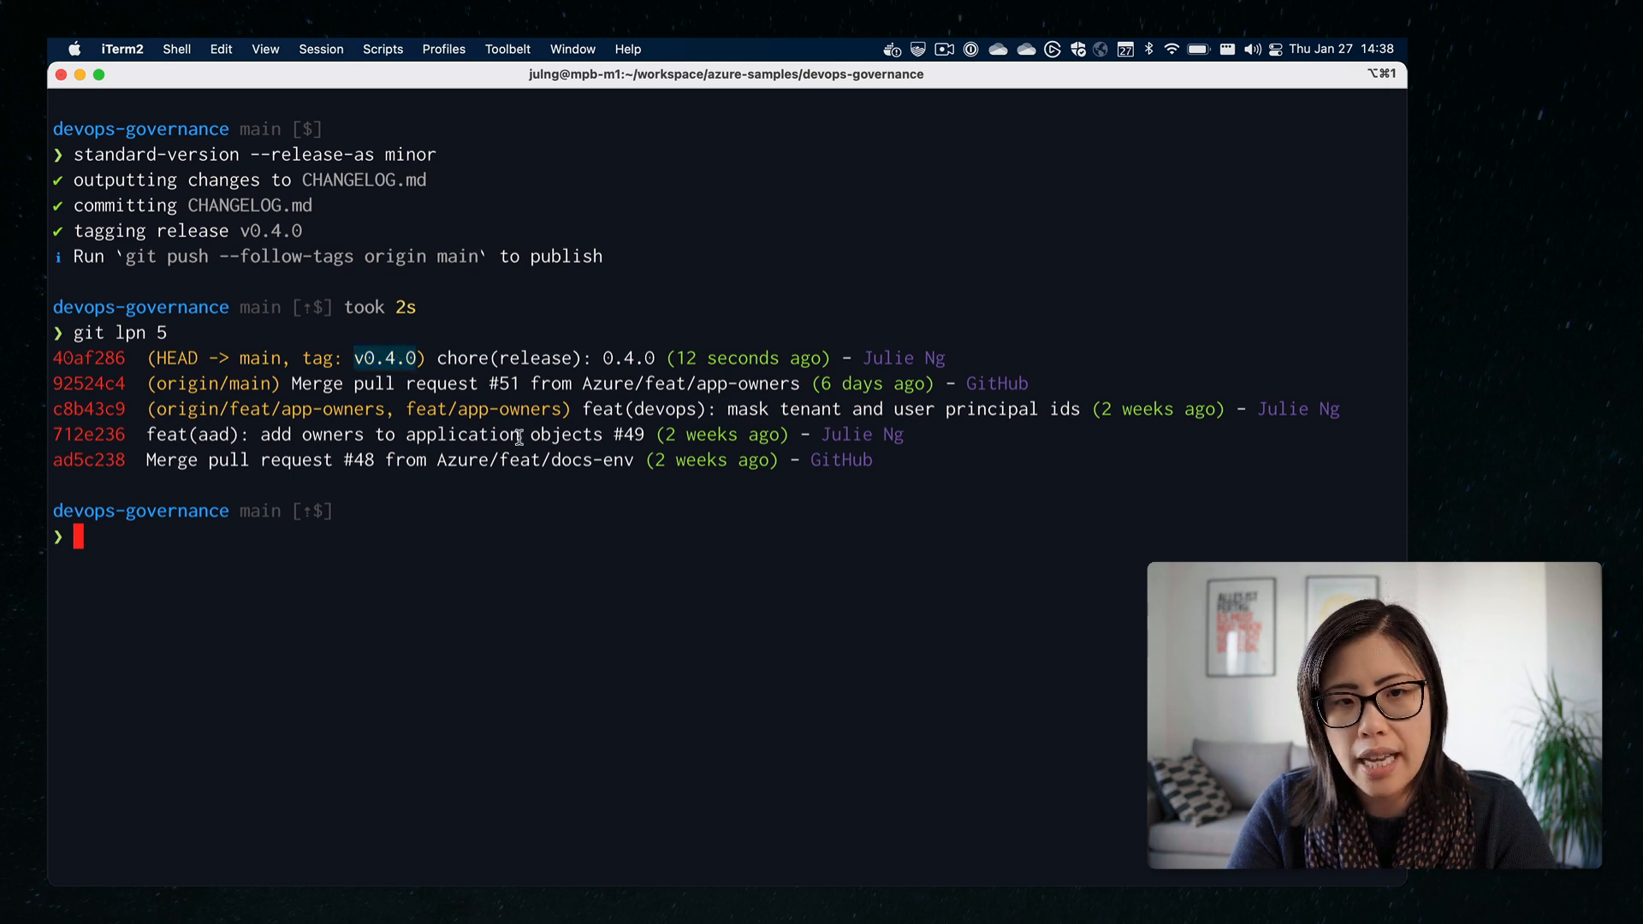
type("g tag -ln")
- List tags v0.1.0 to v0.4.0 with `g tag -ln`, highlighting the v0.4.0 release message
key("Return")
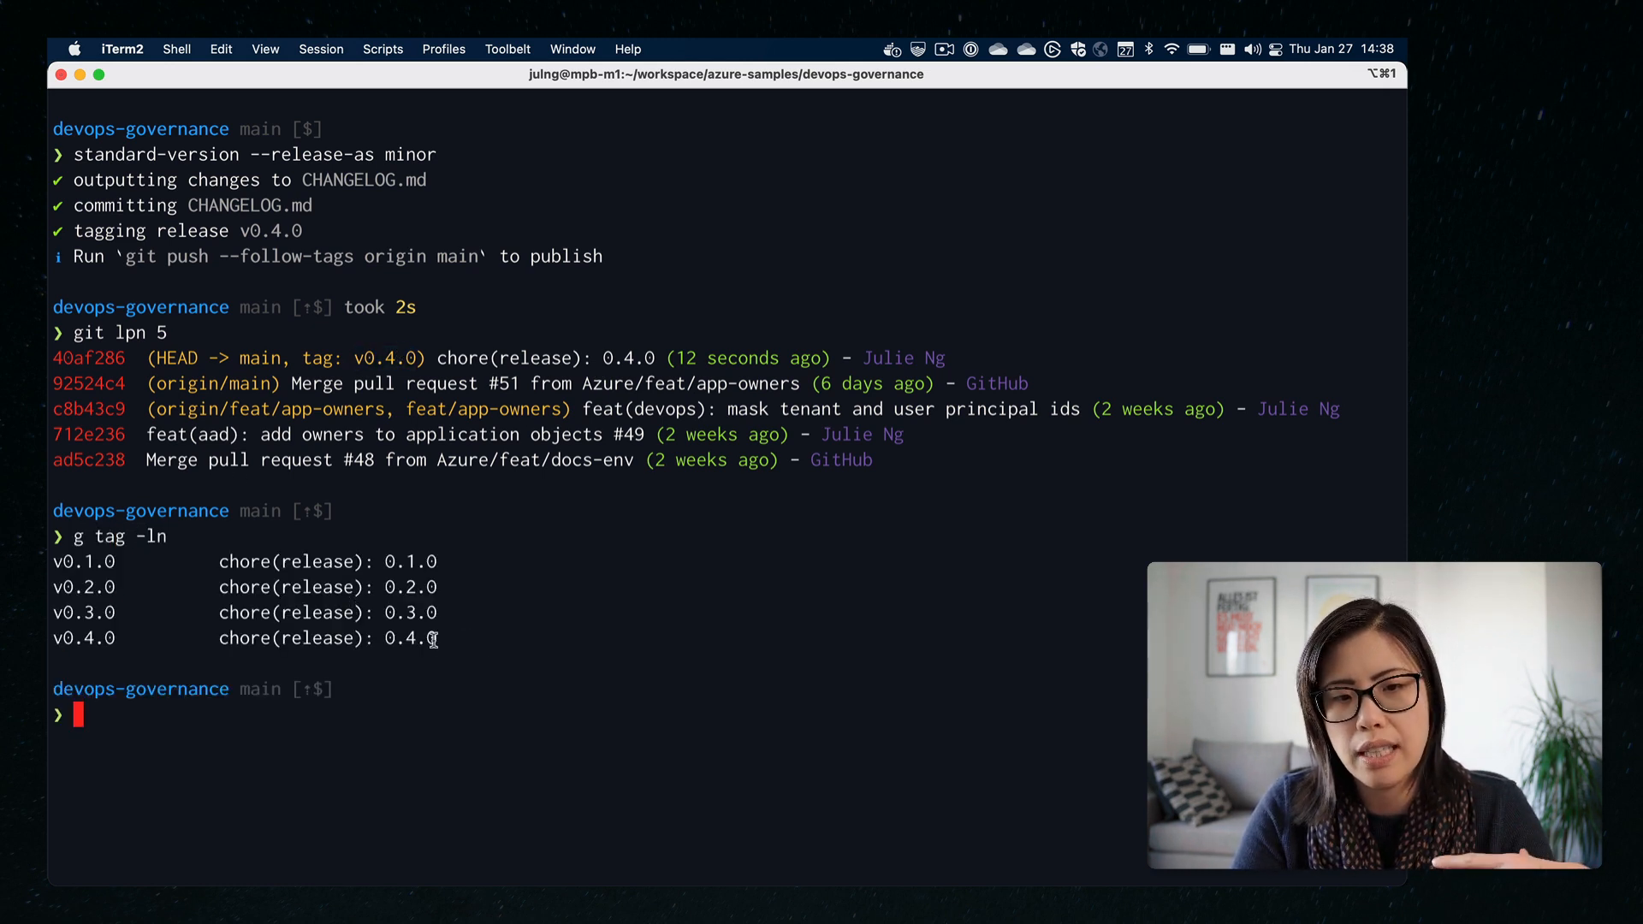
left_click_drag(391, 637, 265, 639)
left_click(523, 663)
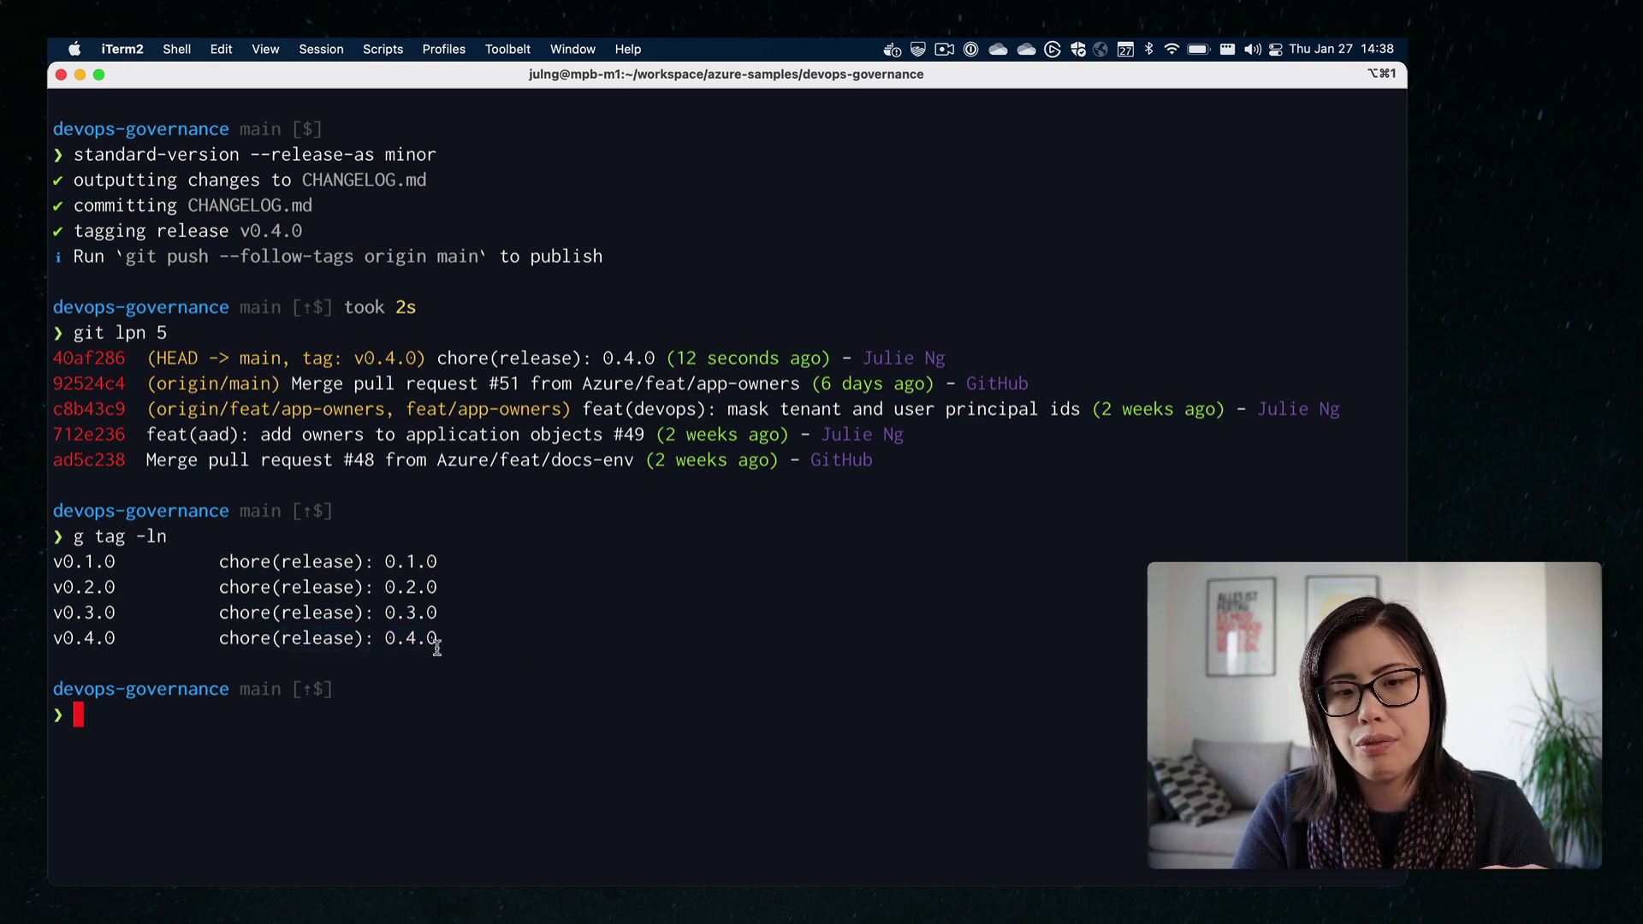
left_click_drag(364, 639, 271, 638)
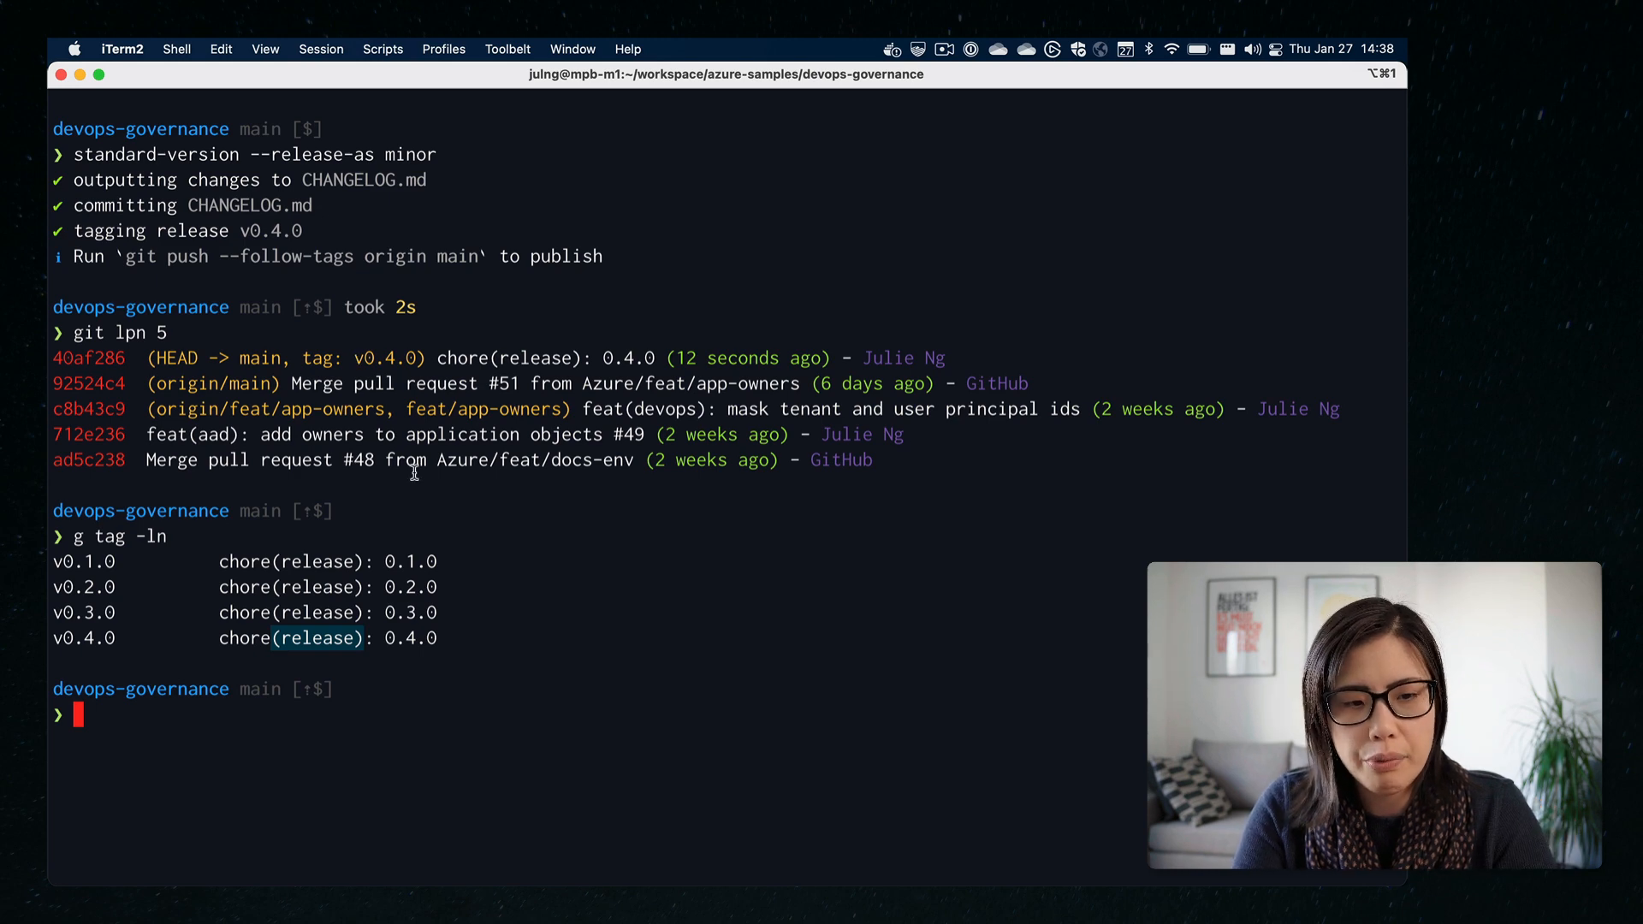
type("vi CHANGELOG.md")
- View CHANGELOG.md in vi, stepping through the 0.4.0 aad, ci-cd, pipelines and terraform feature entries
key("Return")
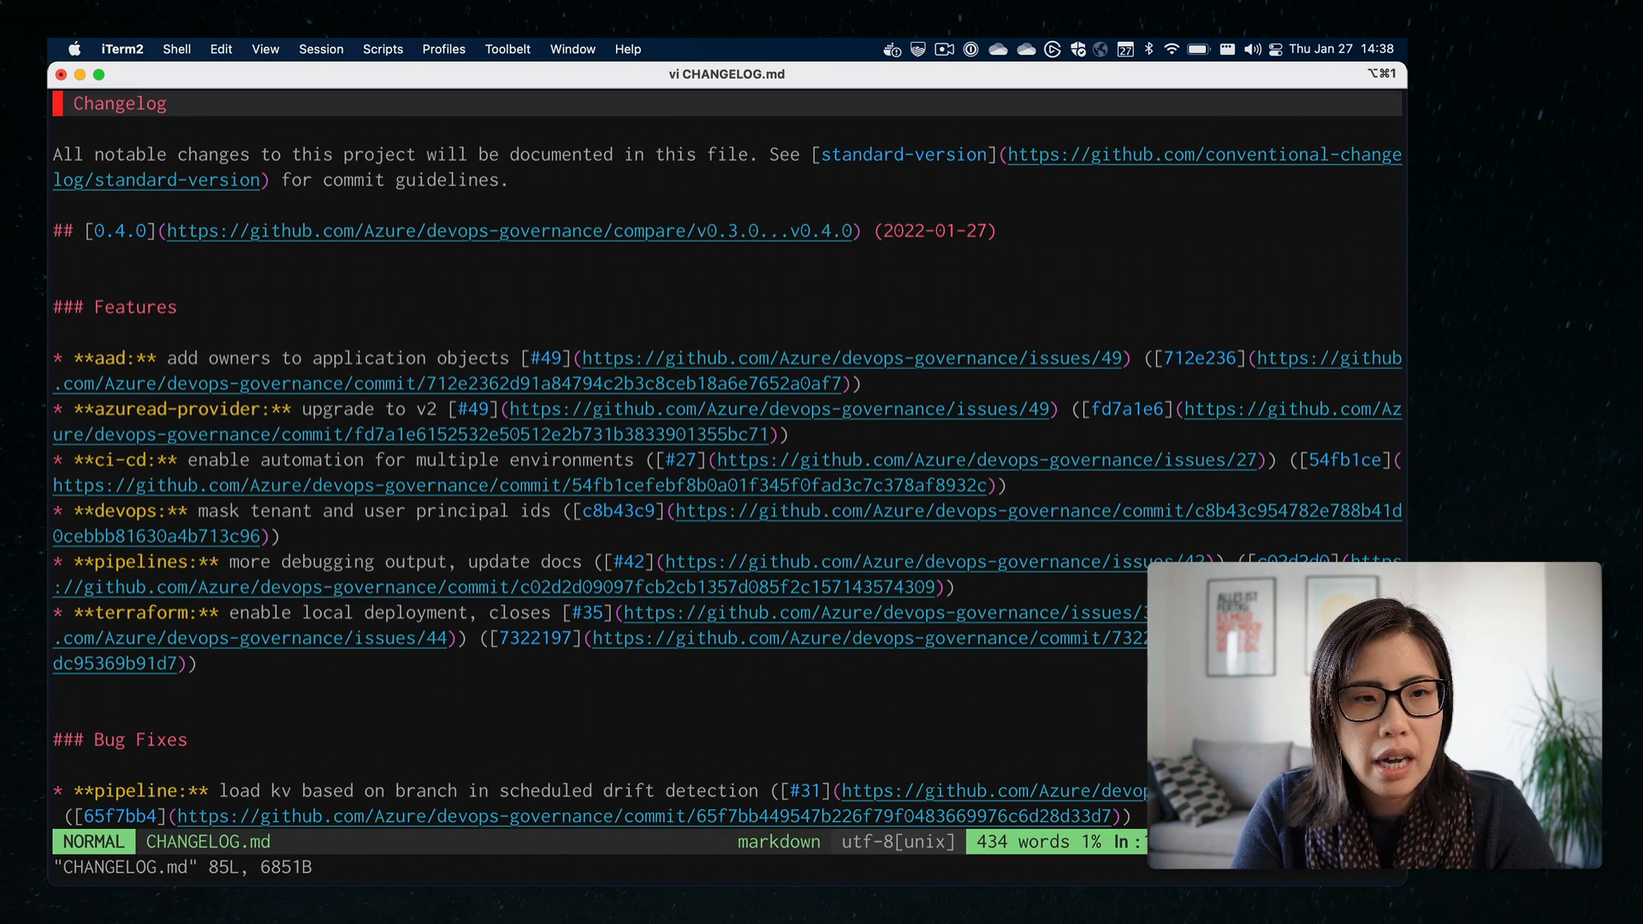
key("j")
key("j")
key("j")
key("j")
key("j")
key("j")
key("j")
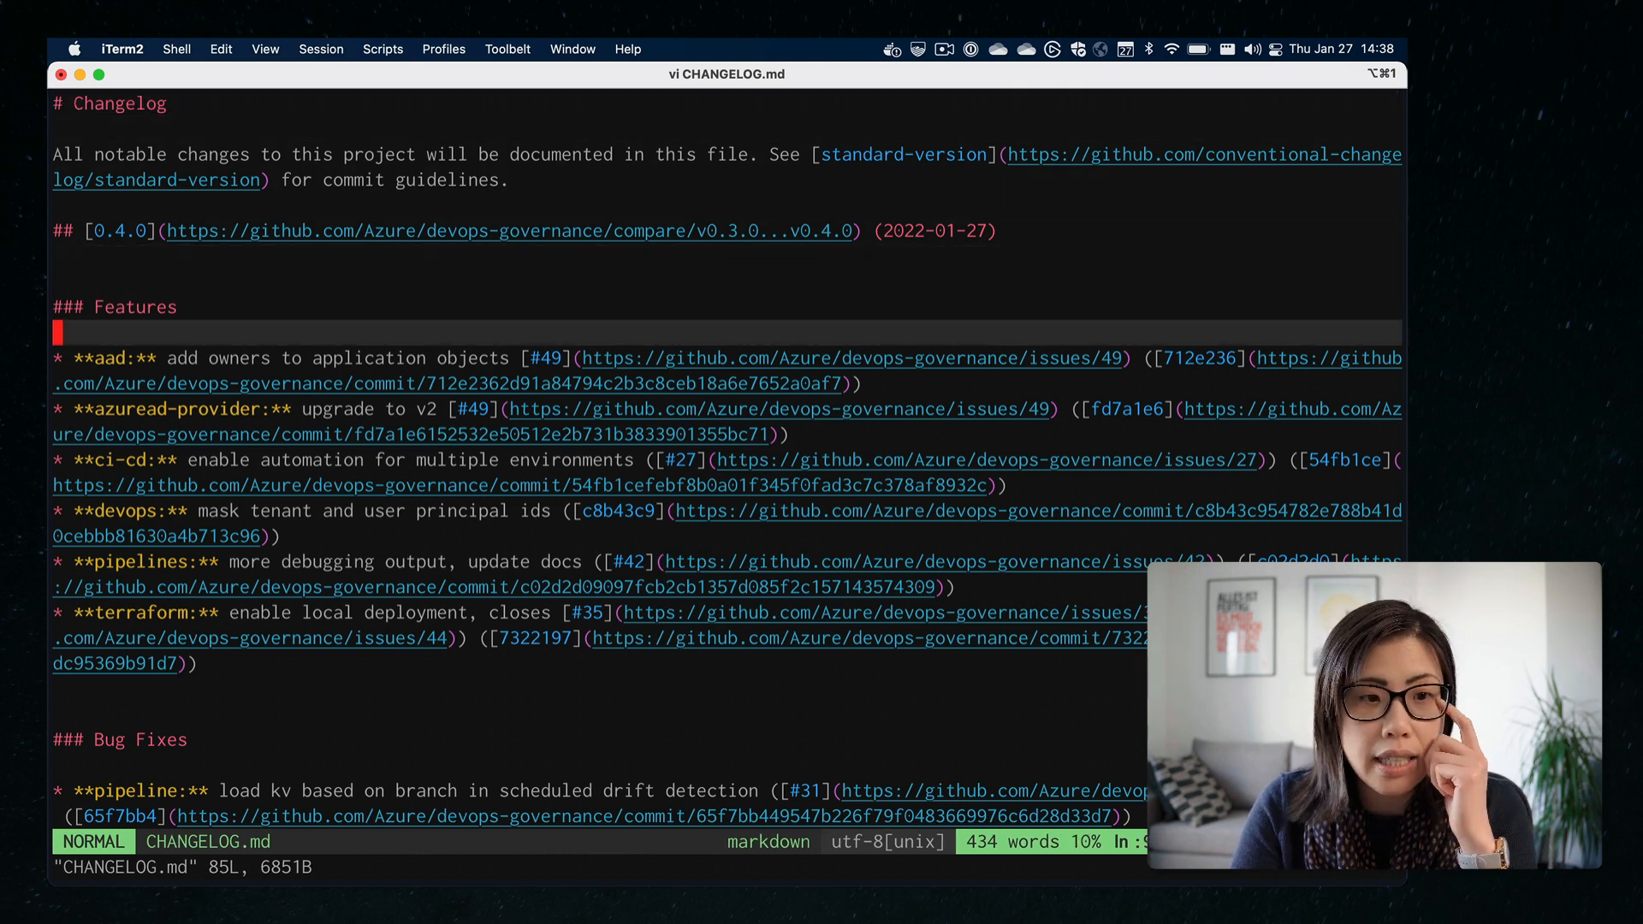
key("j")
key("j")
key("k")
key("k")
key("j")
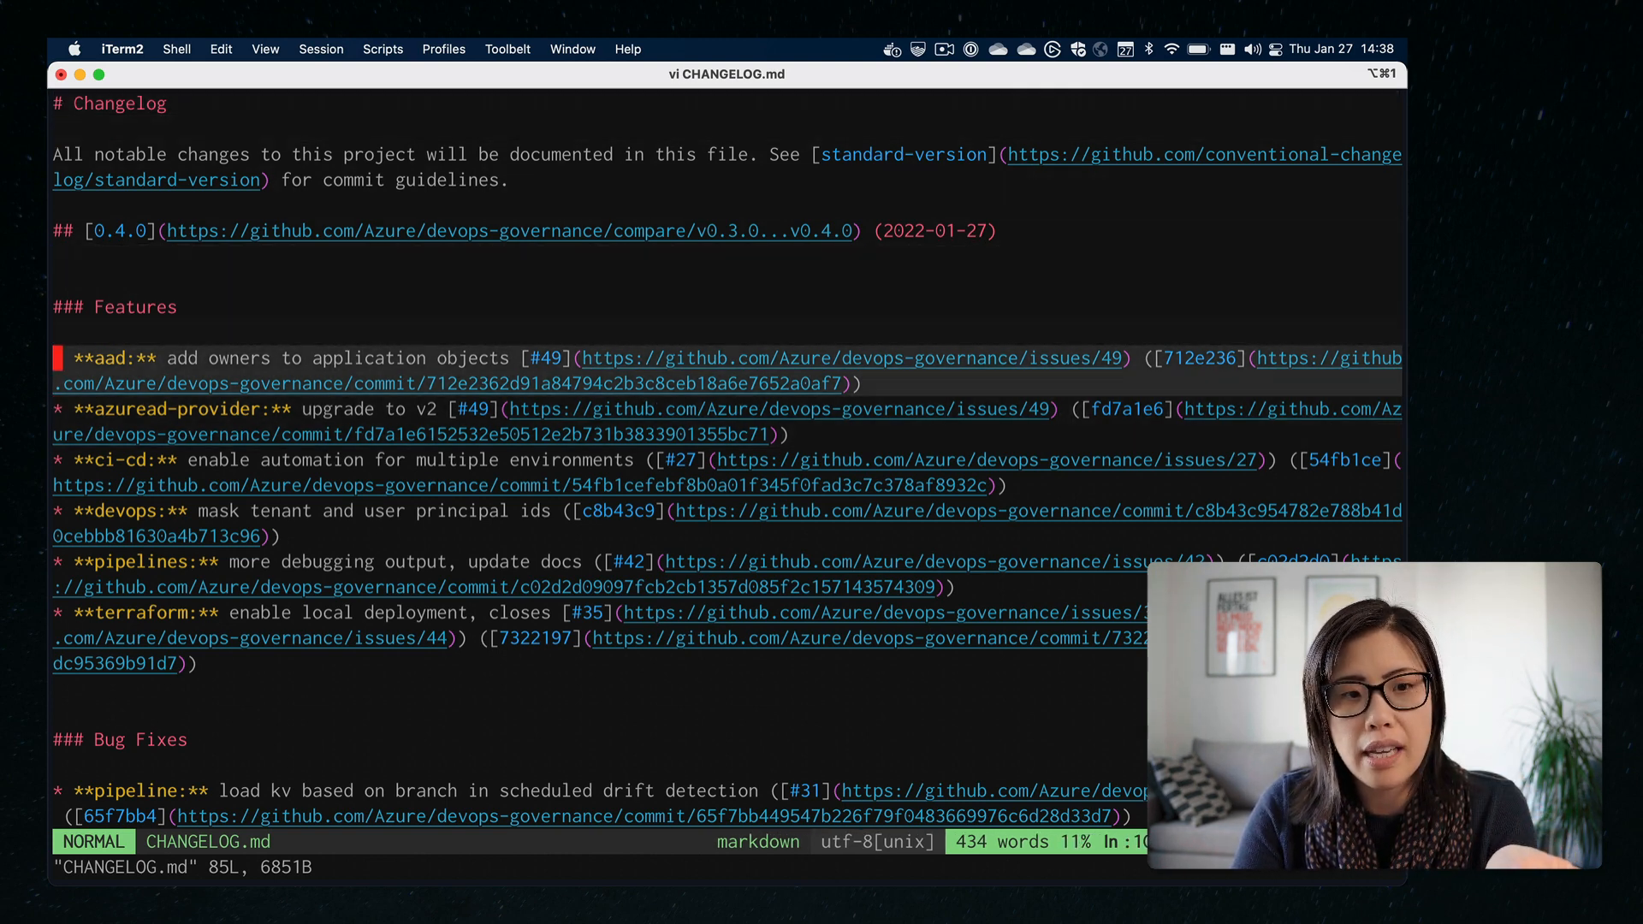
key("j")
key("j")
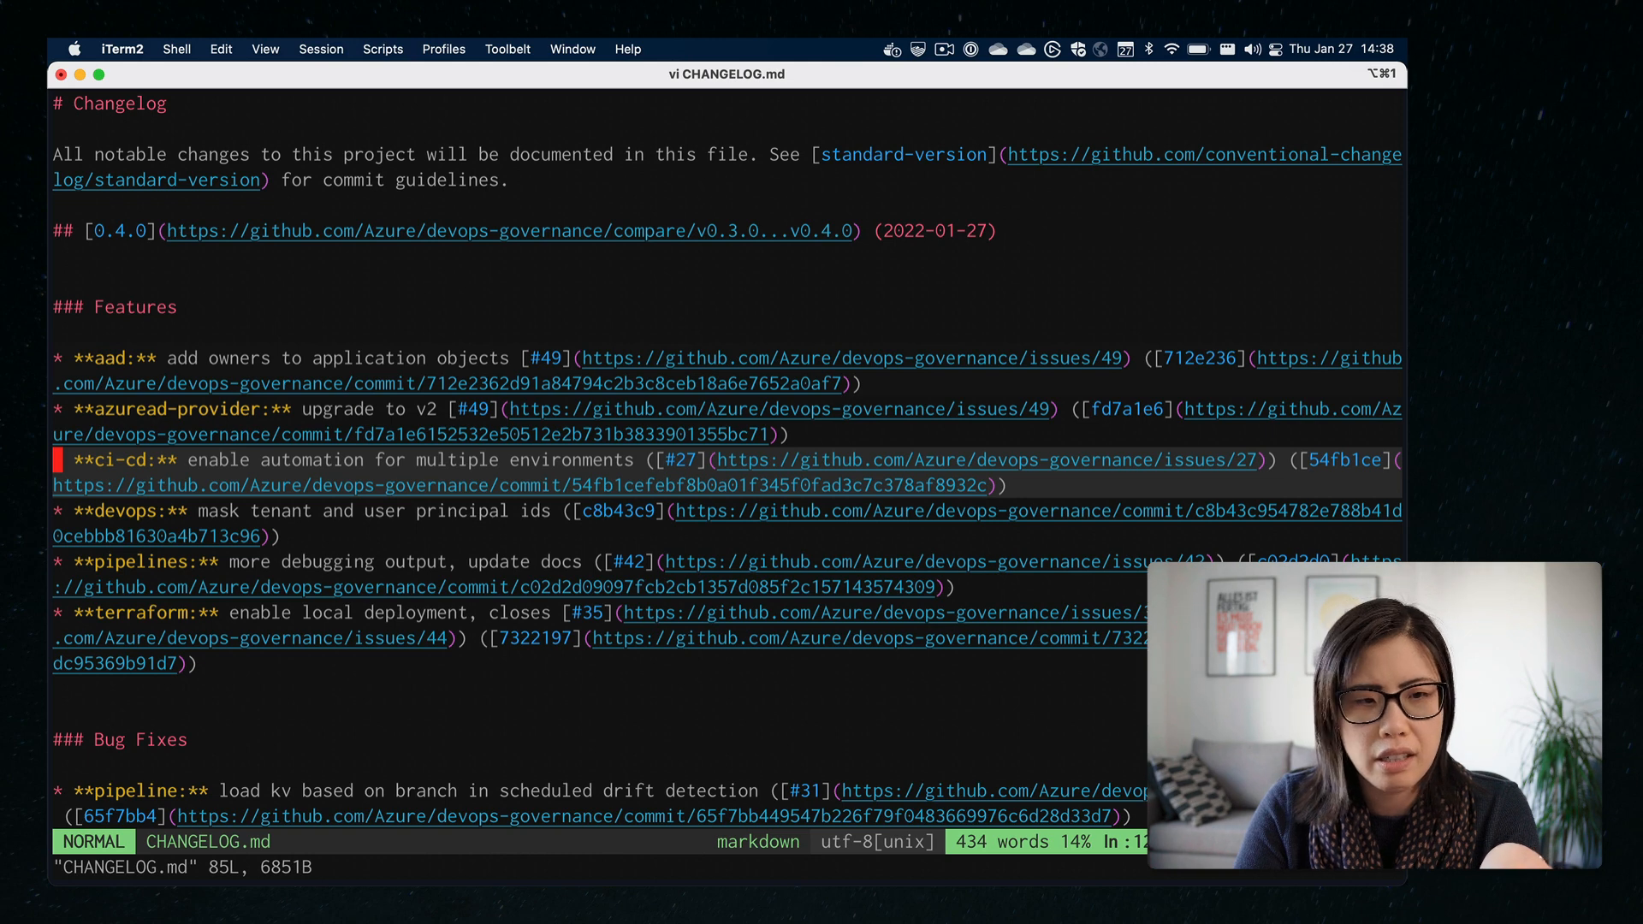
key("j")
key("j")
key("j")
key("k")
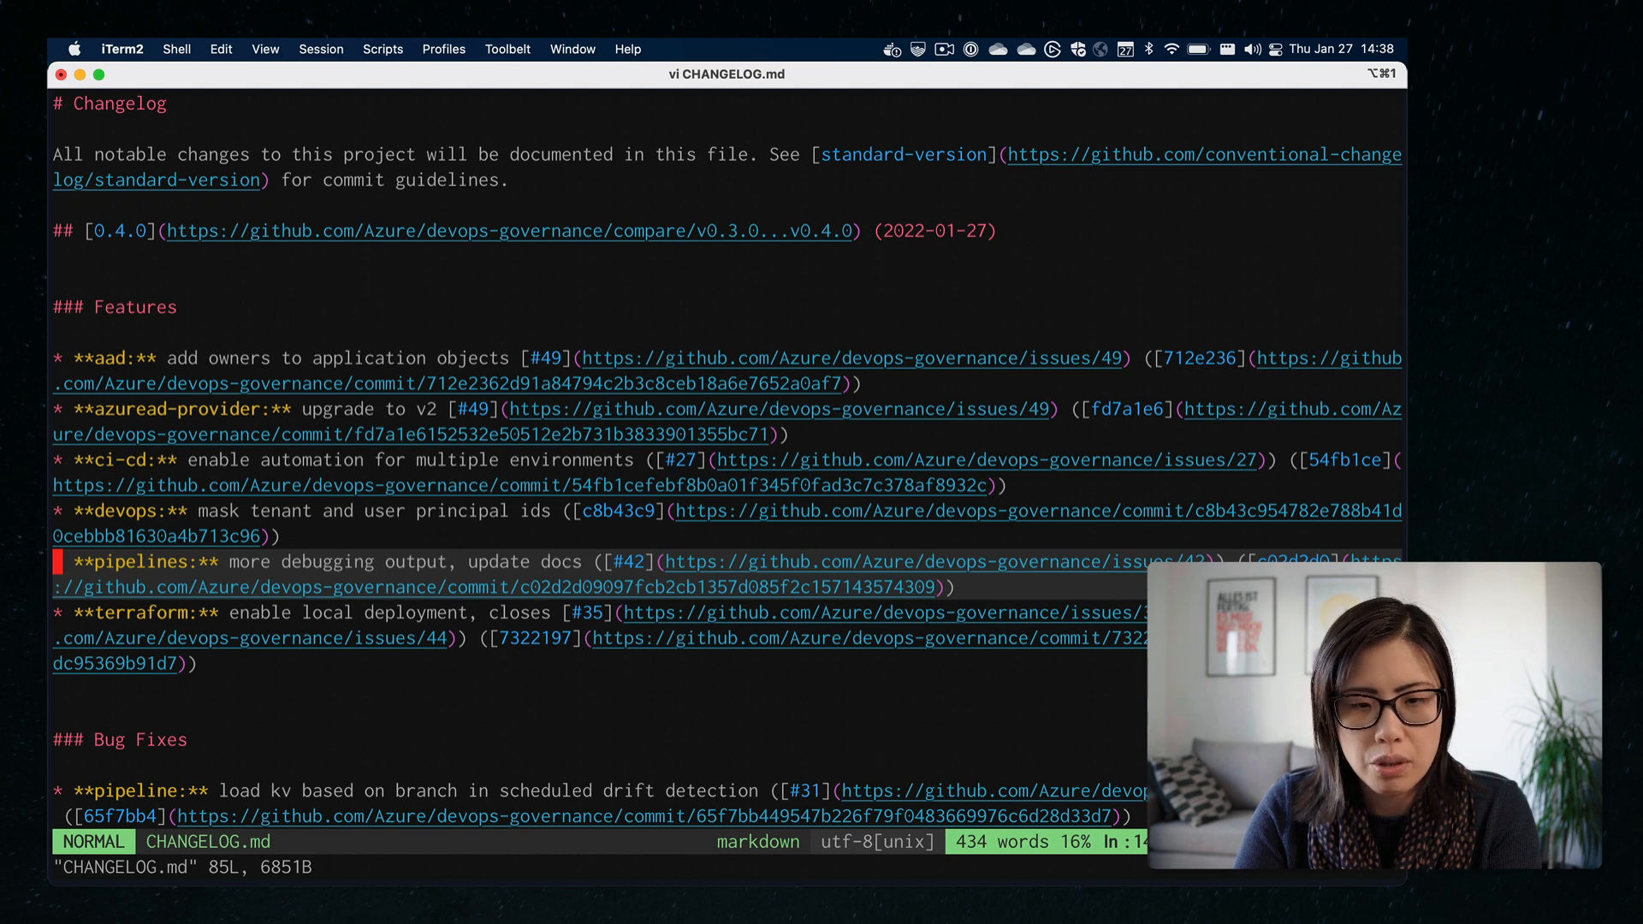
key("j")
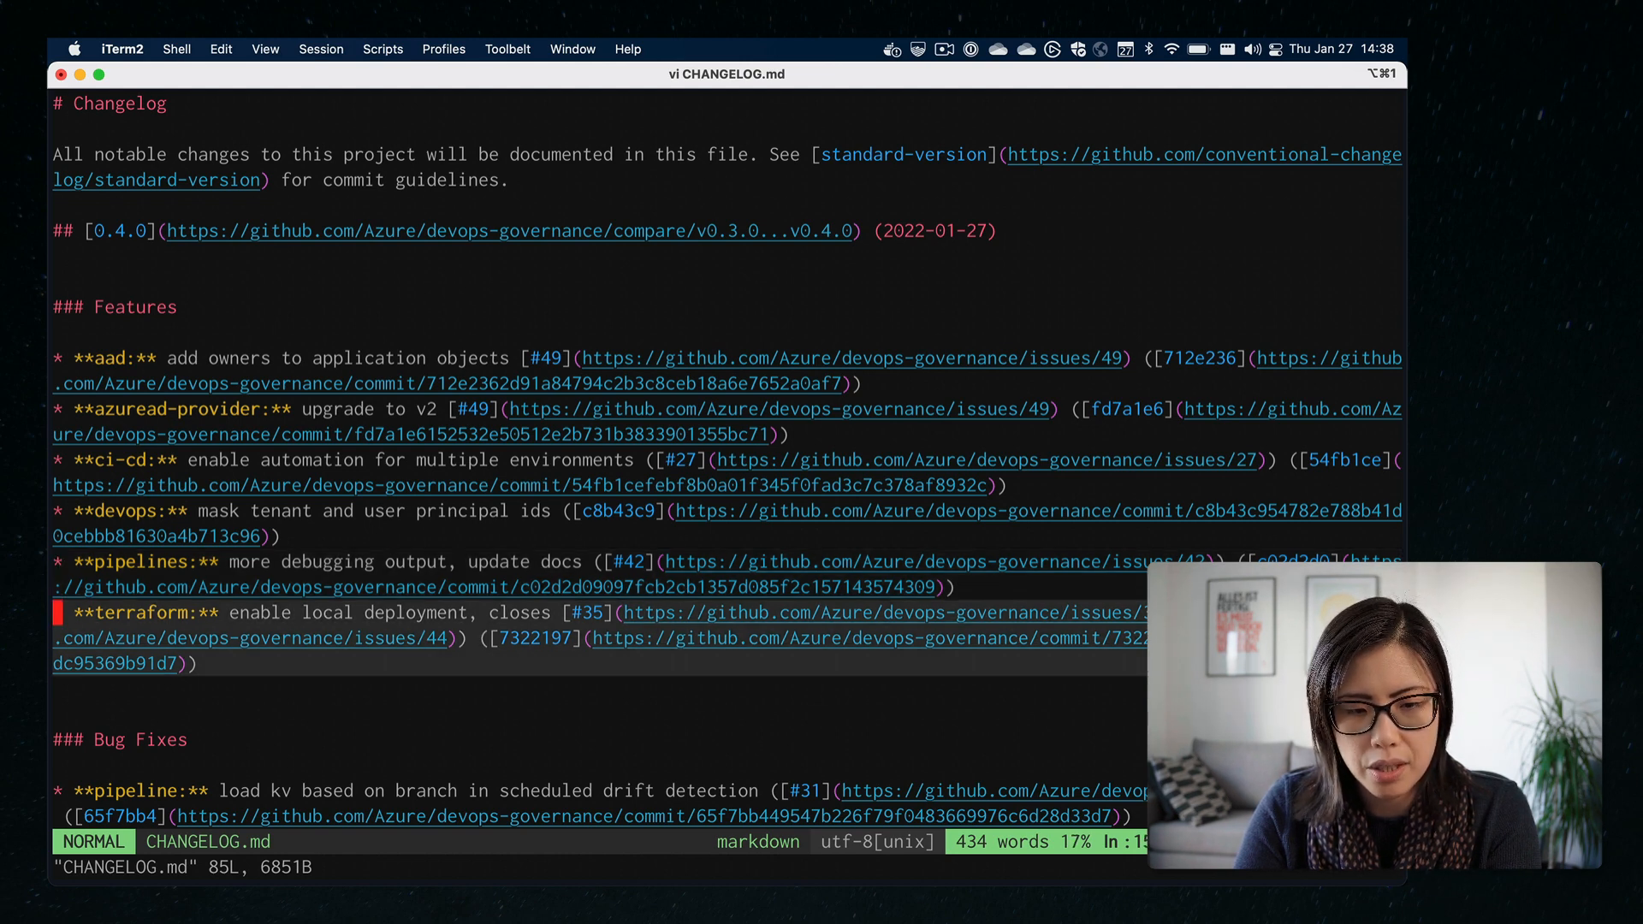
type(":wuit")
- Leave vi and log the last ten commits with `g lpn 10`, v0.4.0 at HEAD
key("BackSpace")
key("BackSpace")
key("BackSpace")
key("BackSpace")
type("wq")
key("Return")
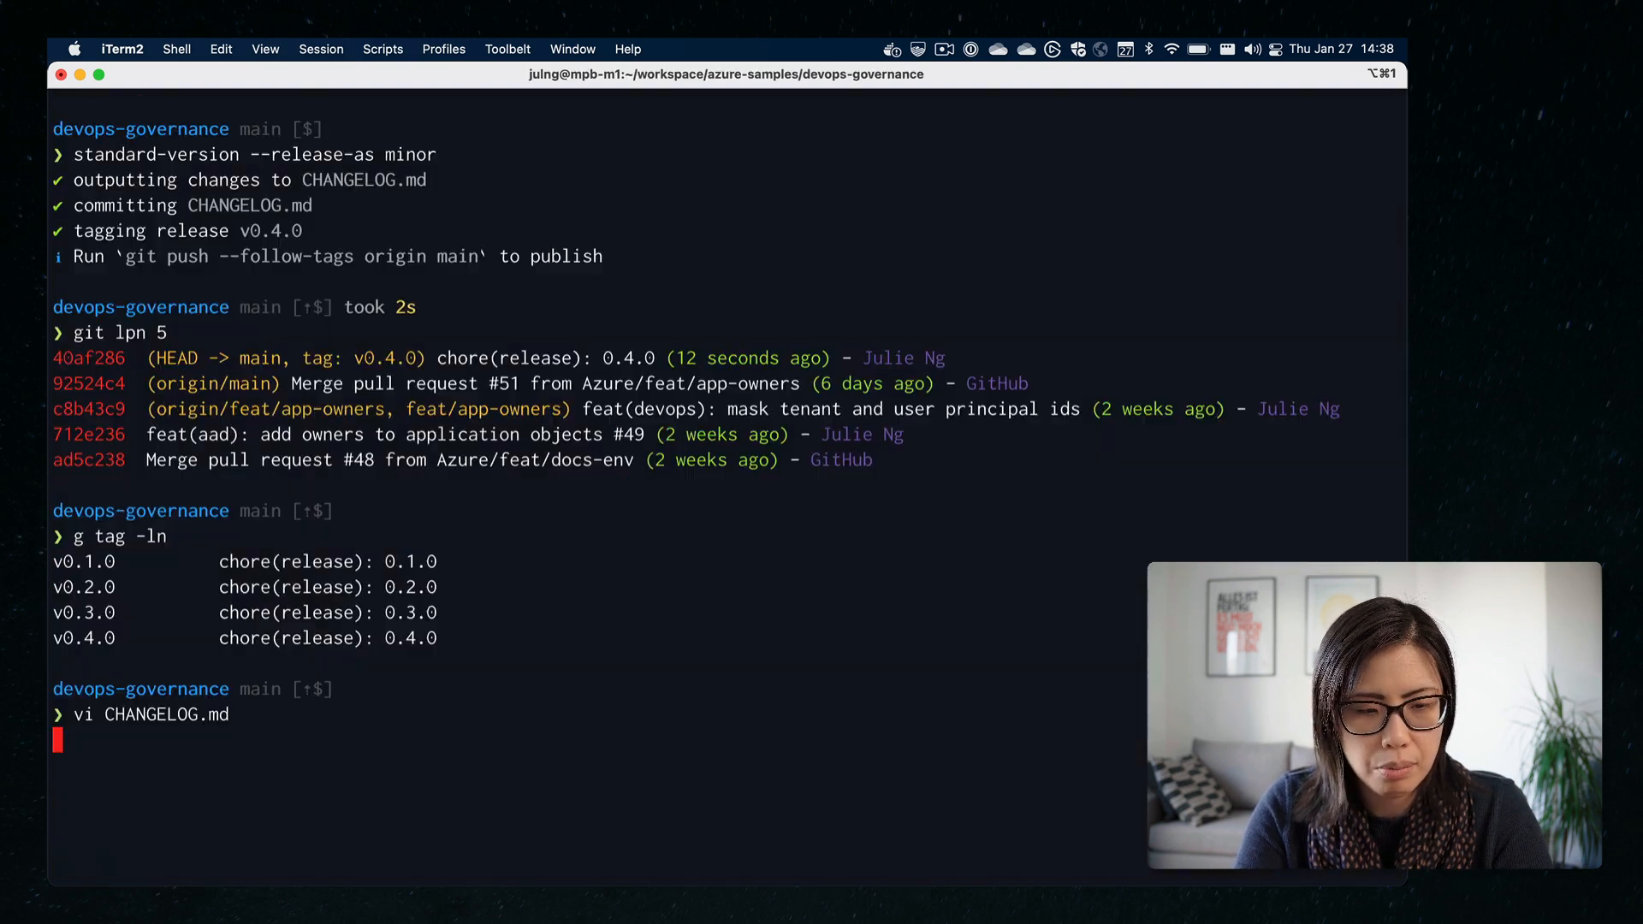
type("g lpn 10")
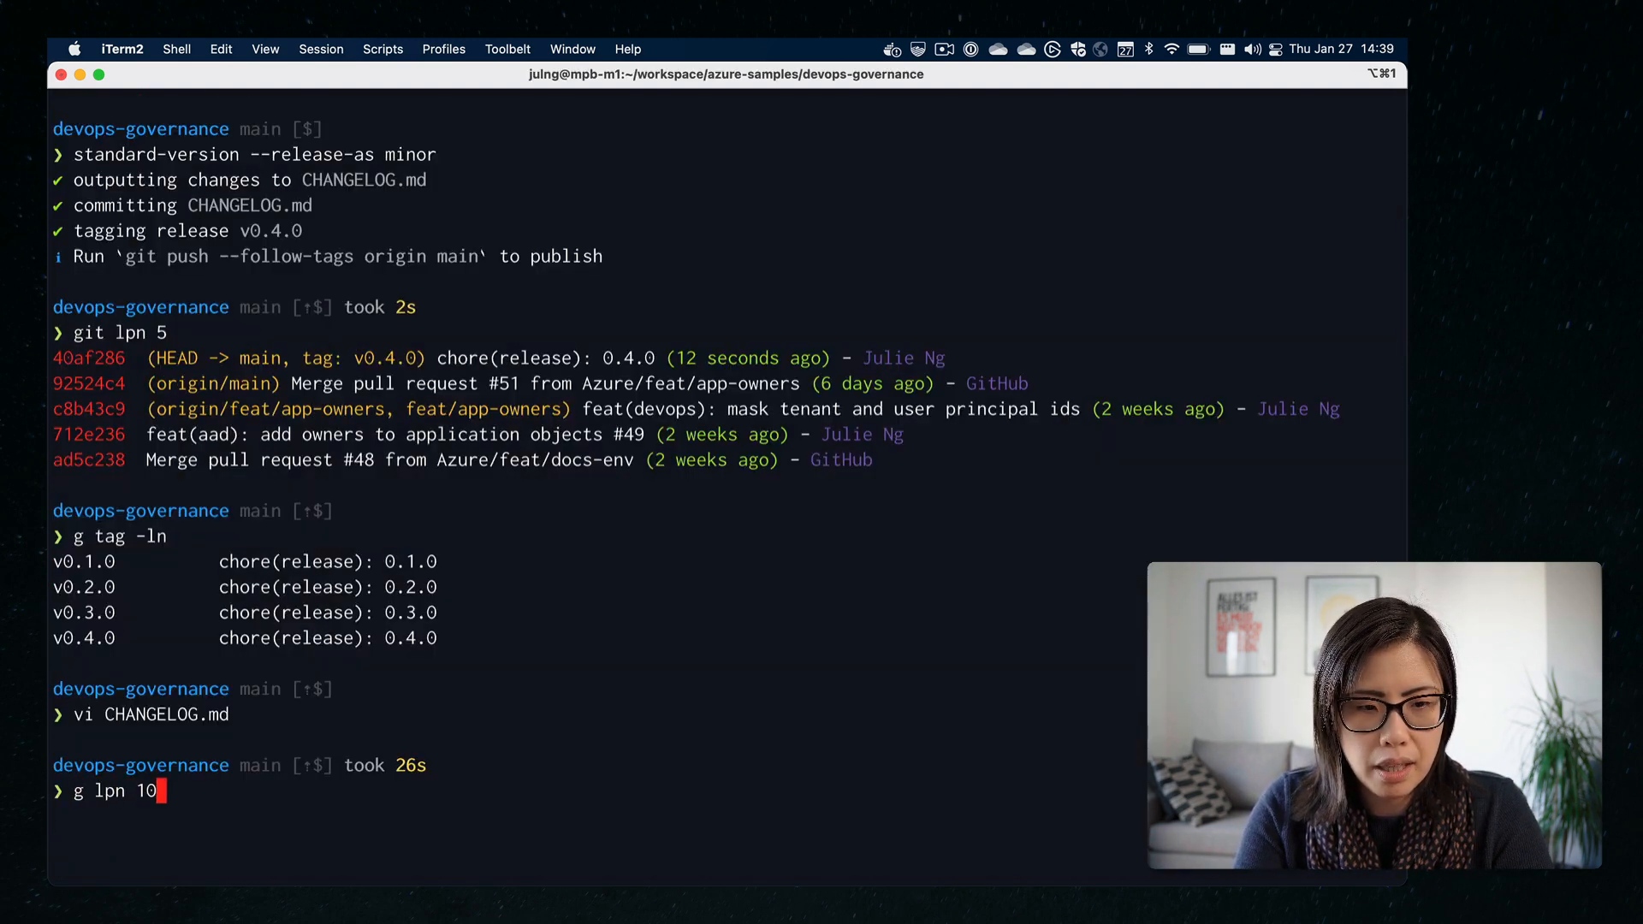
key("Return")
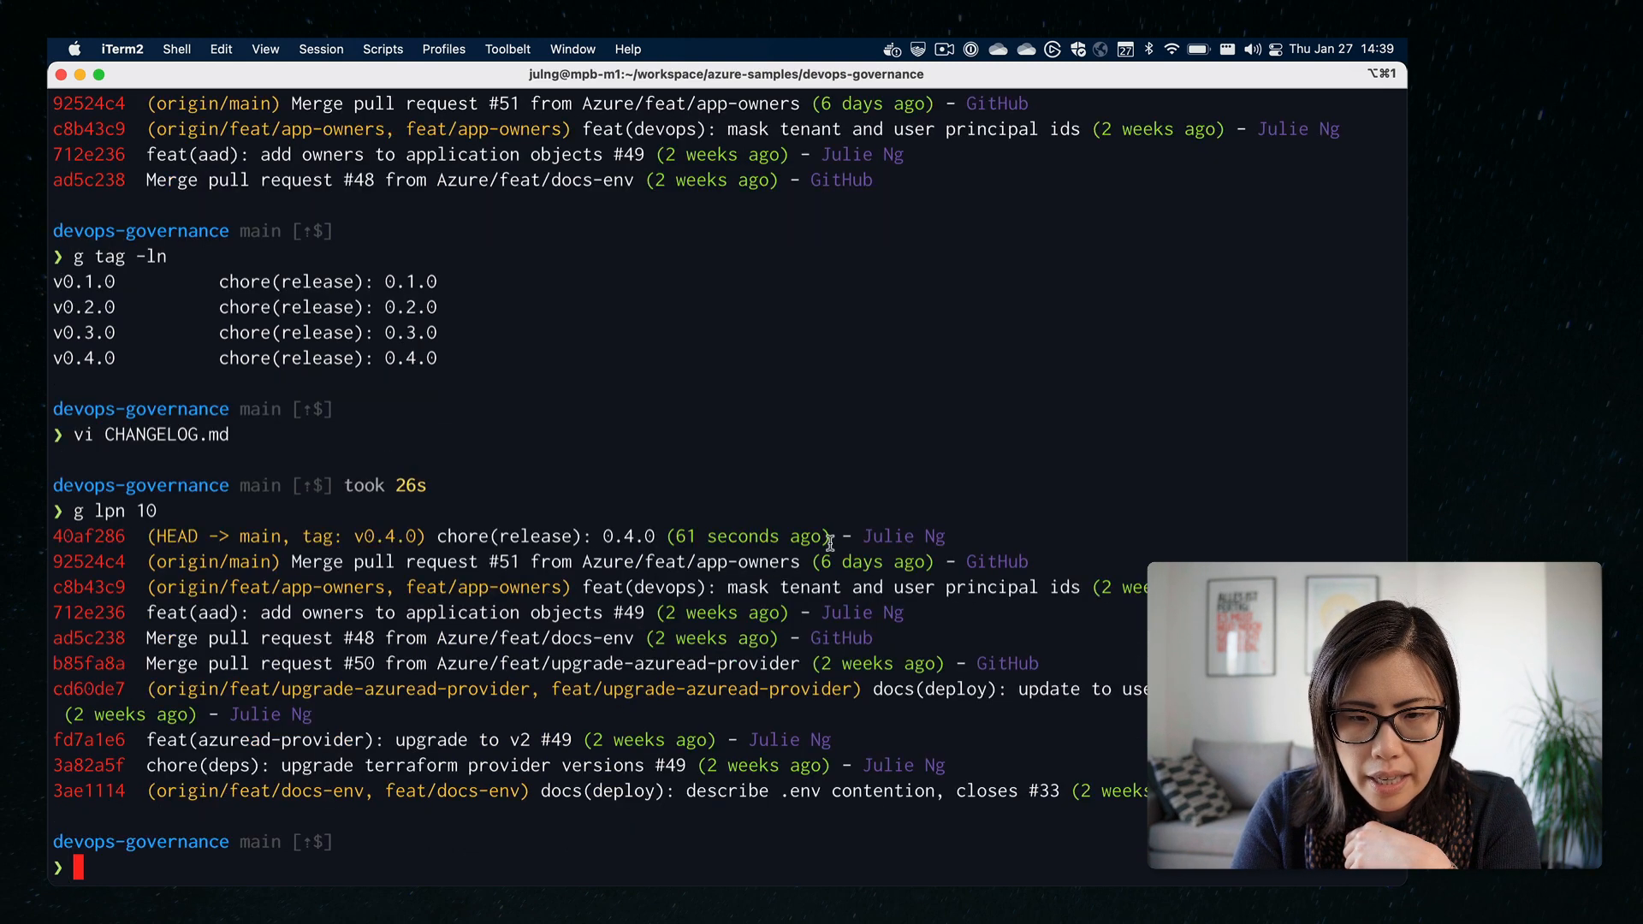
- Point out issue #49 in the aad commit and origin/main one commit behind v0.4.0
left_click_drag(646, 613, 618, 613)
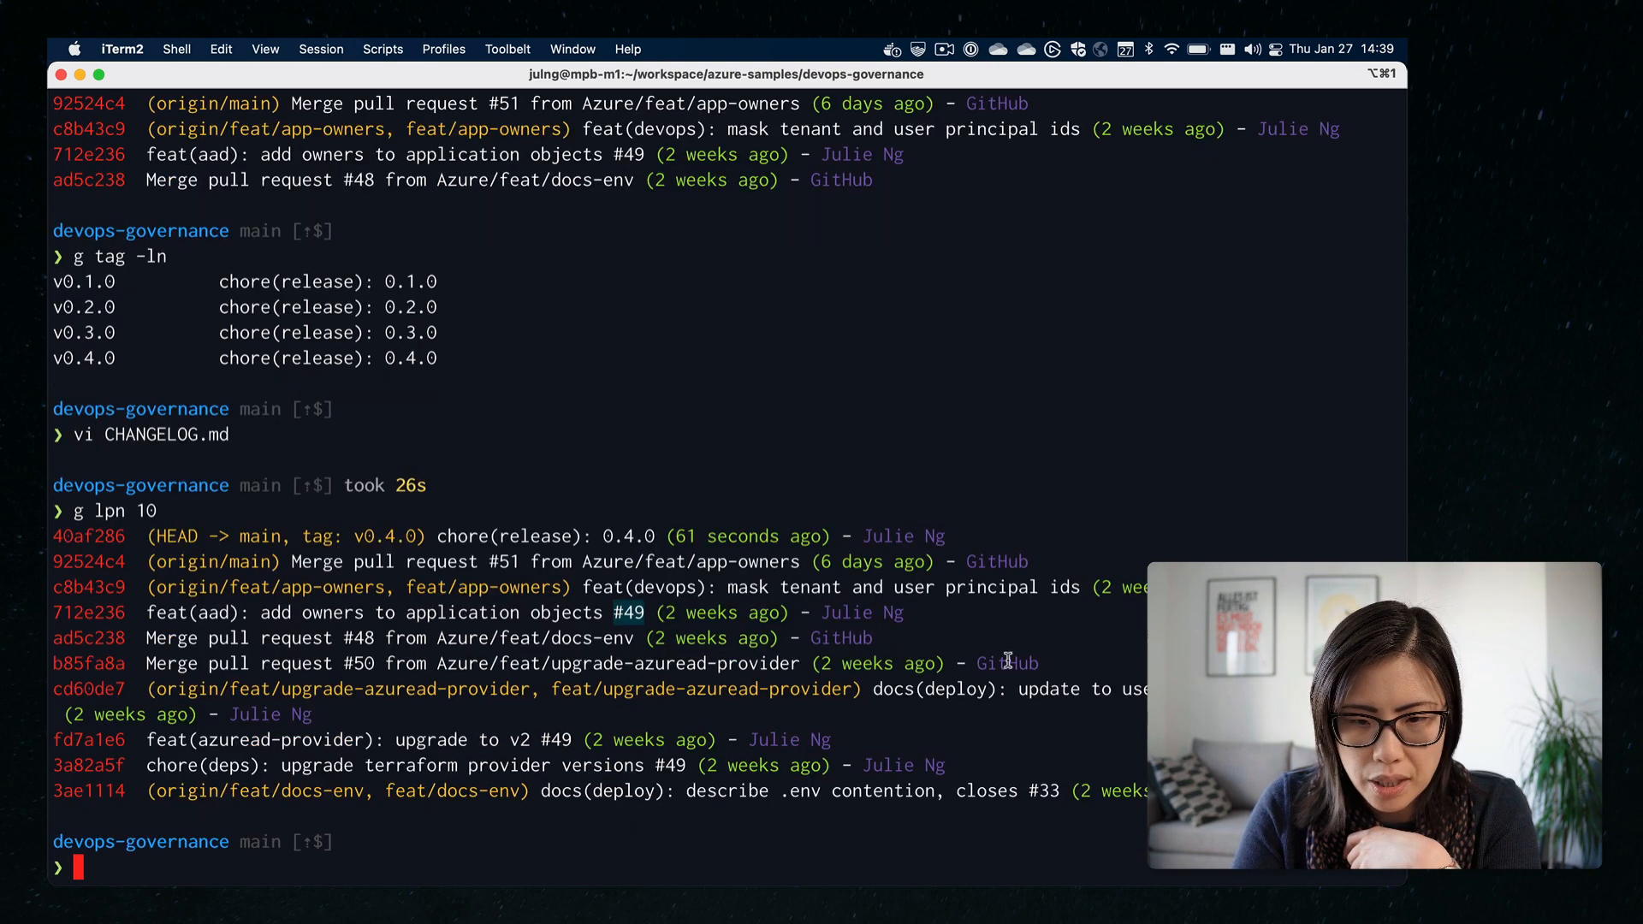
left_click(629, 613)
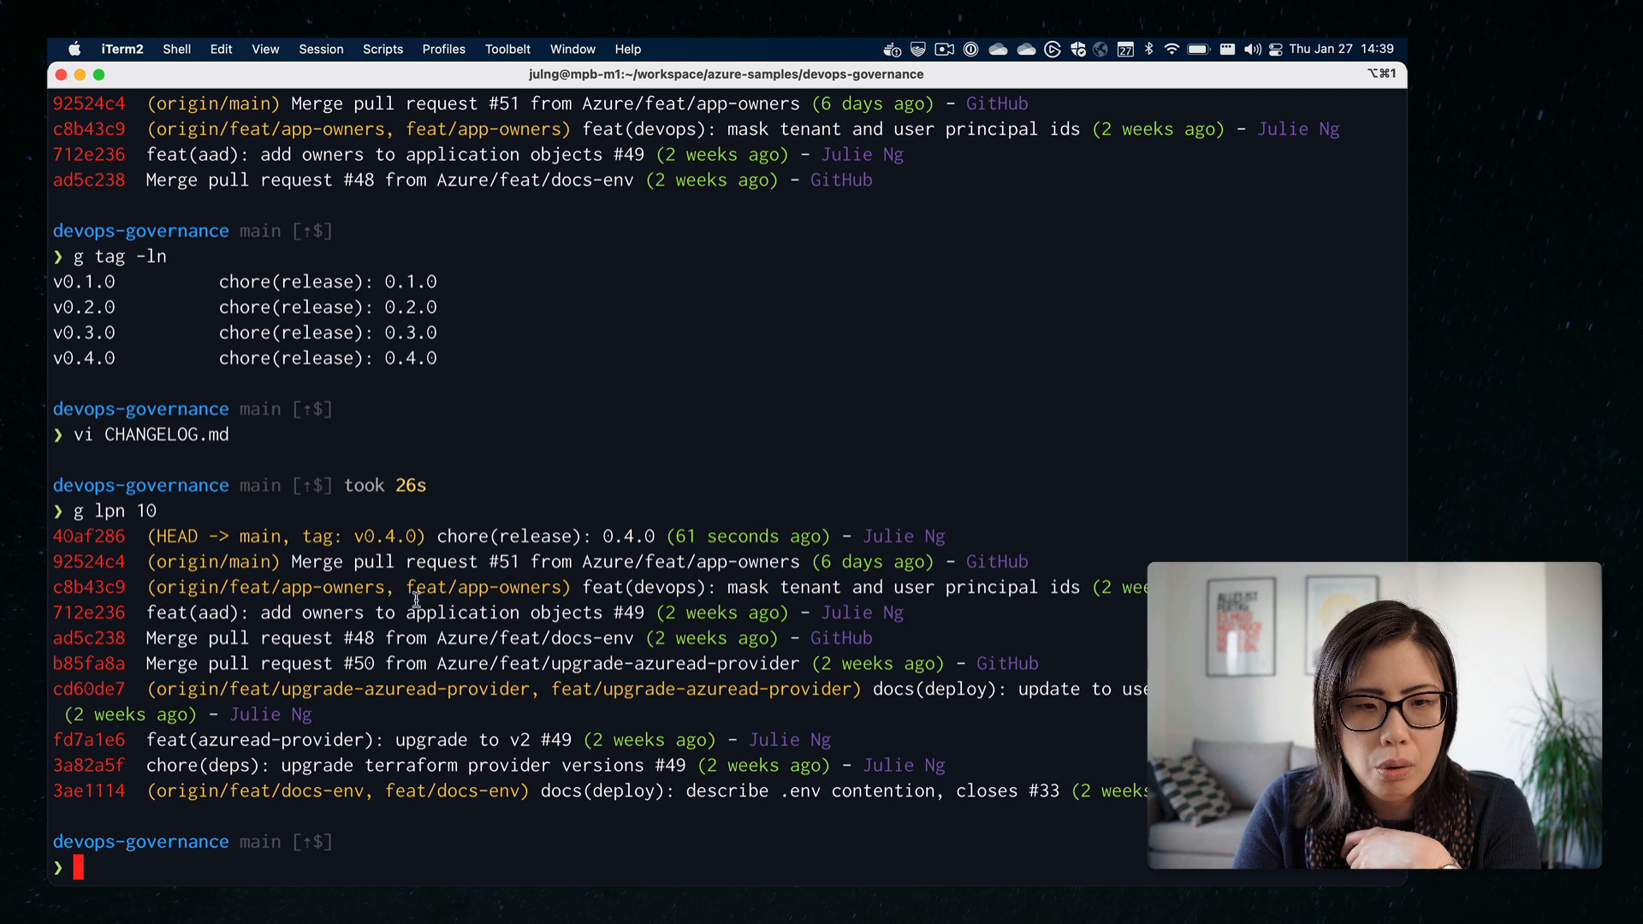
double_click(208, 562)
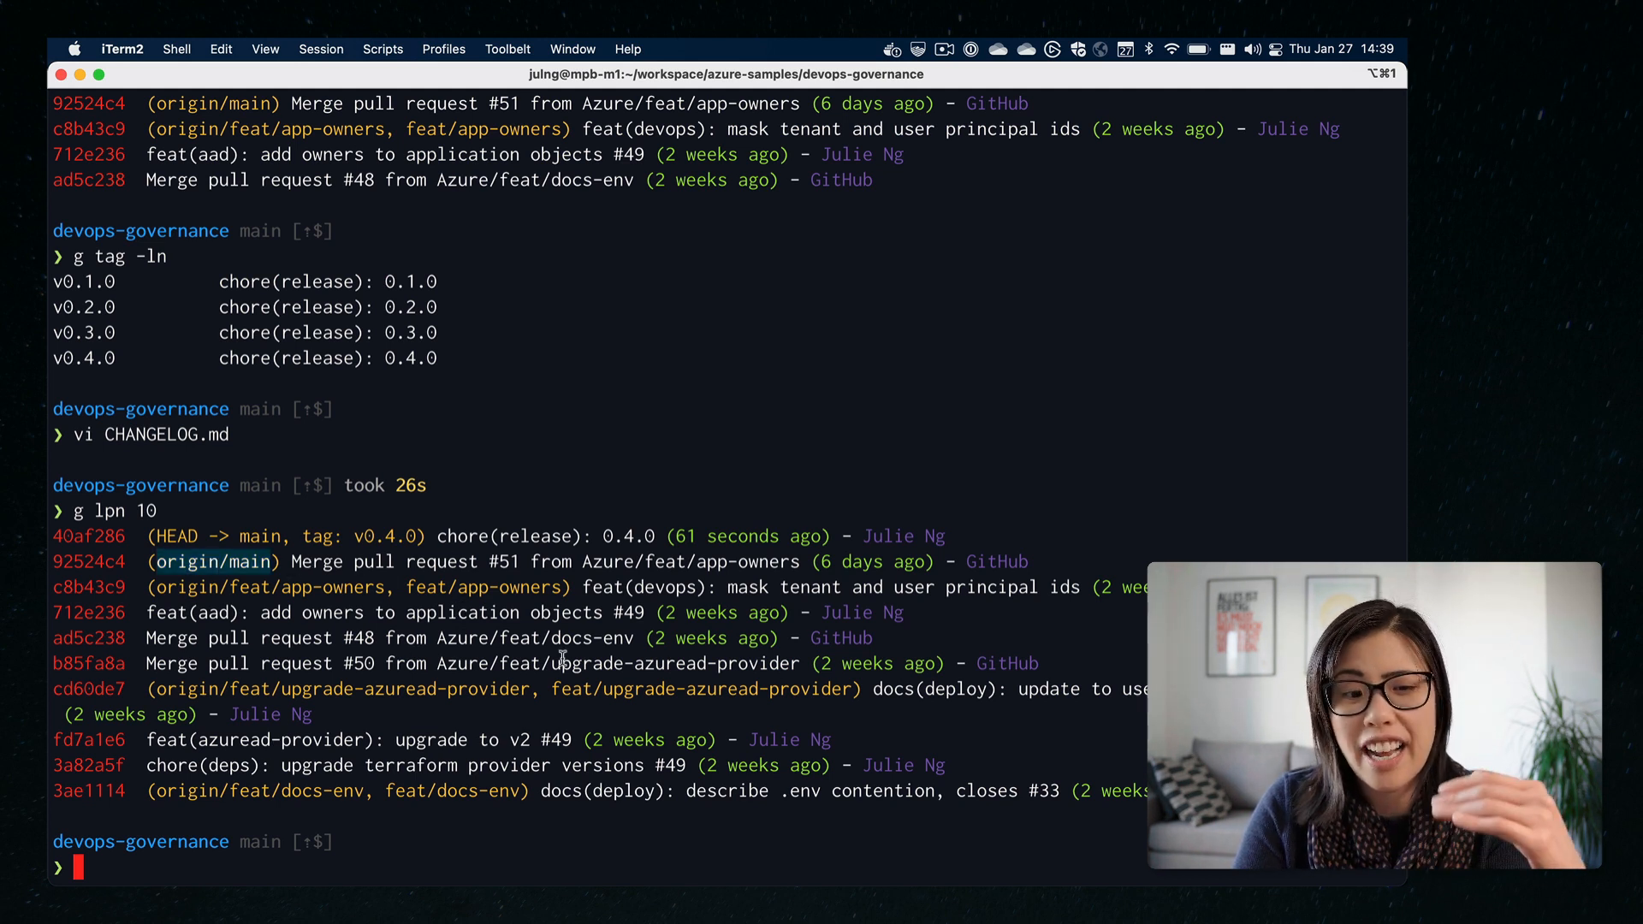
type("g")
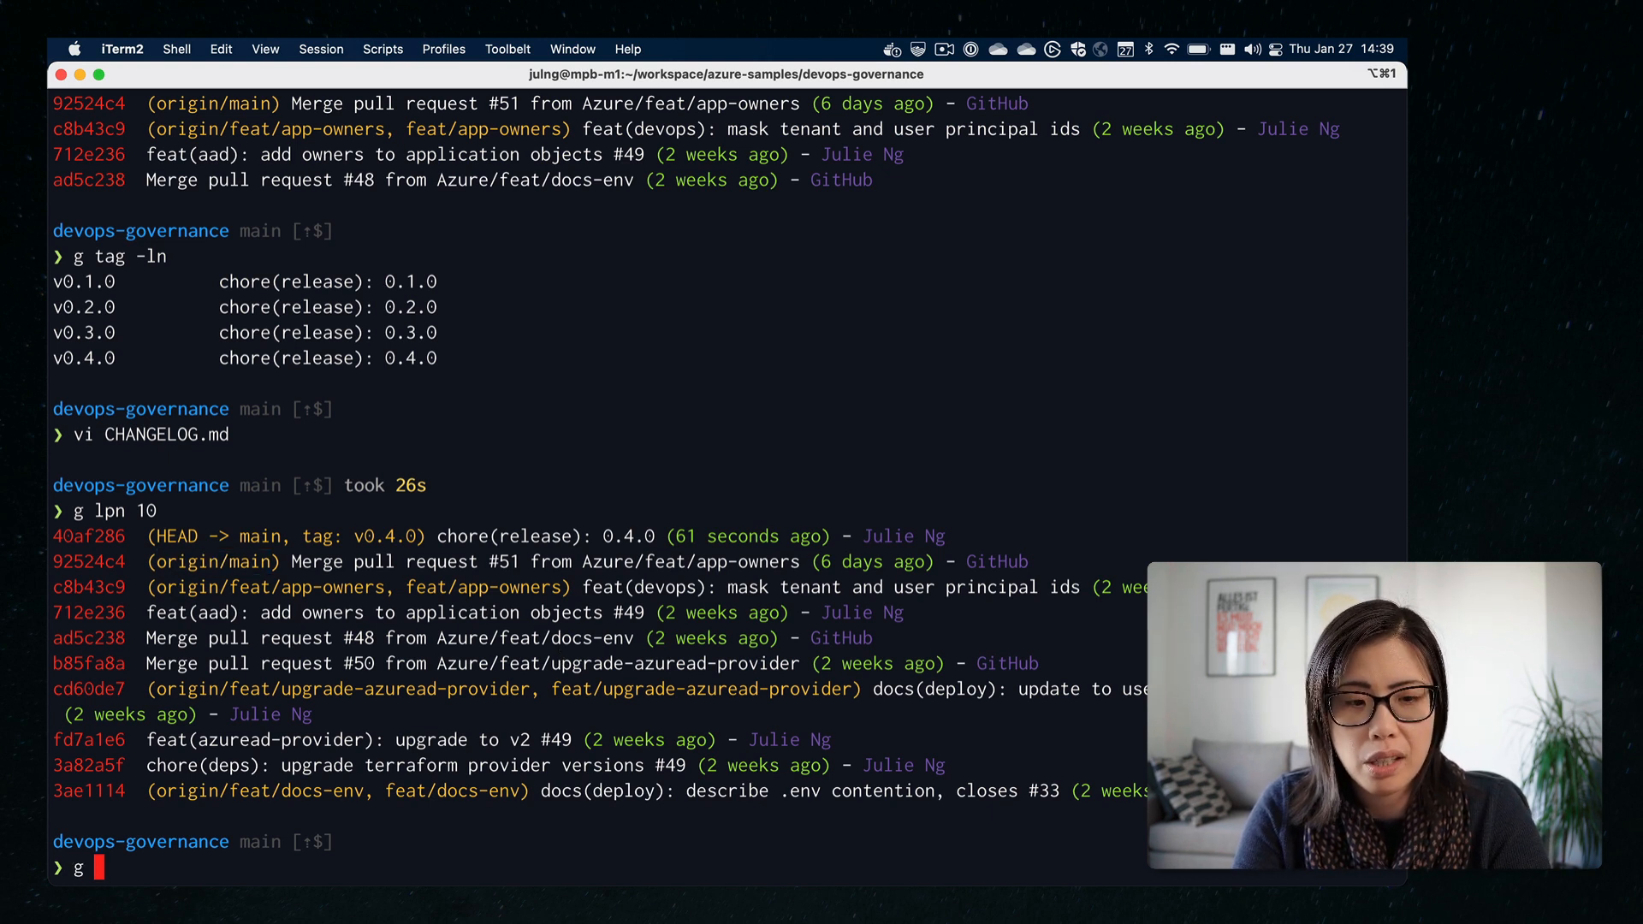
key("BackSpace")
key("BackSpace")
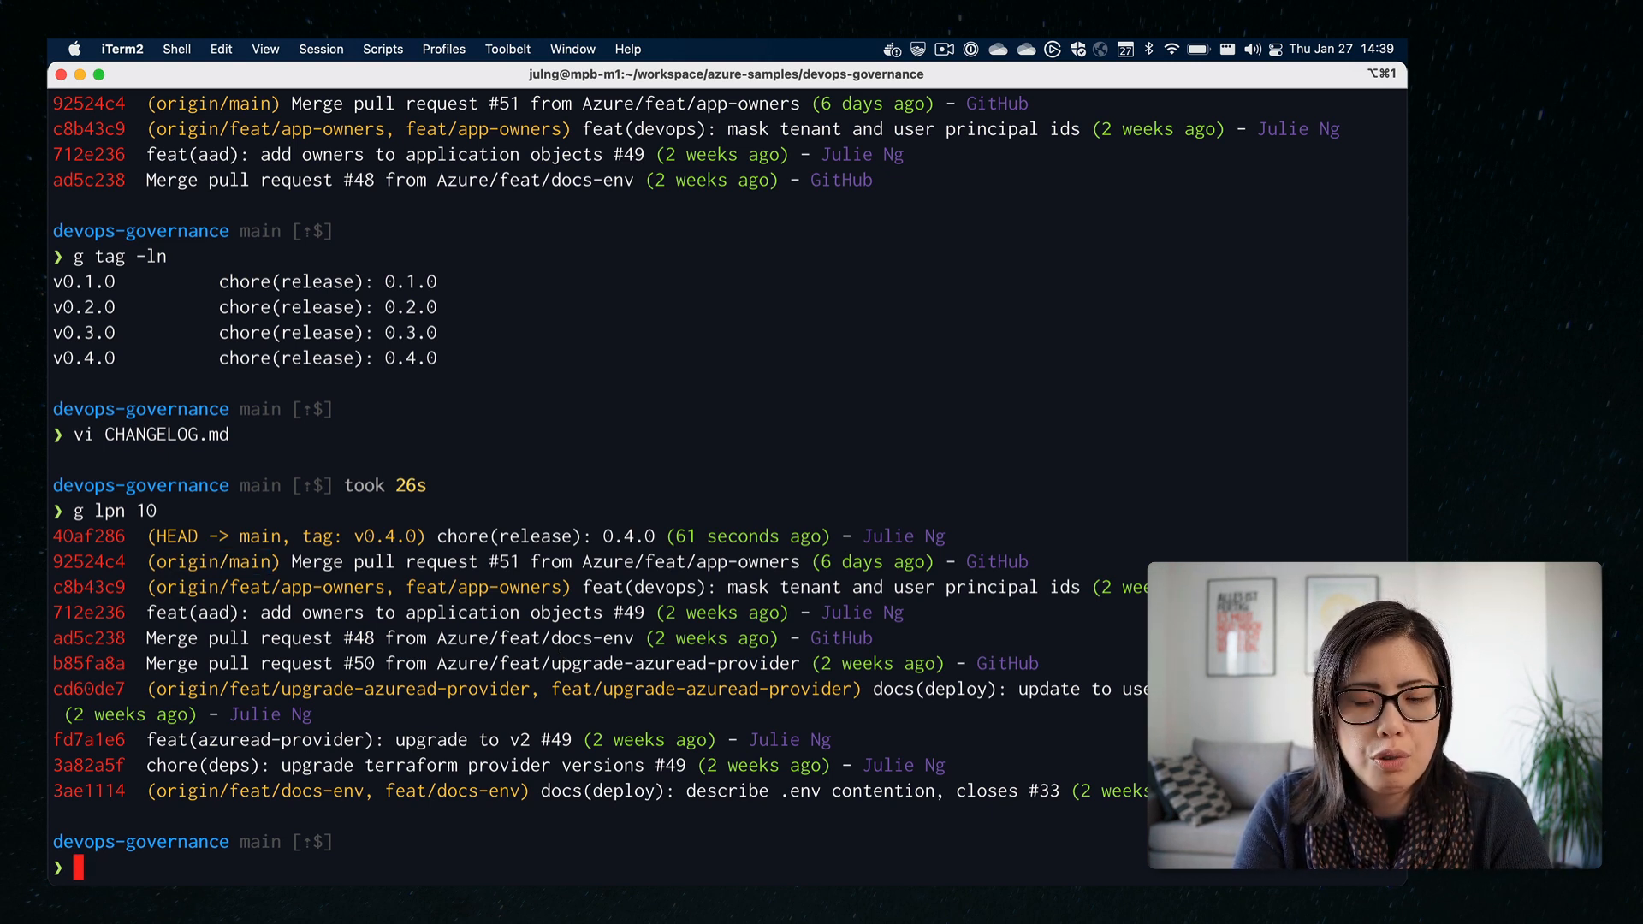
type("git push --follow-tags origin ma")
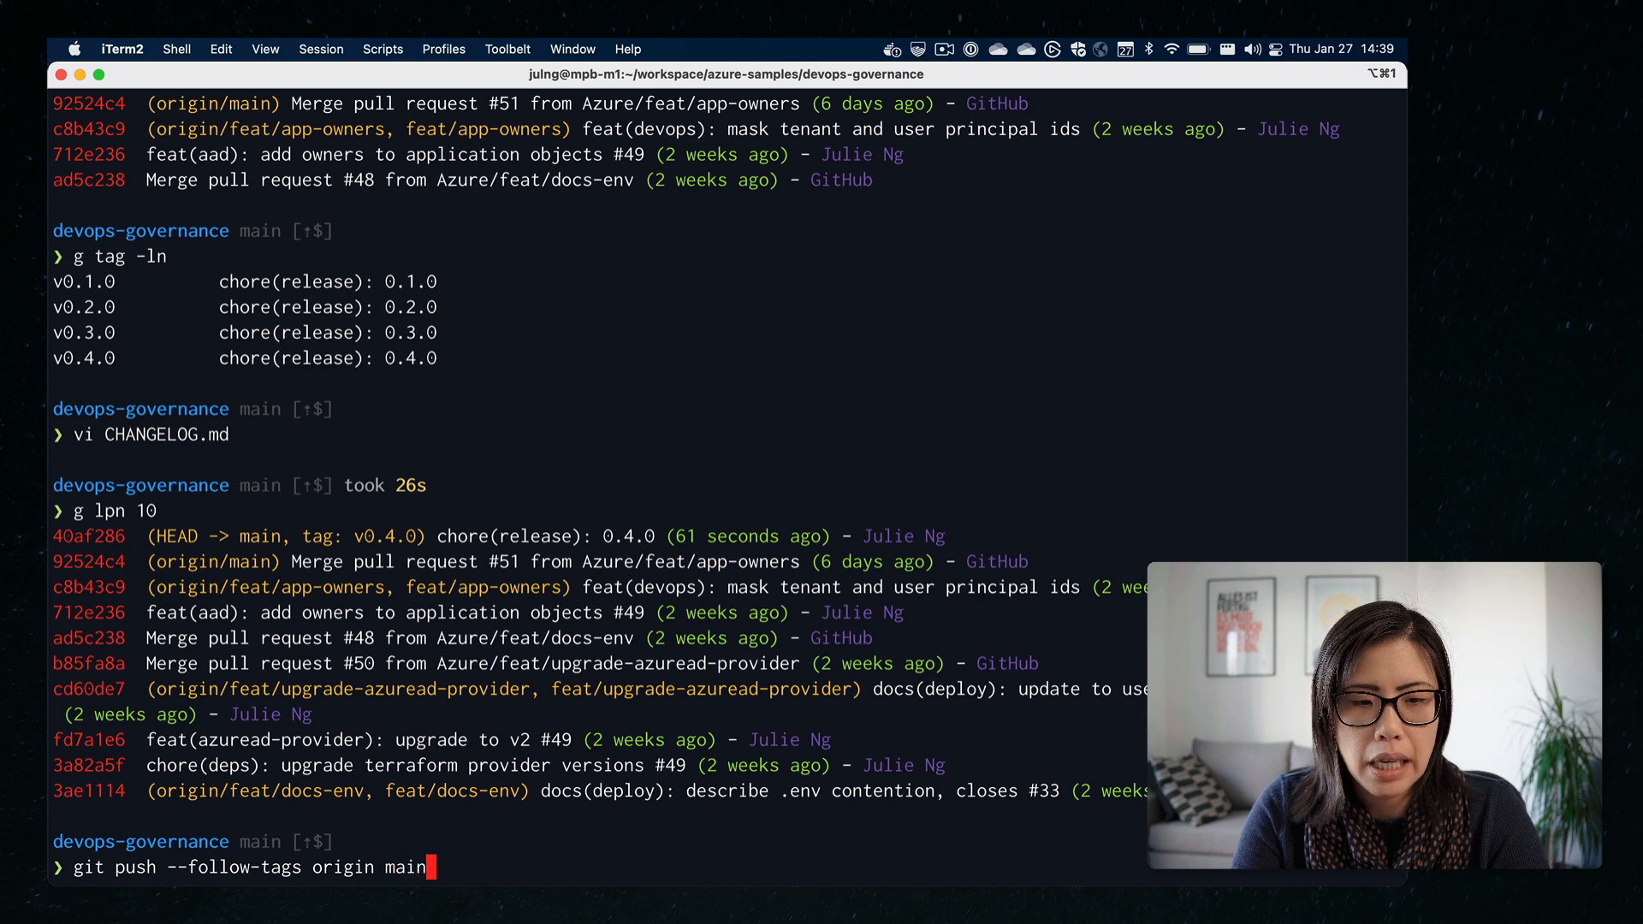
type("in")
- Push main with the v0.4.0 tag to GitHub, unlocking the smart card with its PIN
key("Return")
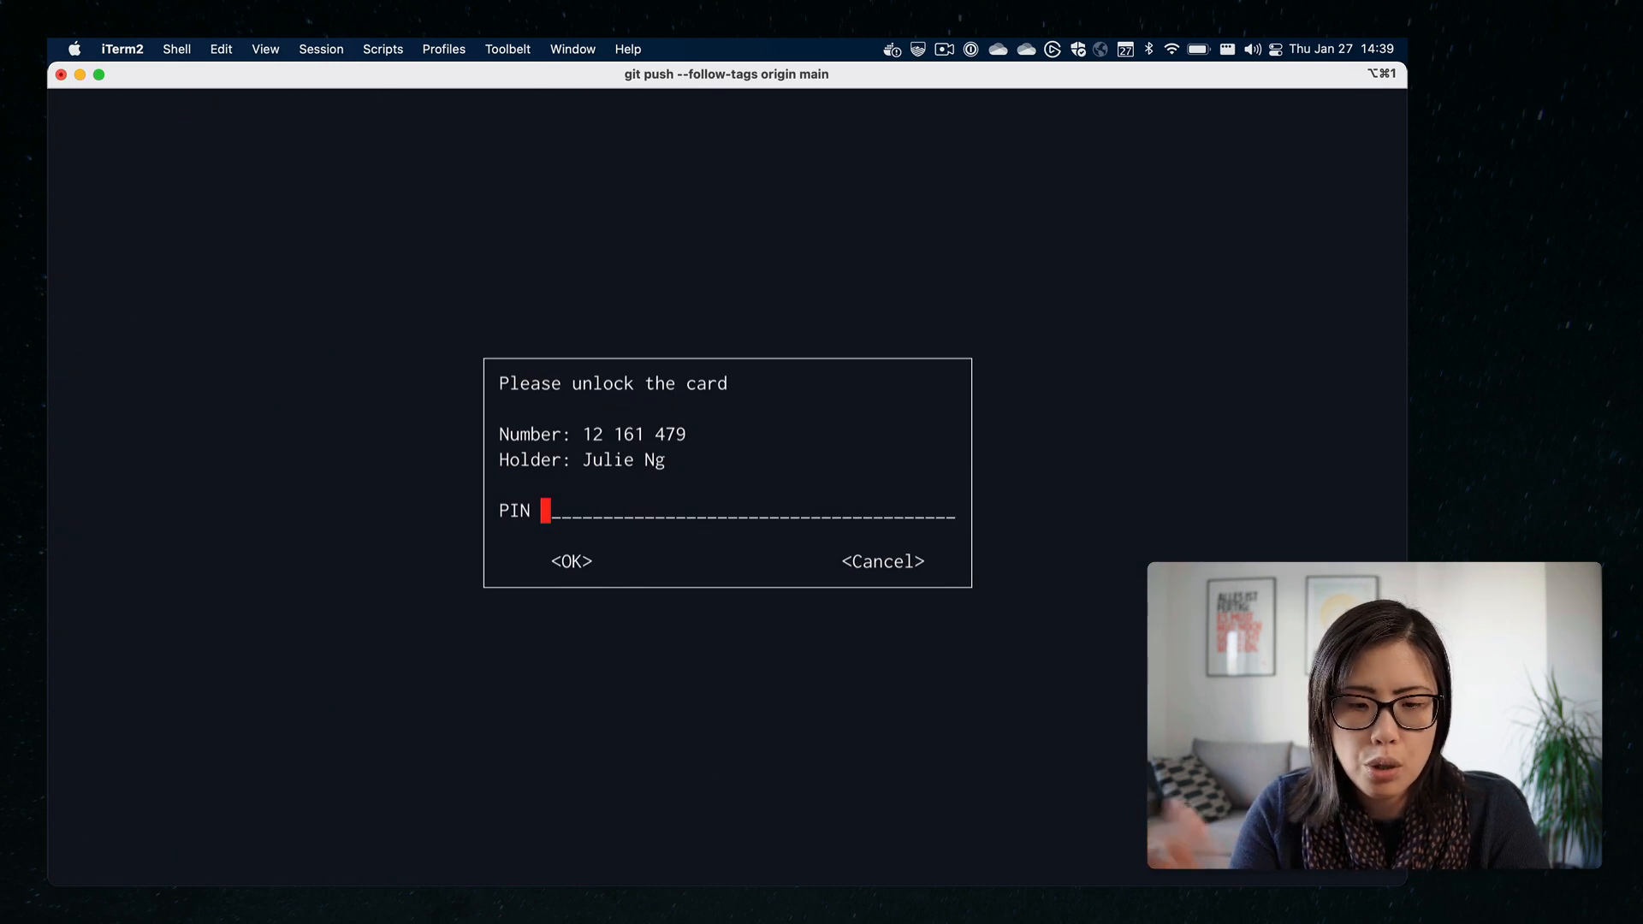
type("****")
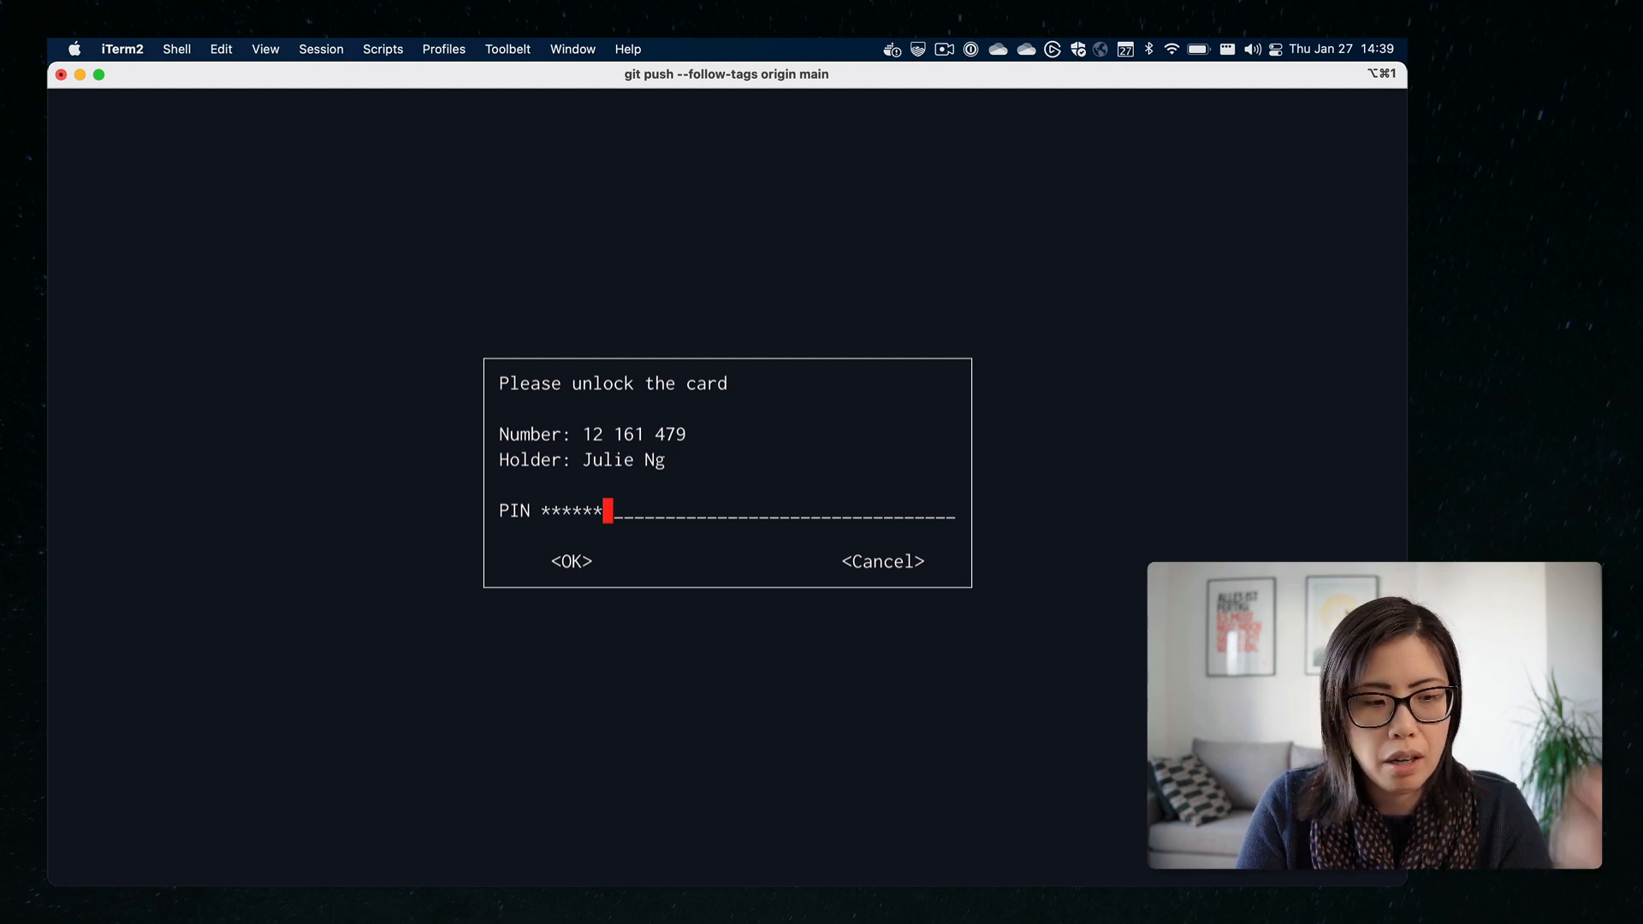
key("Return")
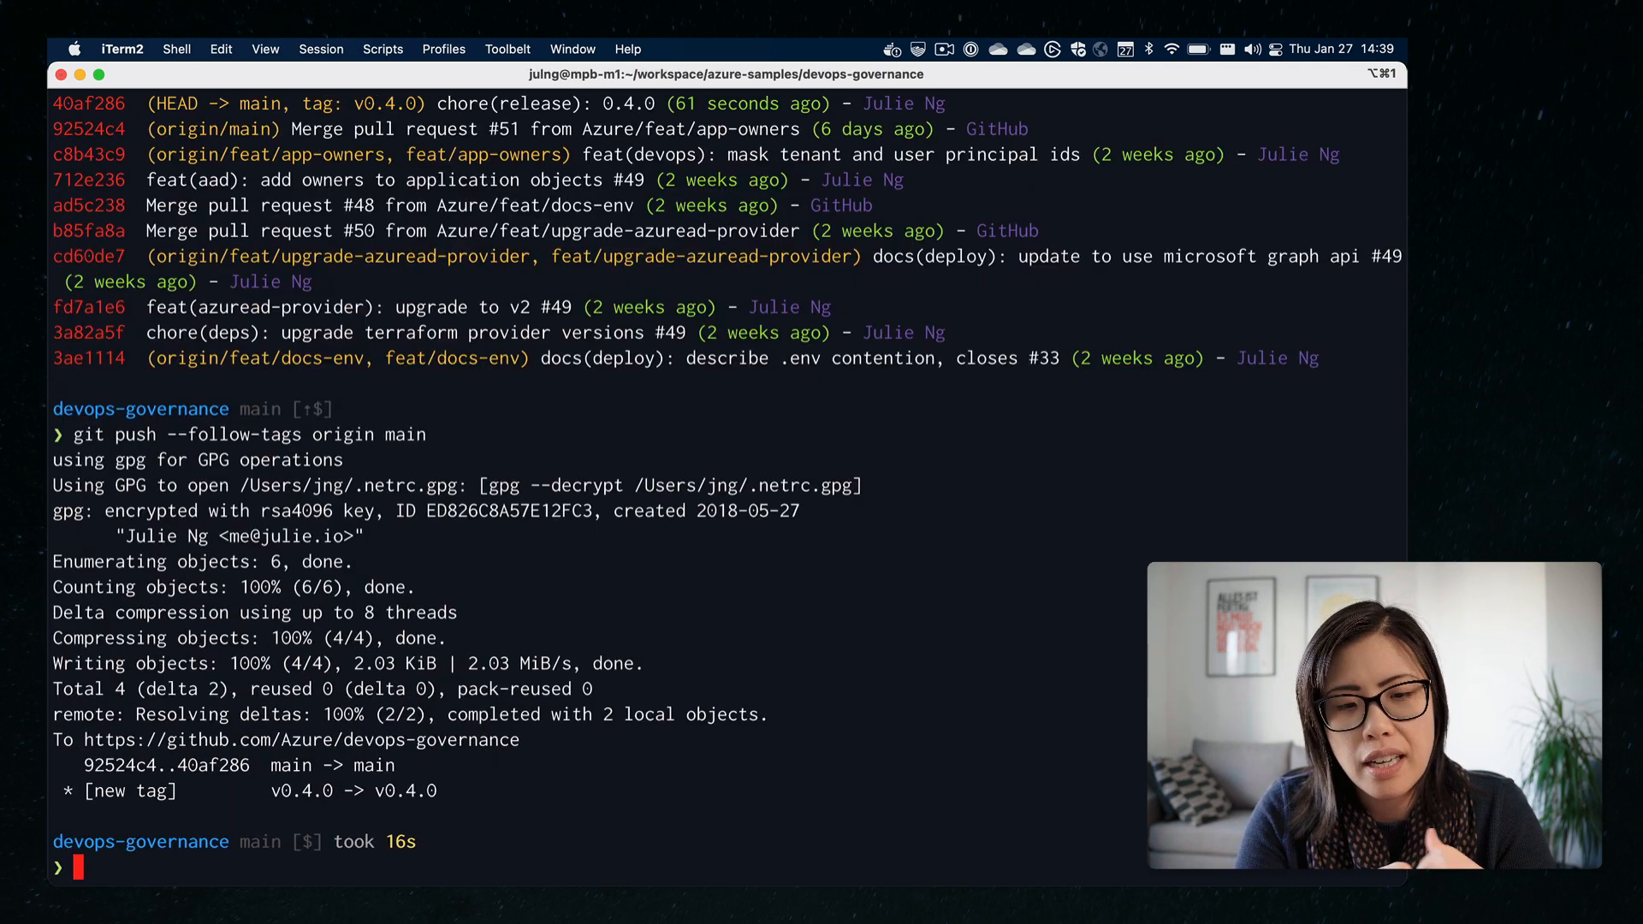
- Show the pushed CHANGELOG.md in the devops-governance repo and peek at linked issue #49
key("super+Tab")
key("super+Tab")
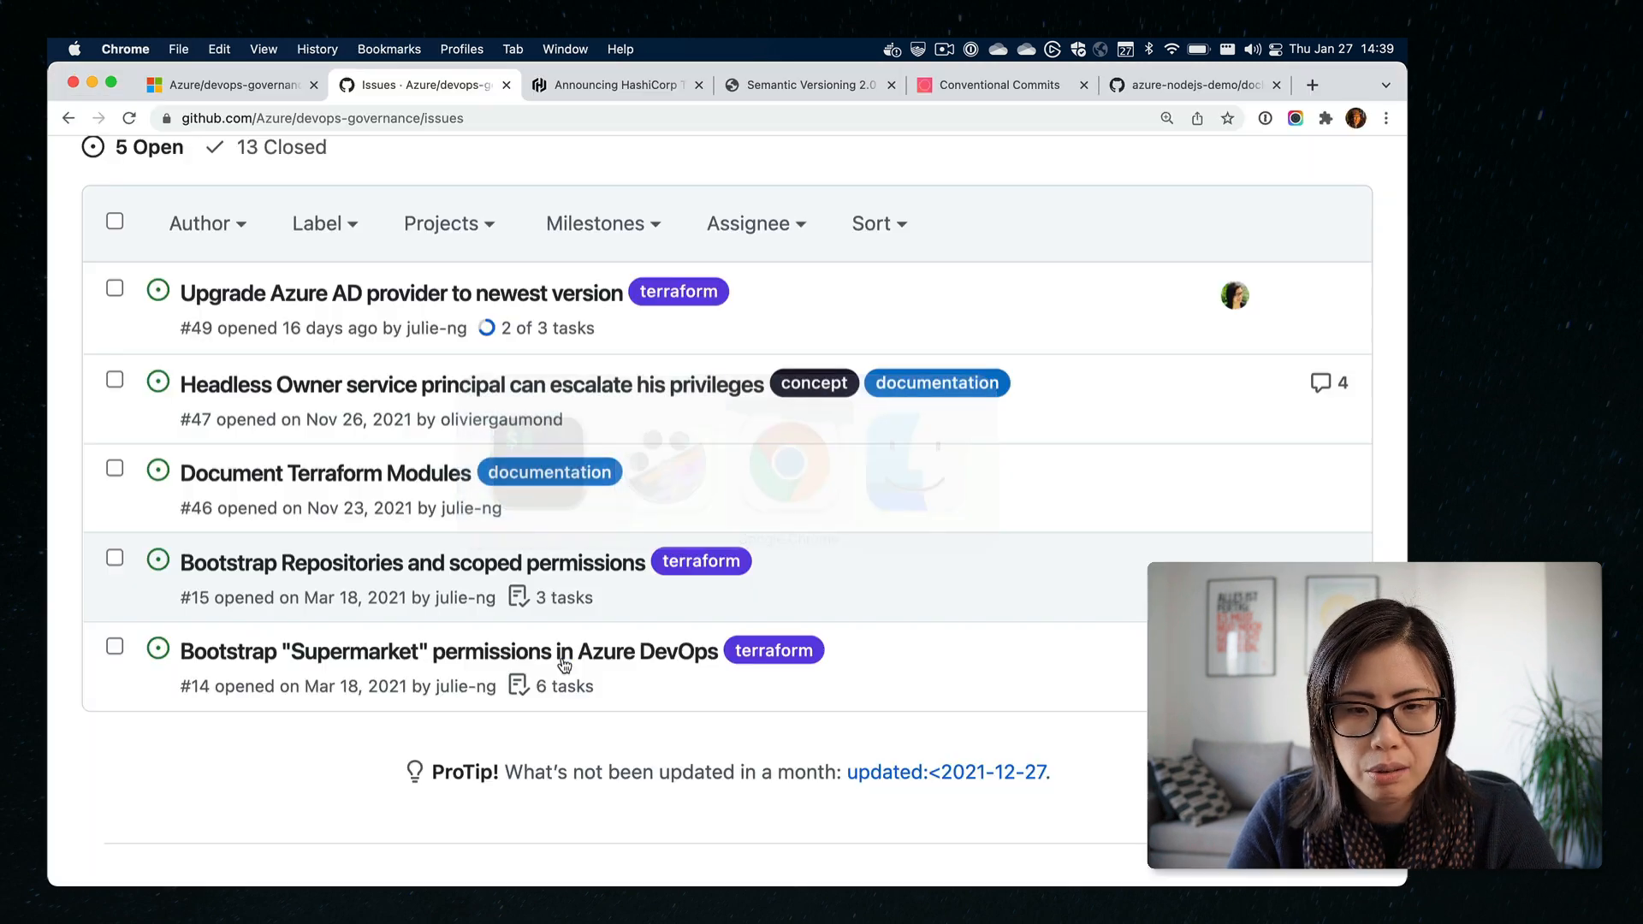
scroll(962, 557, "up", 5)
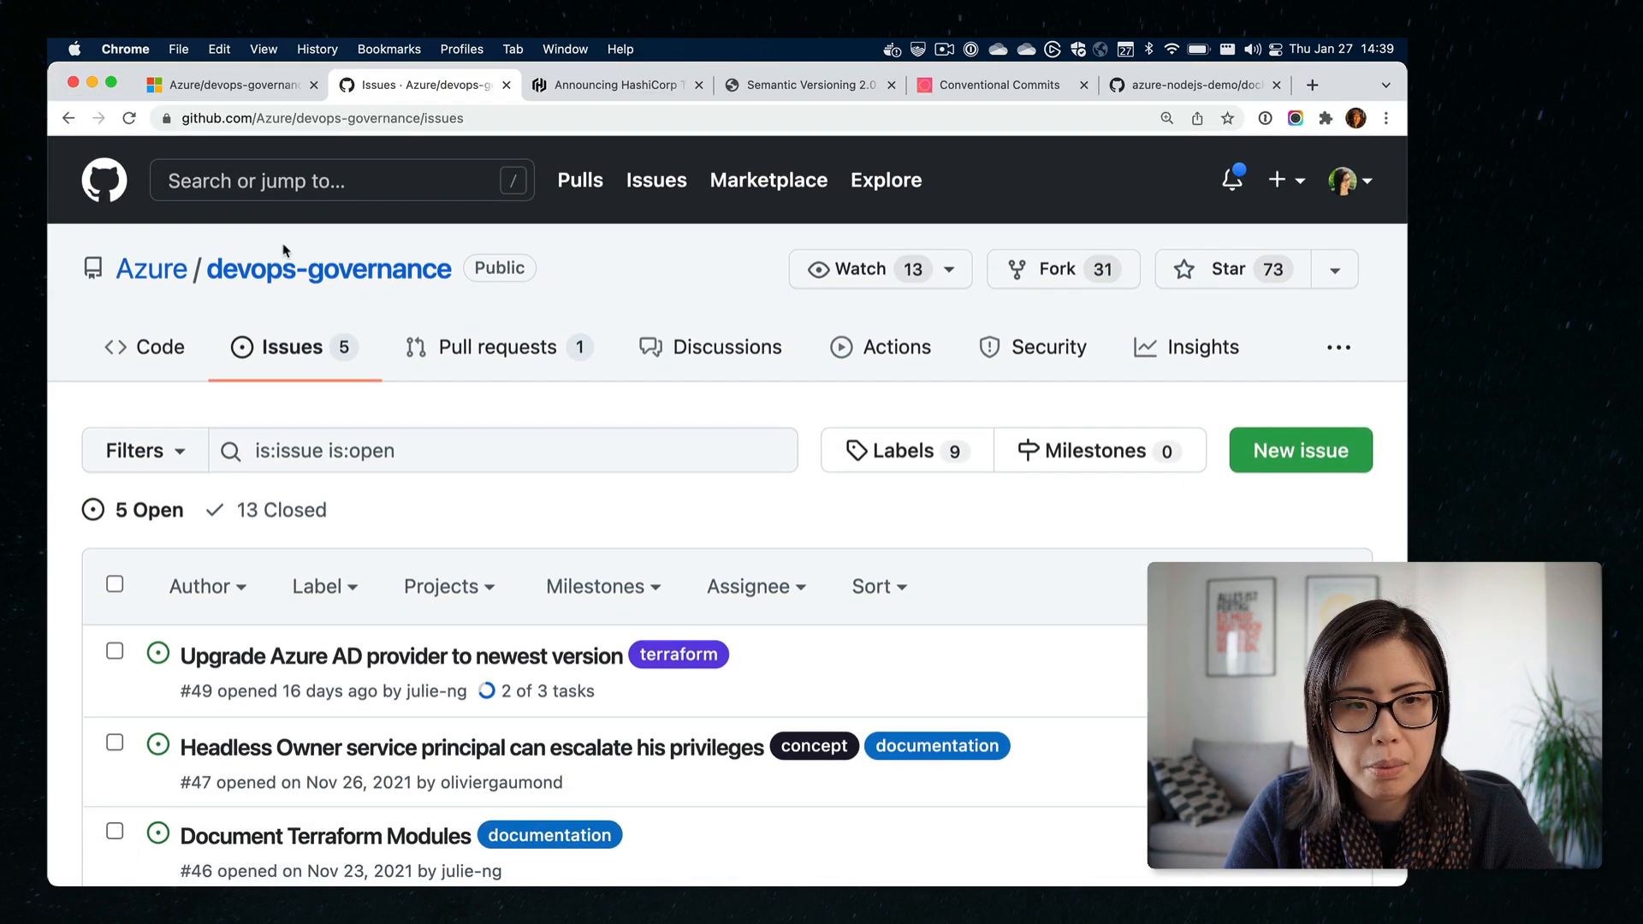
left_click(274, 276)
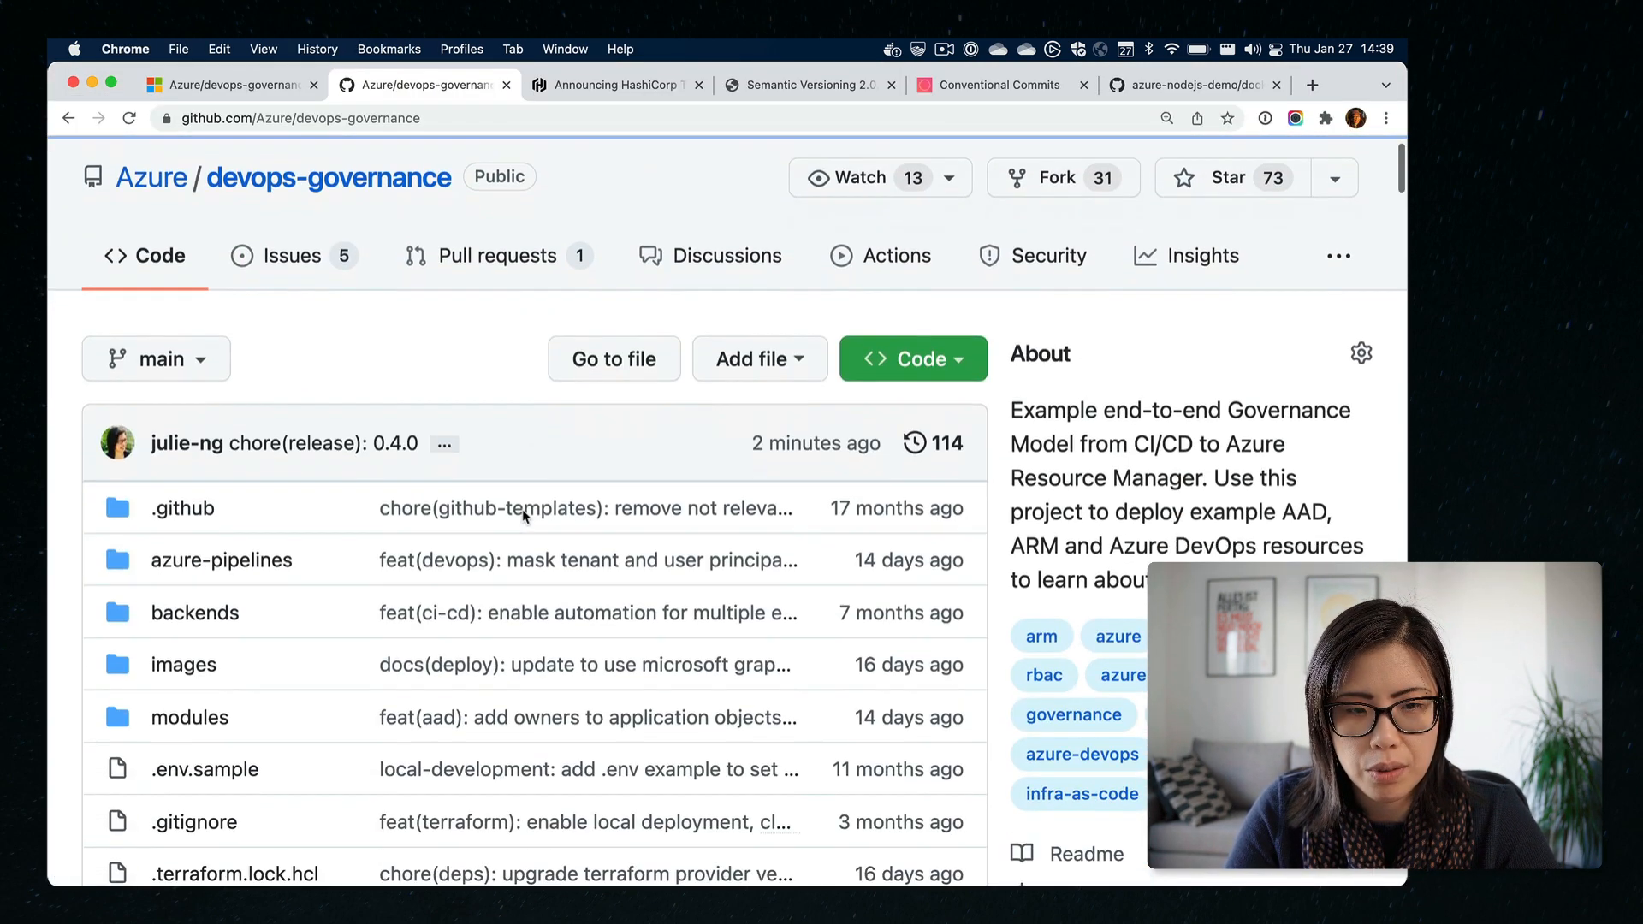
scroll(350, 475, "down", 3)
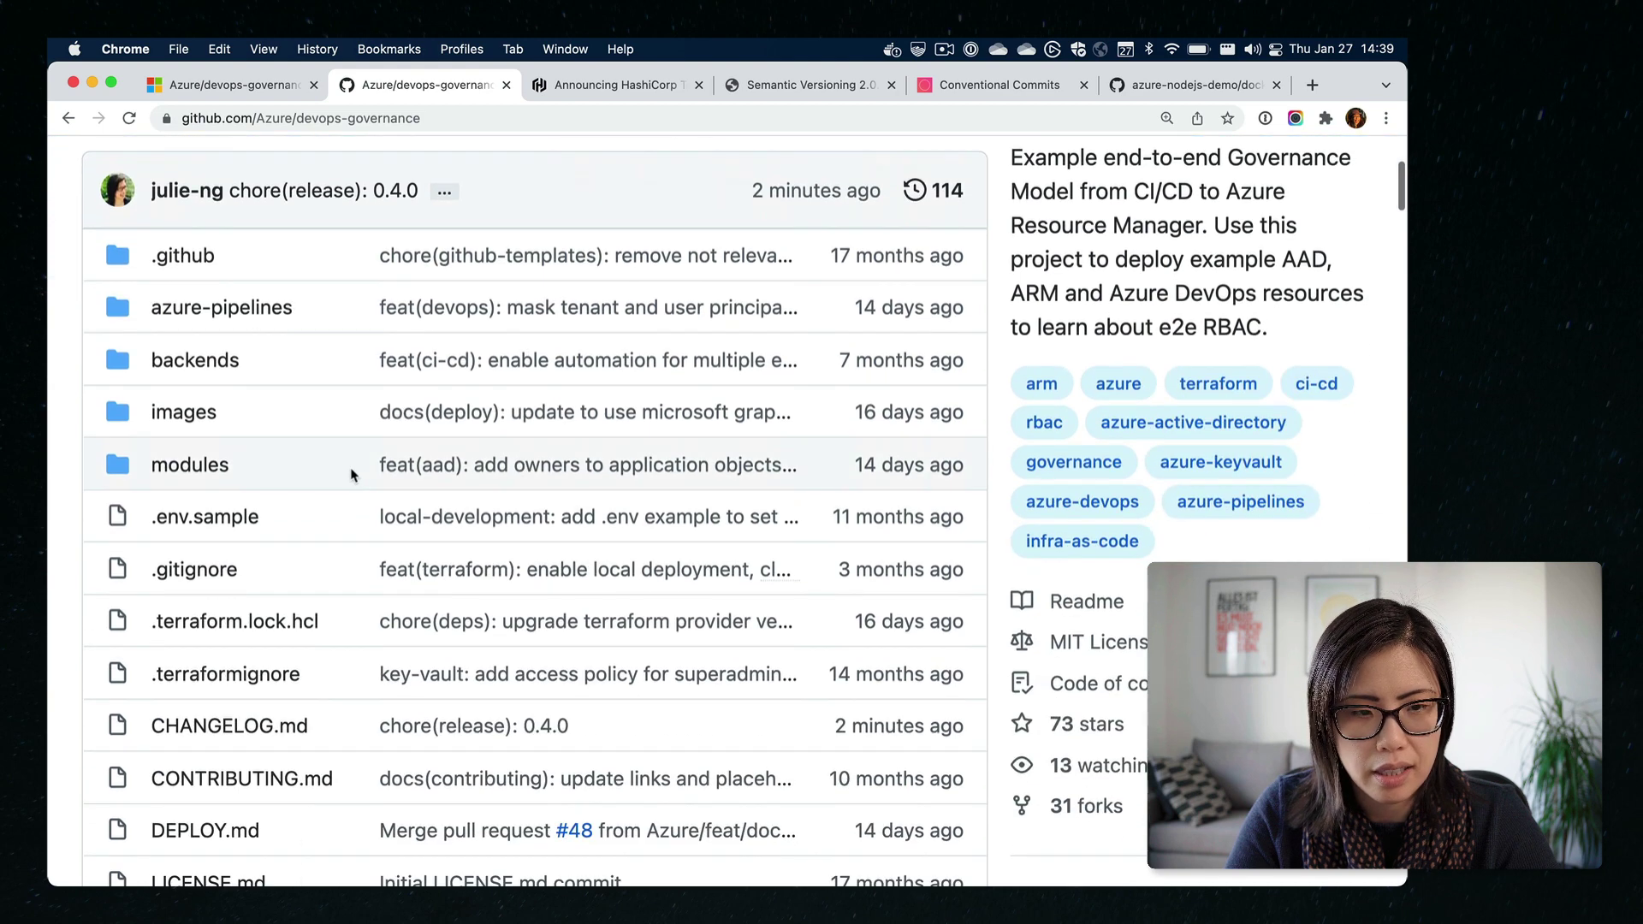
left_click(217, 729)
scroll(865, 301, "down", 5)
scroll(865, 301, "down", 3)
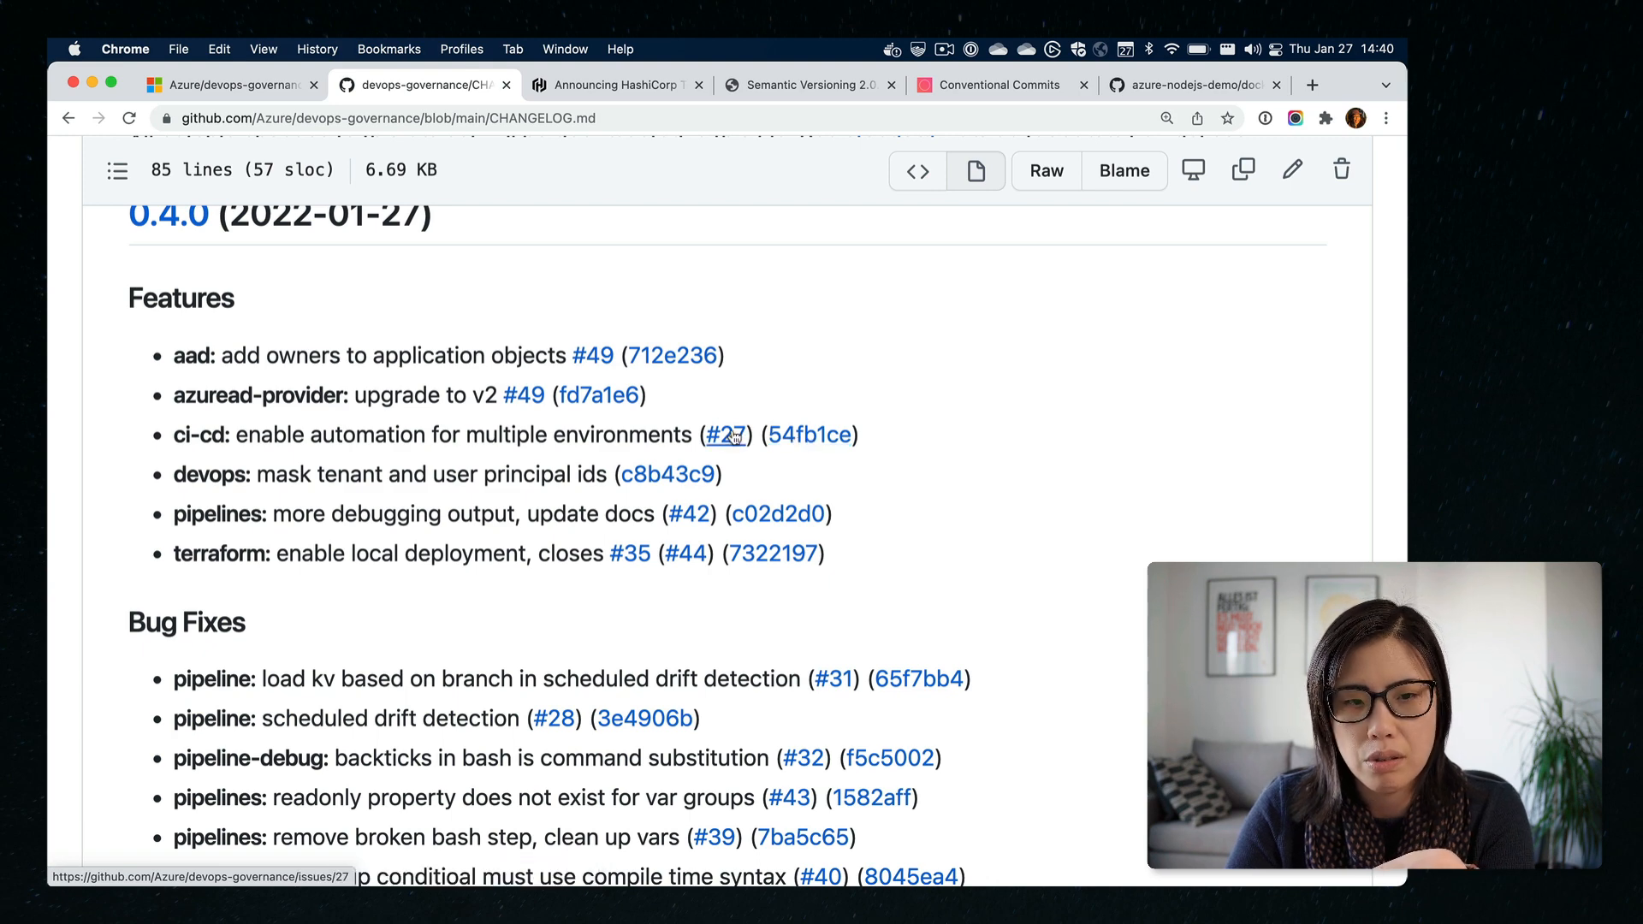
left_click(524, 397)
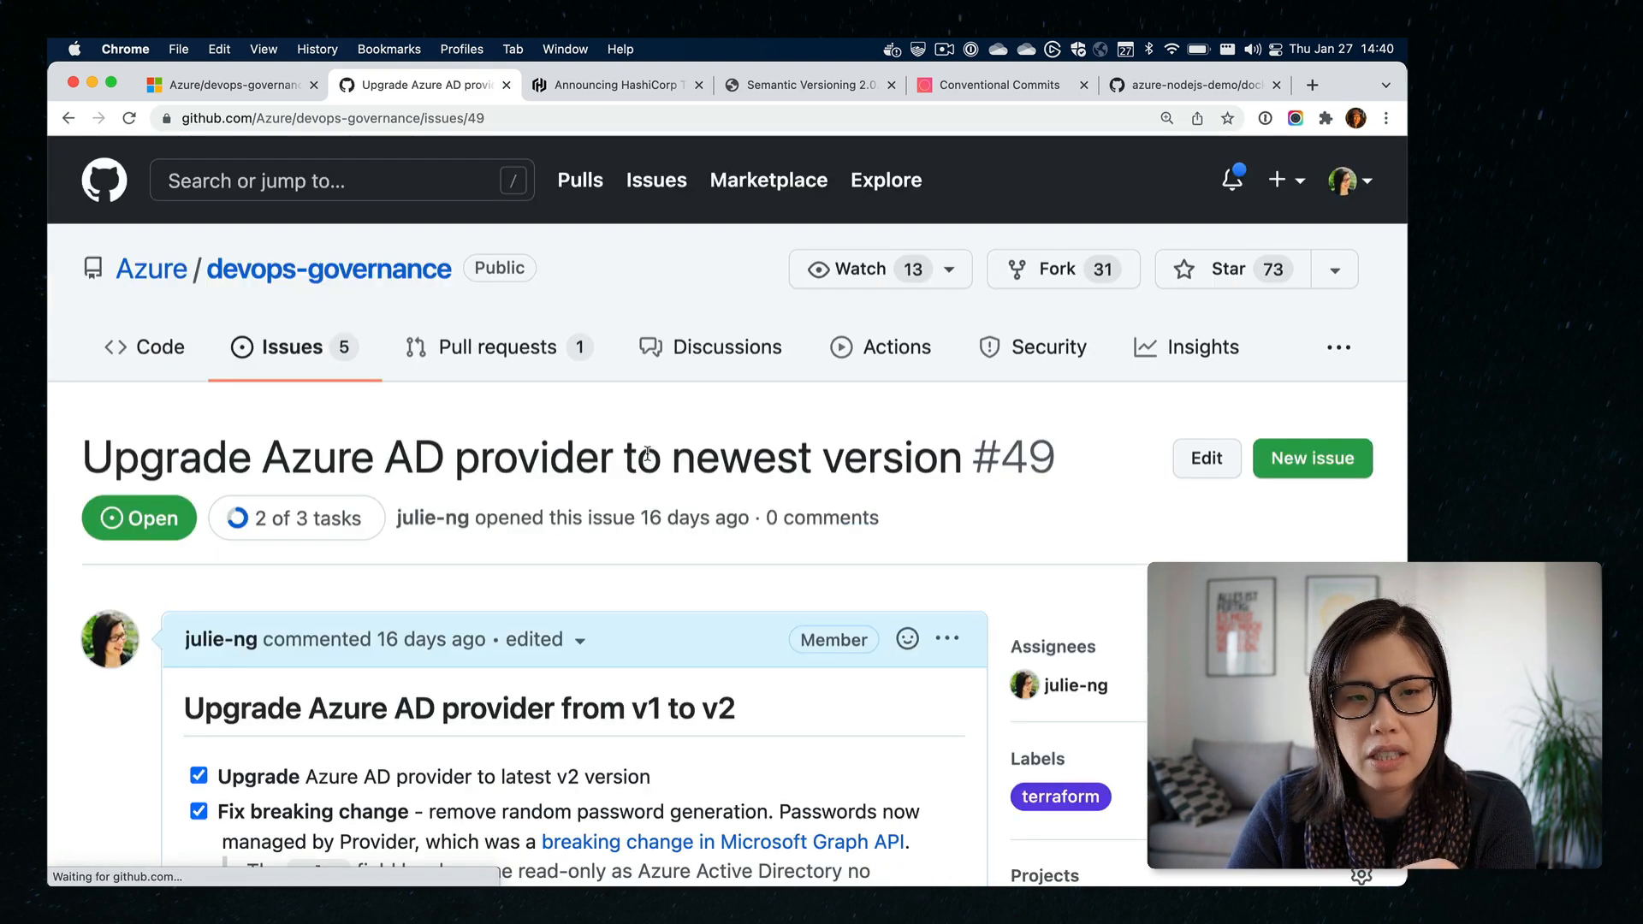
scroll(649, 452, "down", 3)
scroll(648, 453, "down", 2)
scroll(647, 454, "down", 1)
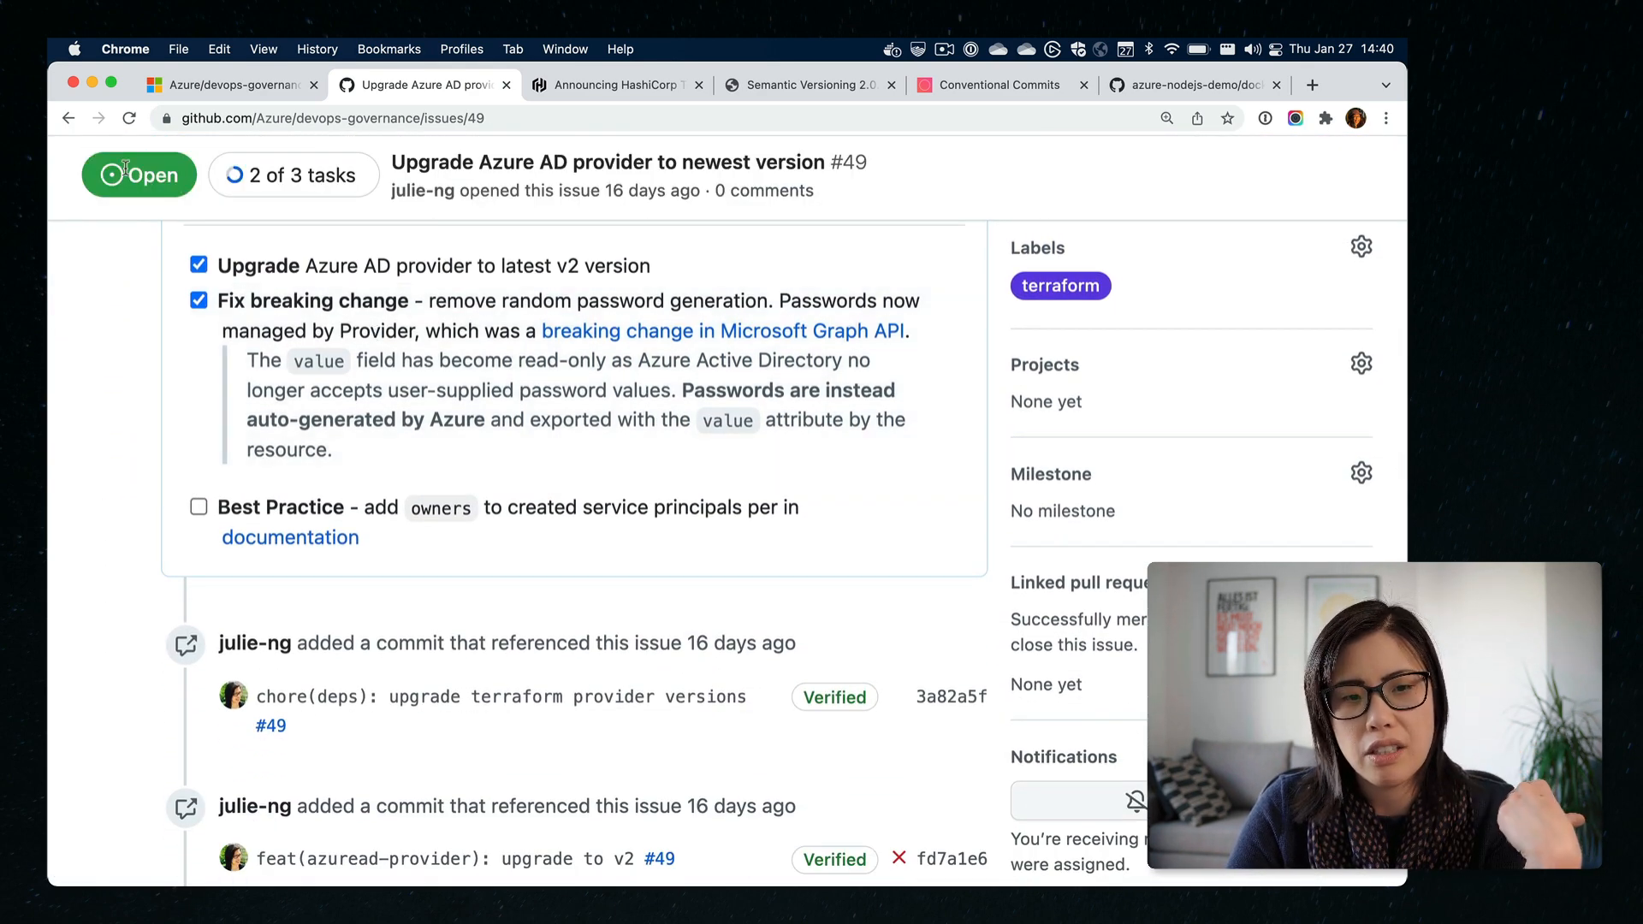
left_click(68, 117)
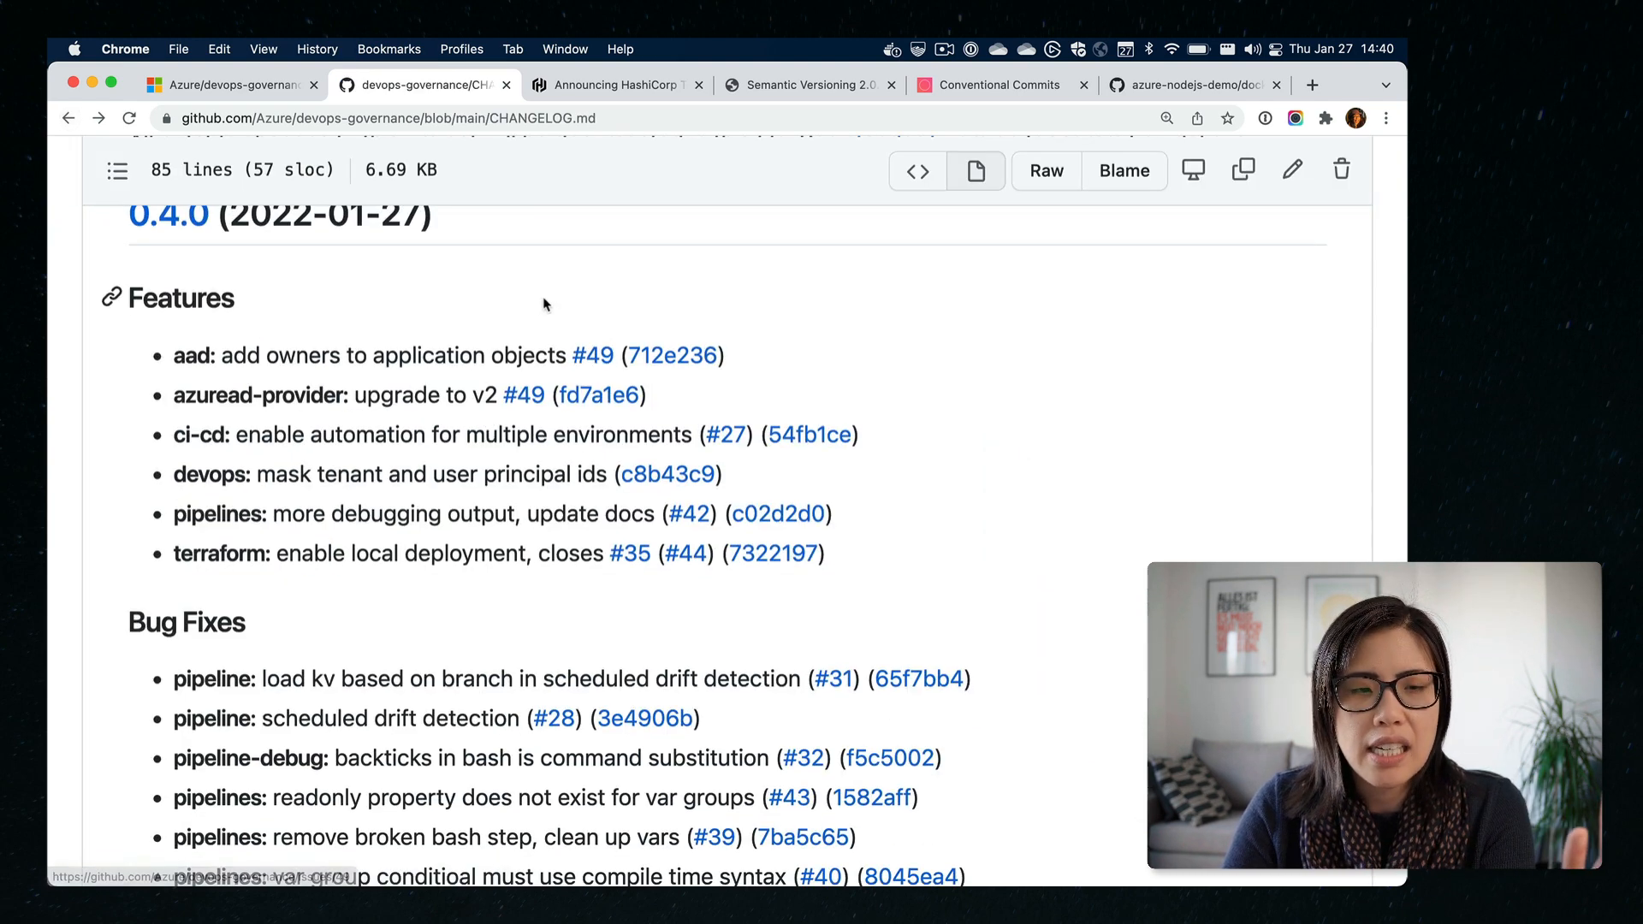
scroll(544, 305, "down", 3)
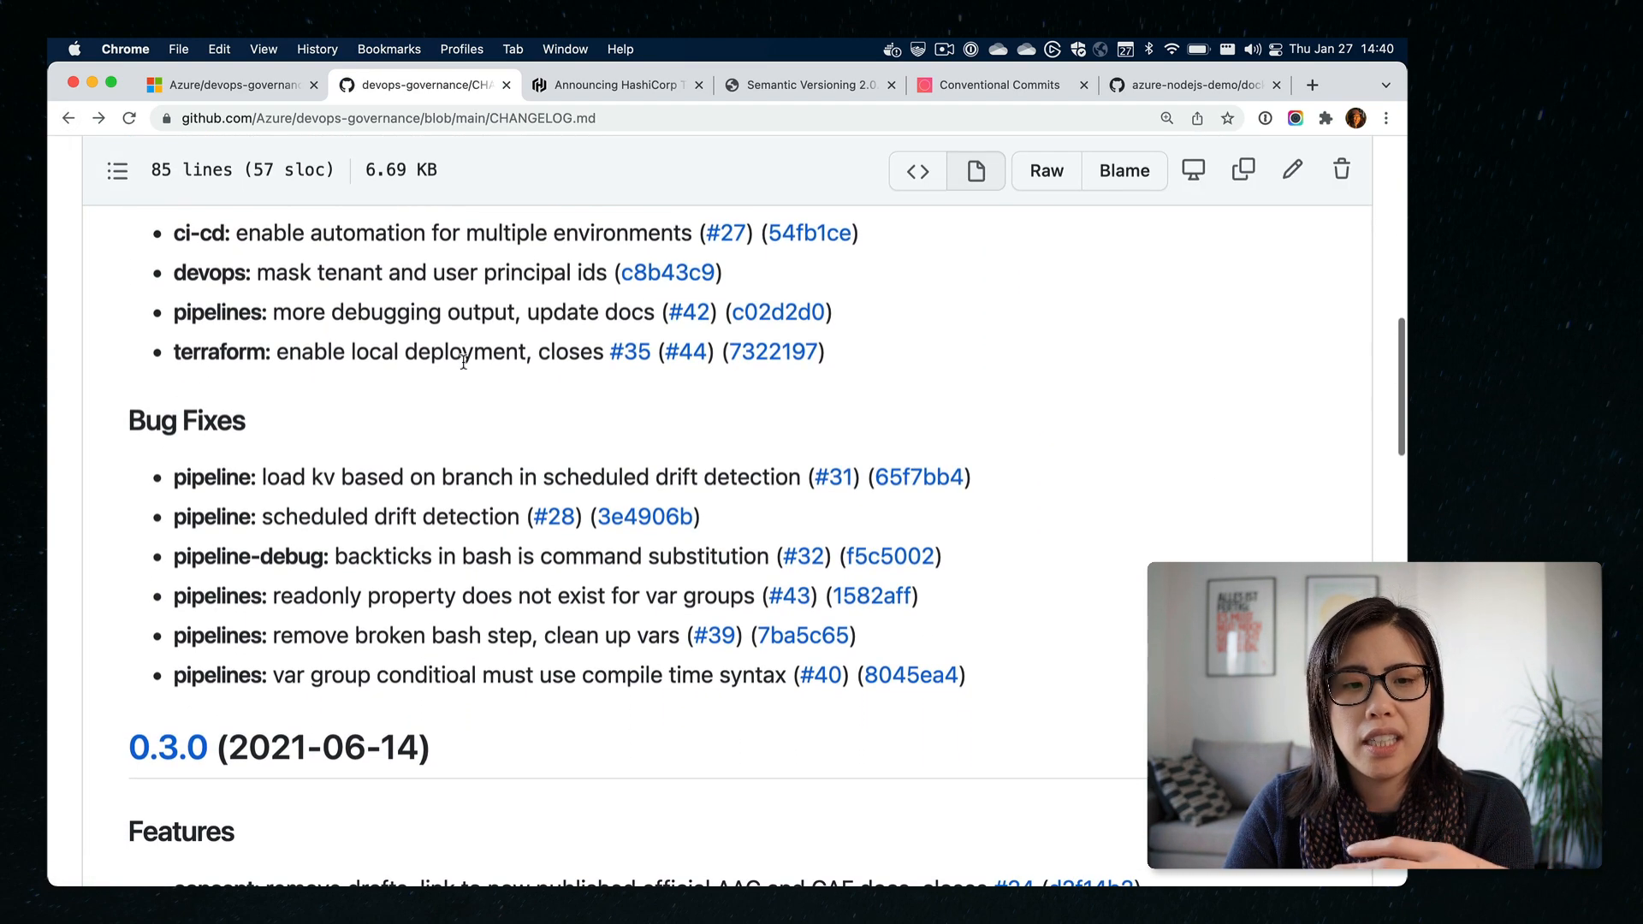
scroll(463, 361, "up", 1)
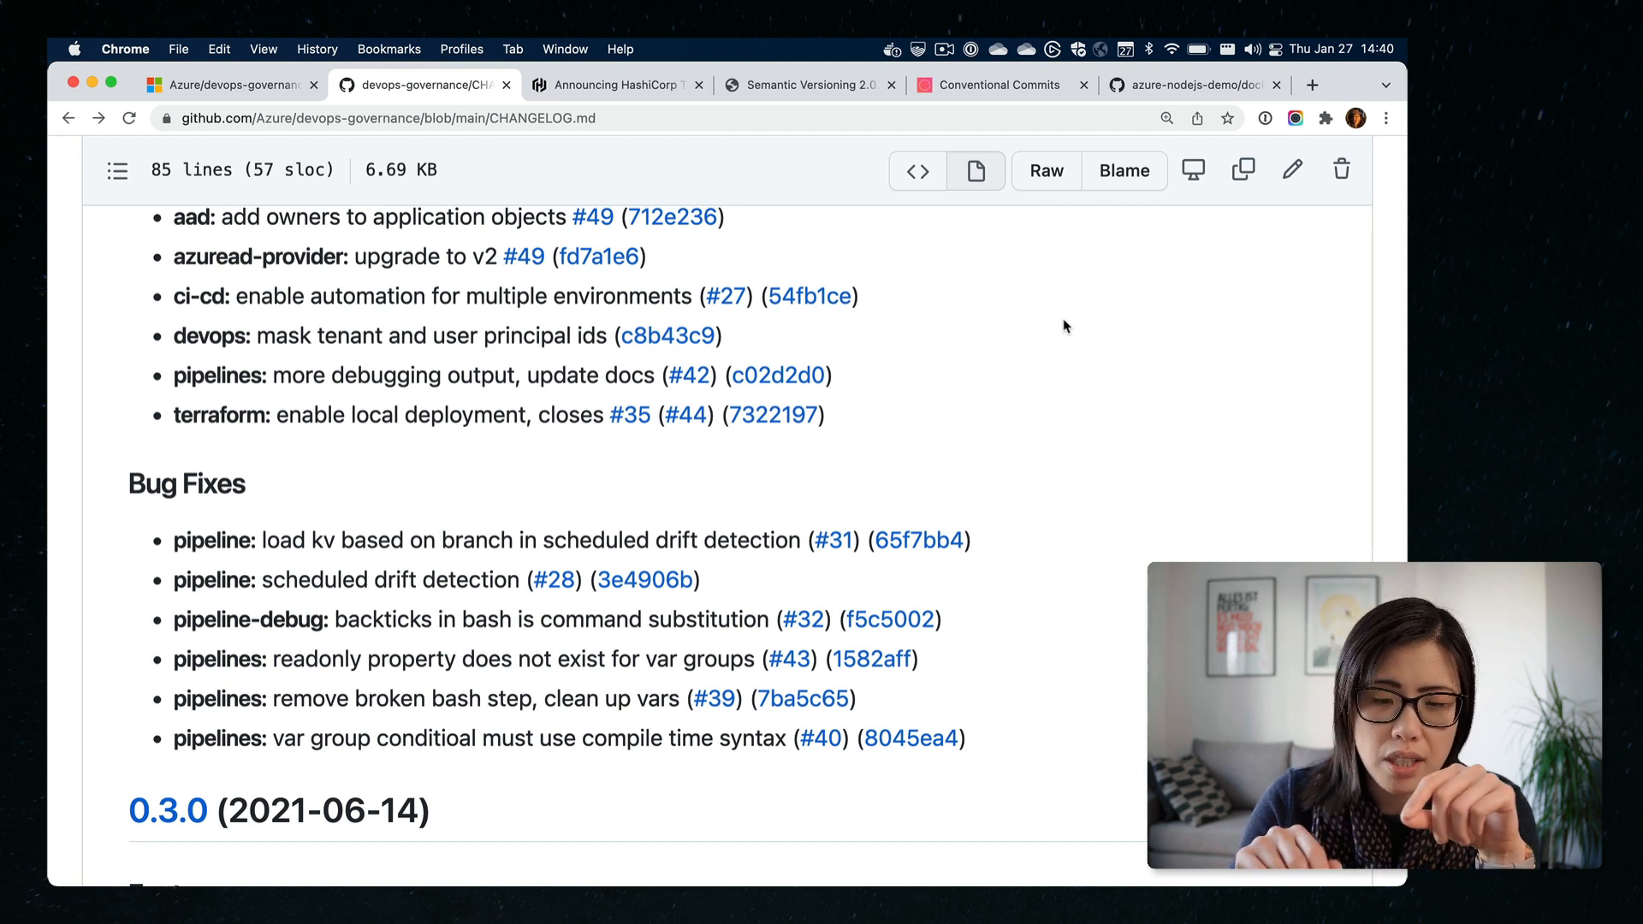
scroll(1064, 326, "up", 1)
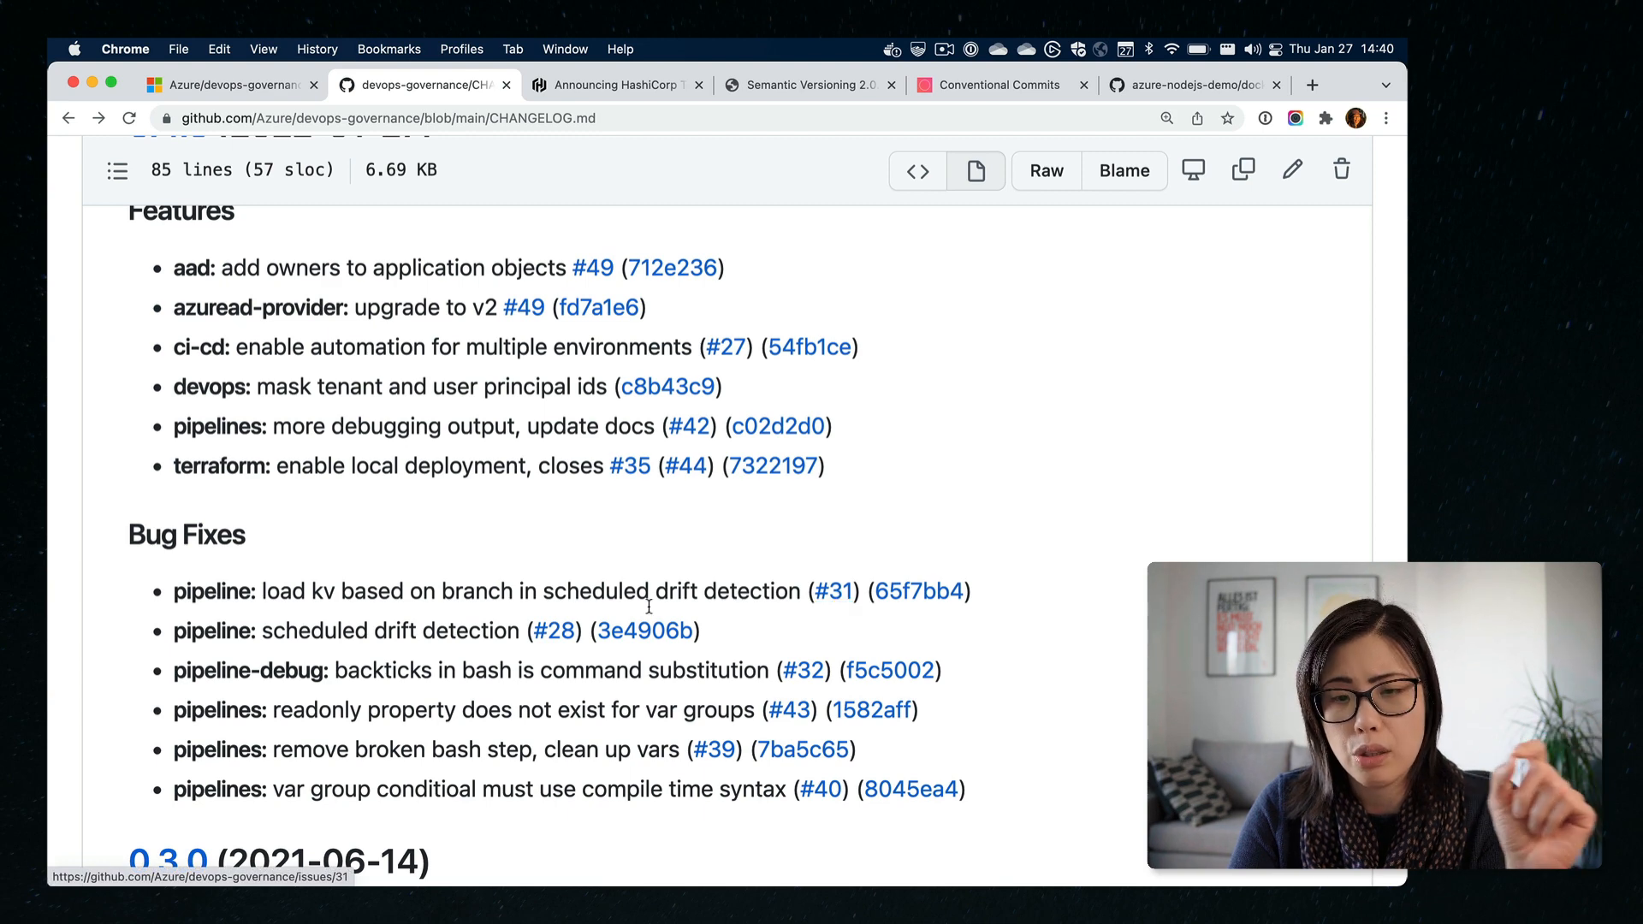
- On the Conventional Commits 1.0.0 spec, highlight the 'feat' type and the 'parser' scope example
left_click(989, 87)
scroll(590, 373, "down", 3)
scroll(591, 372, "down", 2)
scroll(590, 372, "down", 3)
scroll(593, 379, "down", 2)
scroll(593, 379, "down", 2)
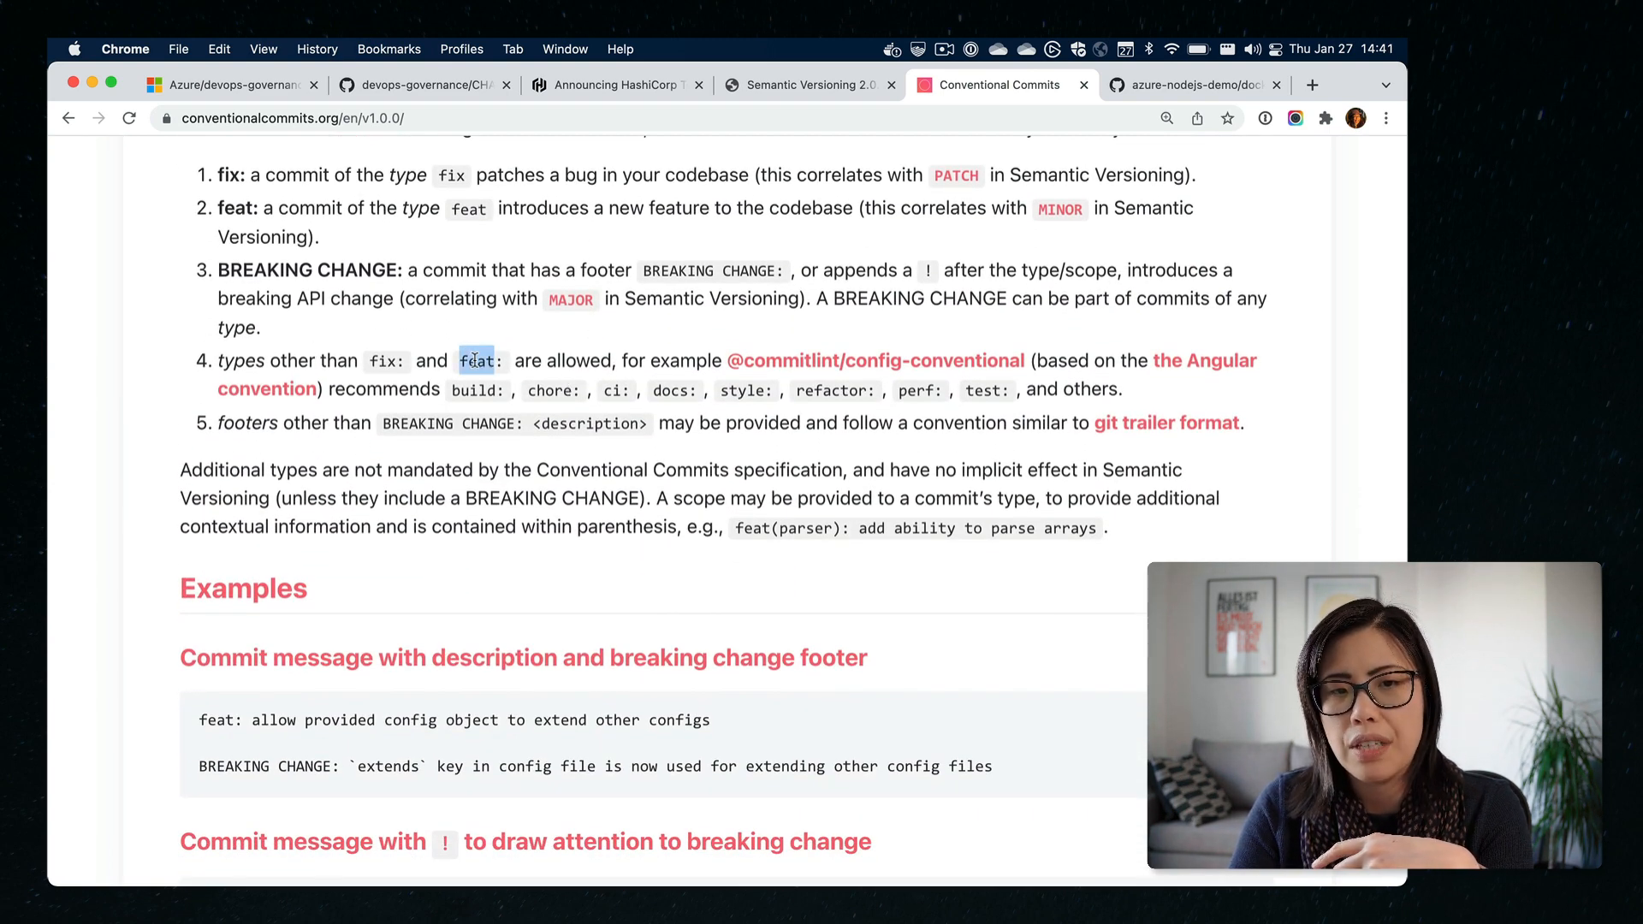
double_click(486, 362)
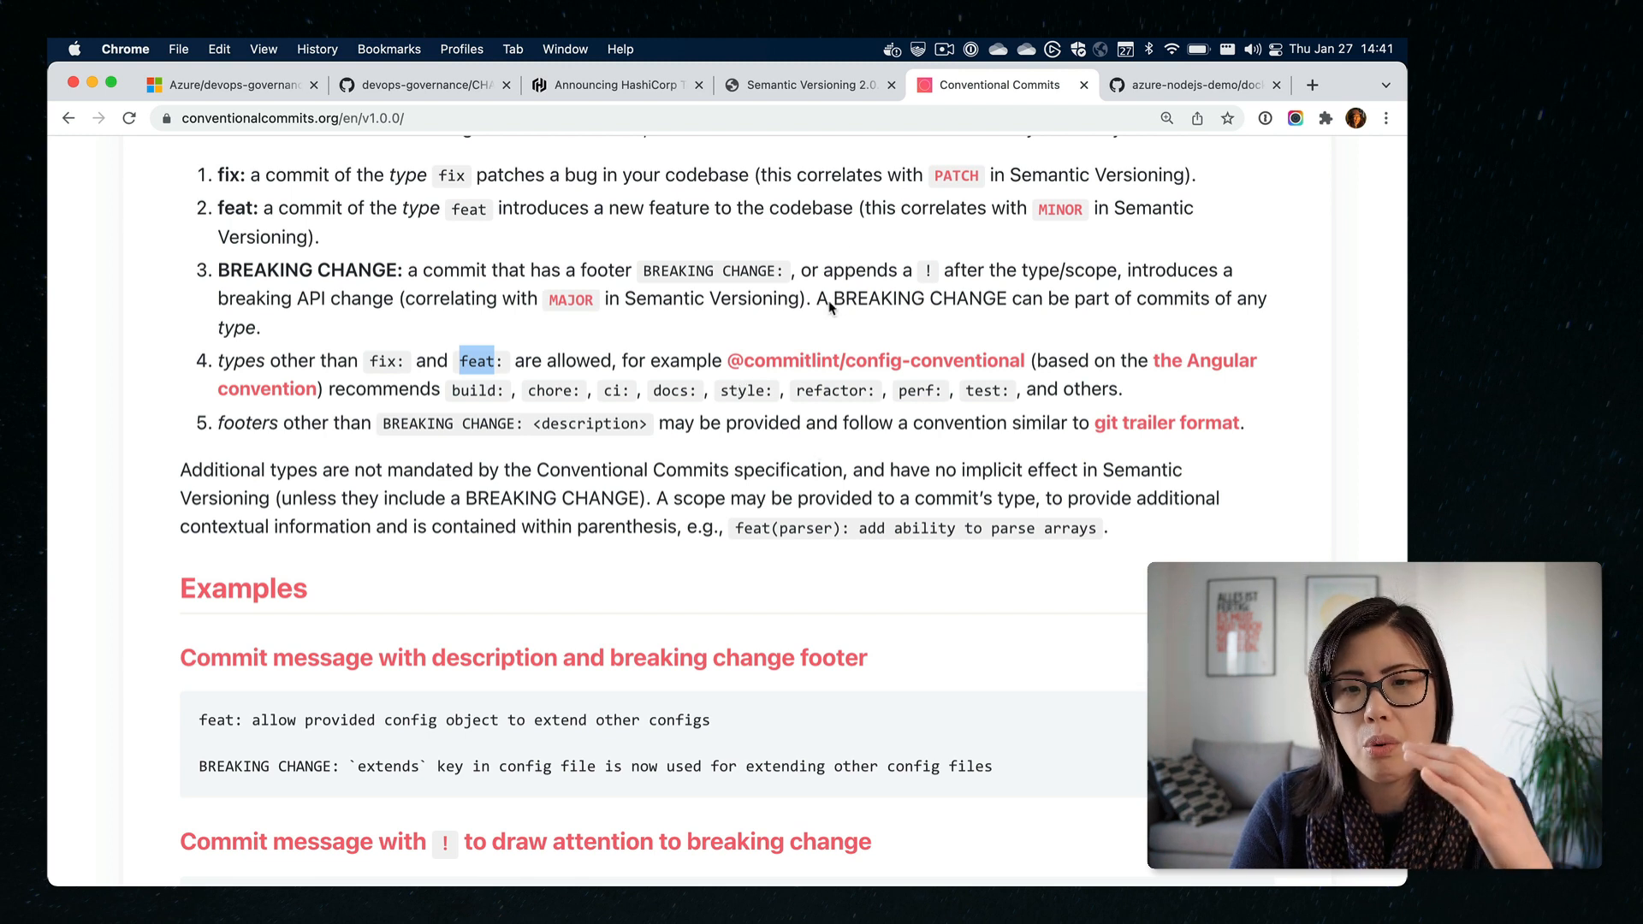
left_click(807, 530)
double_click(806, 529)
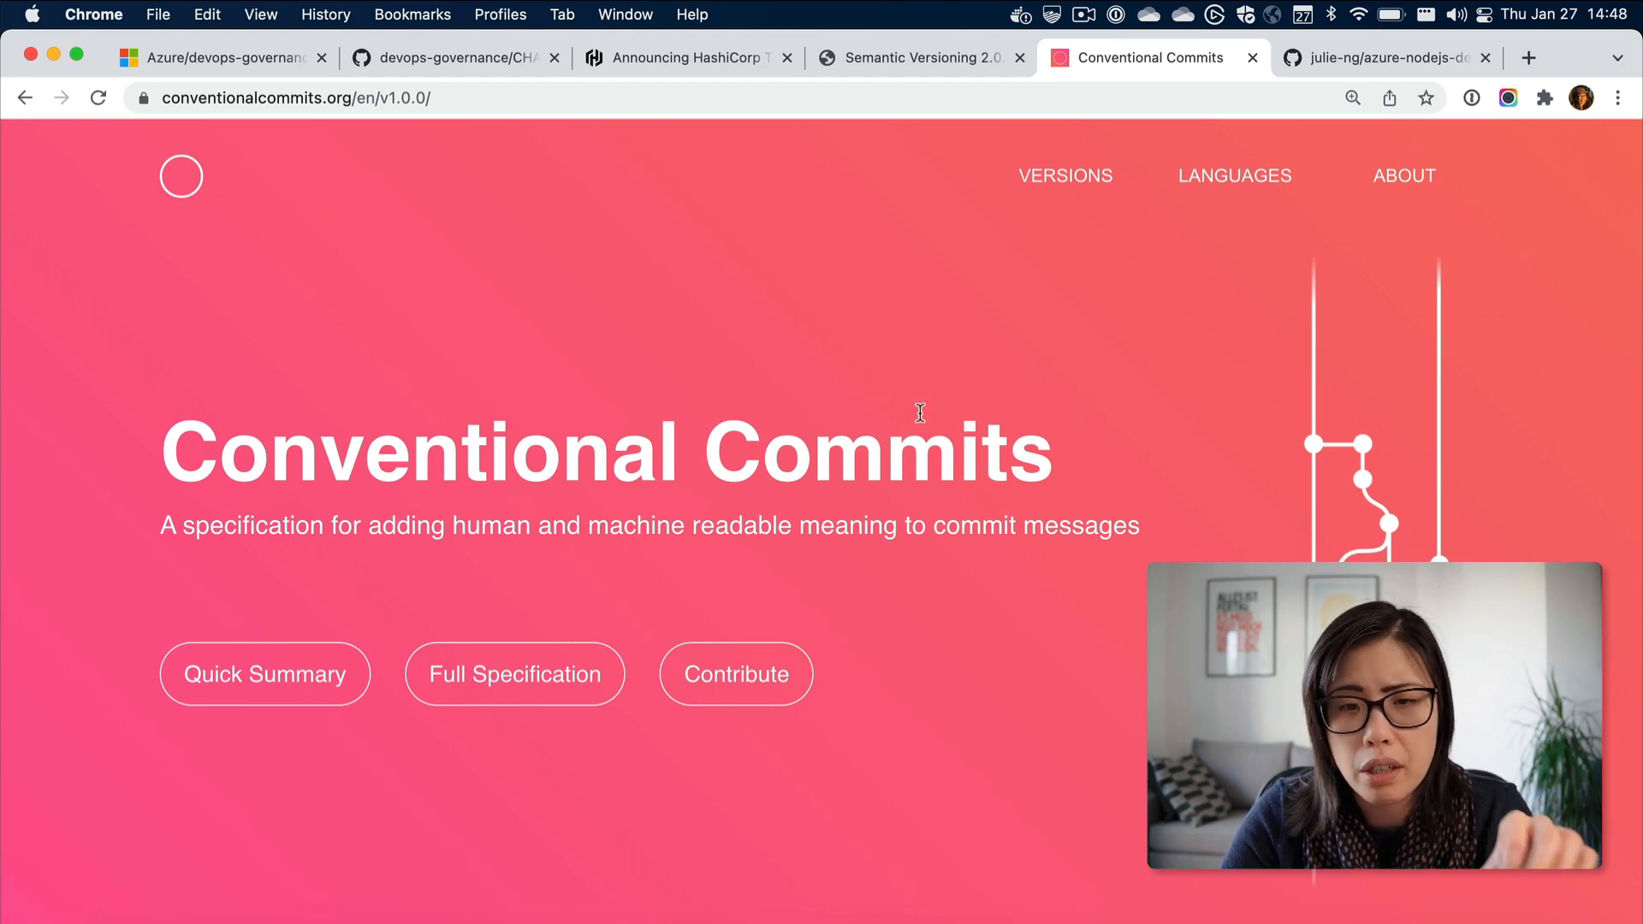
scroll(919, 413, "down", 2)
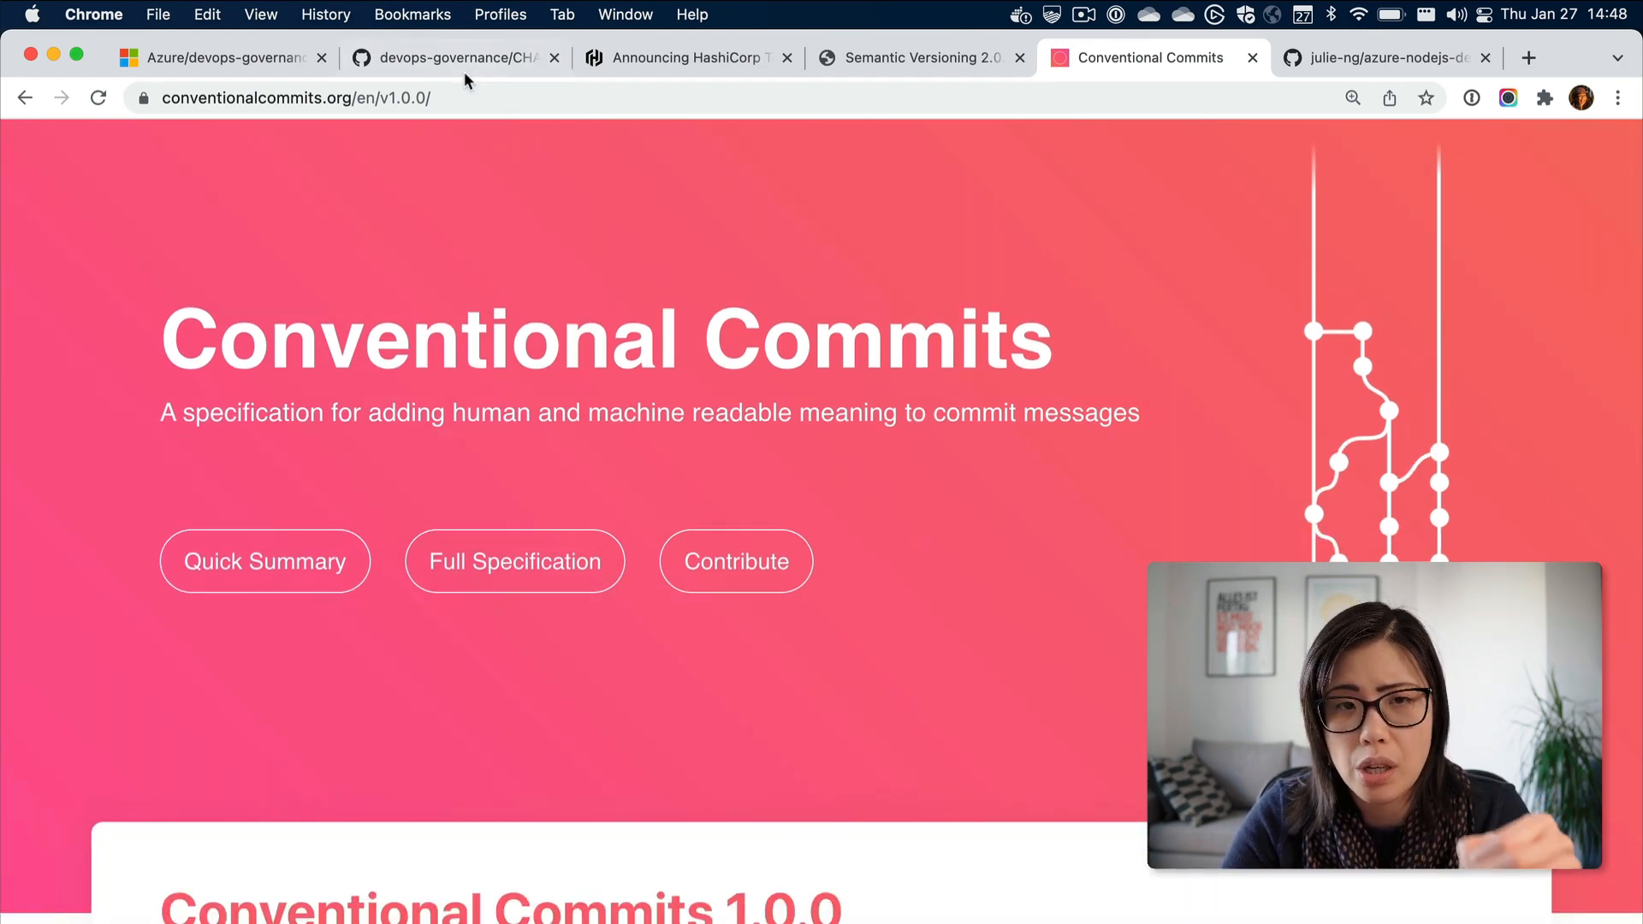
- Return to the devops-governance changelog and review releases 0.4.0 back to 0.1.0
left_click(457, 49)
scroll(661, 386, "down", 5)
scroll(662, 387, "down", 1)
scroll(662, 389, "up", 2)
scroll(661, 391, "up", 2)
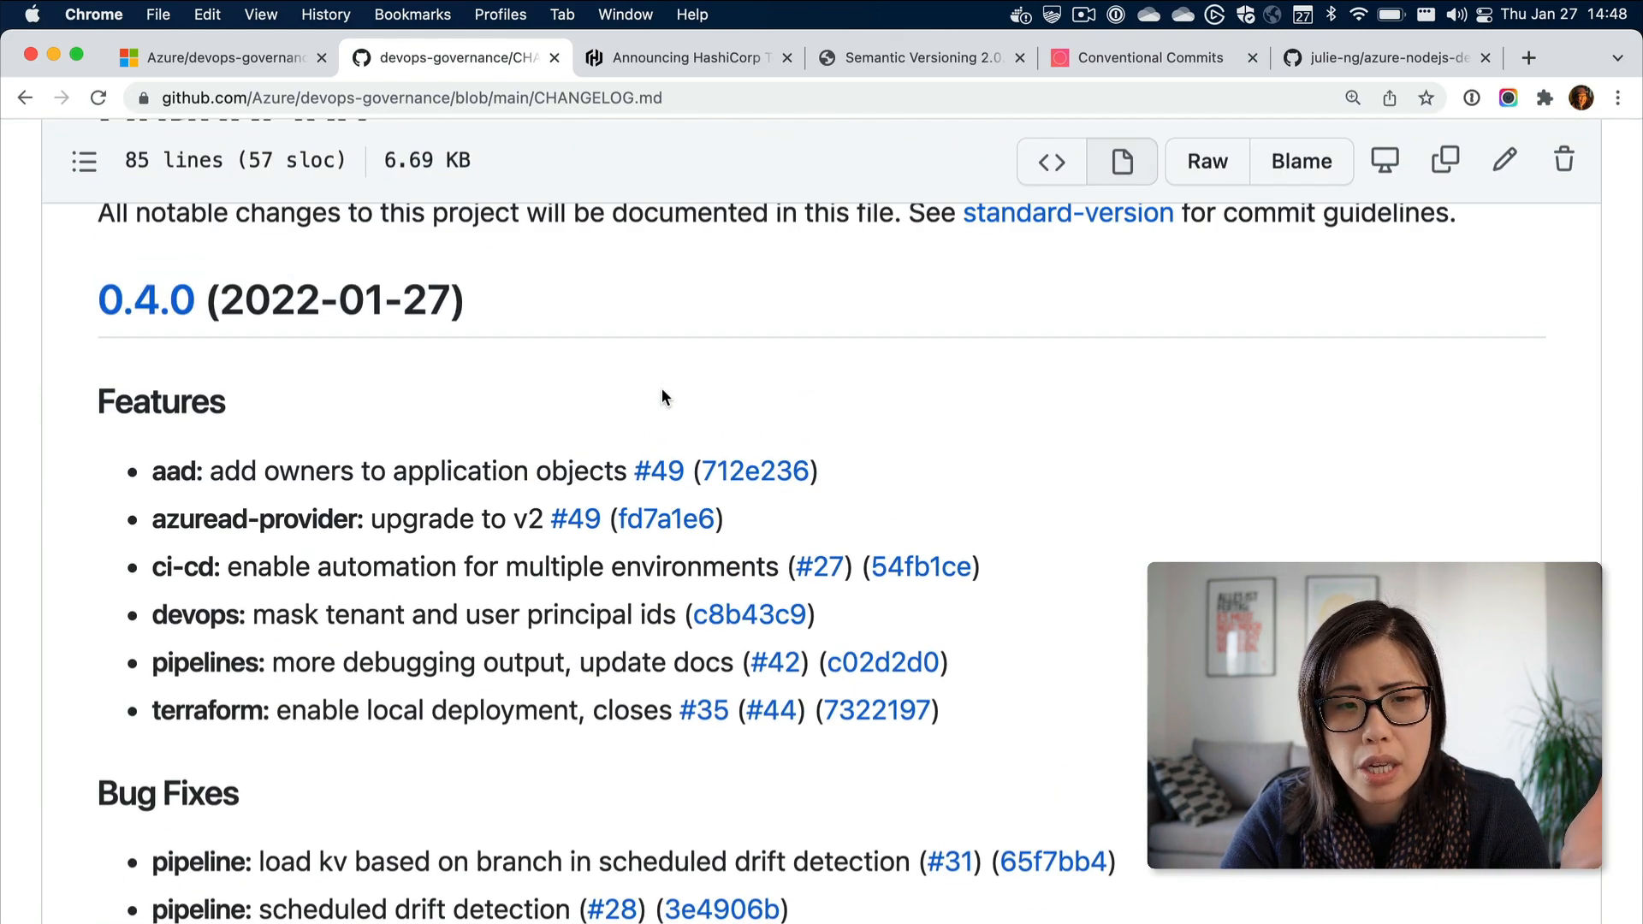
scroll(663, 393, "down", 10)
scroll(664, 393, "down", 6)
scroll(662, 392, "down", 2)
scroll(662, 389, "down", 1)
scroll(662, 390, "up", 3)
scroll(661, 390, "up", 2)
scroll(661, 389, "up", 2)
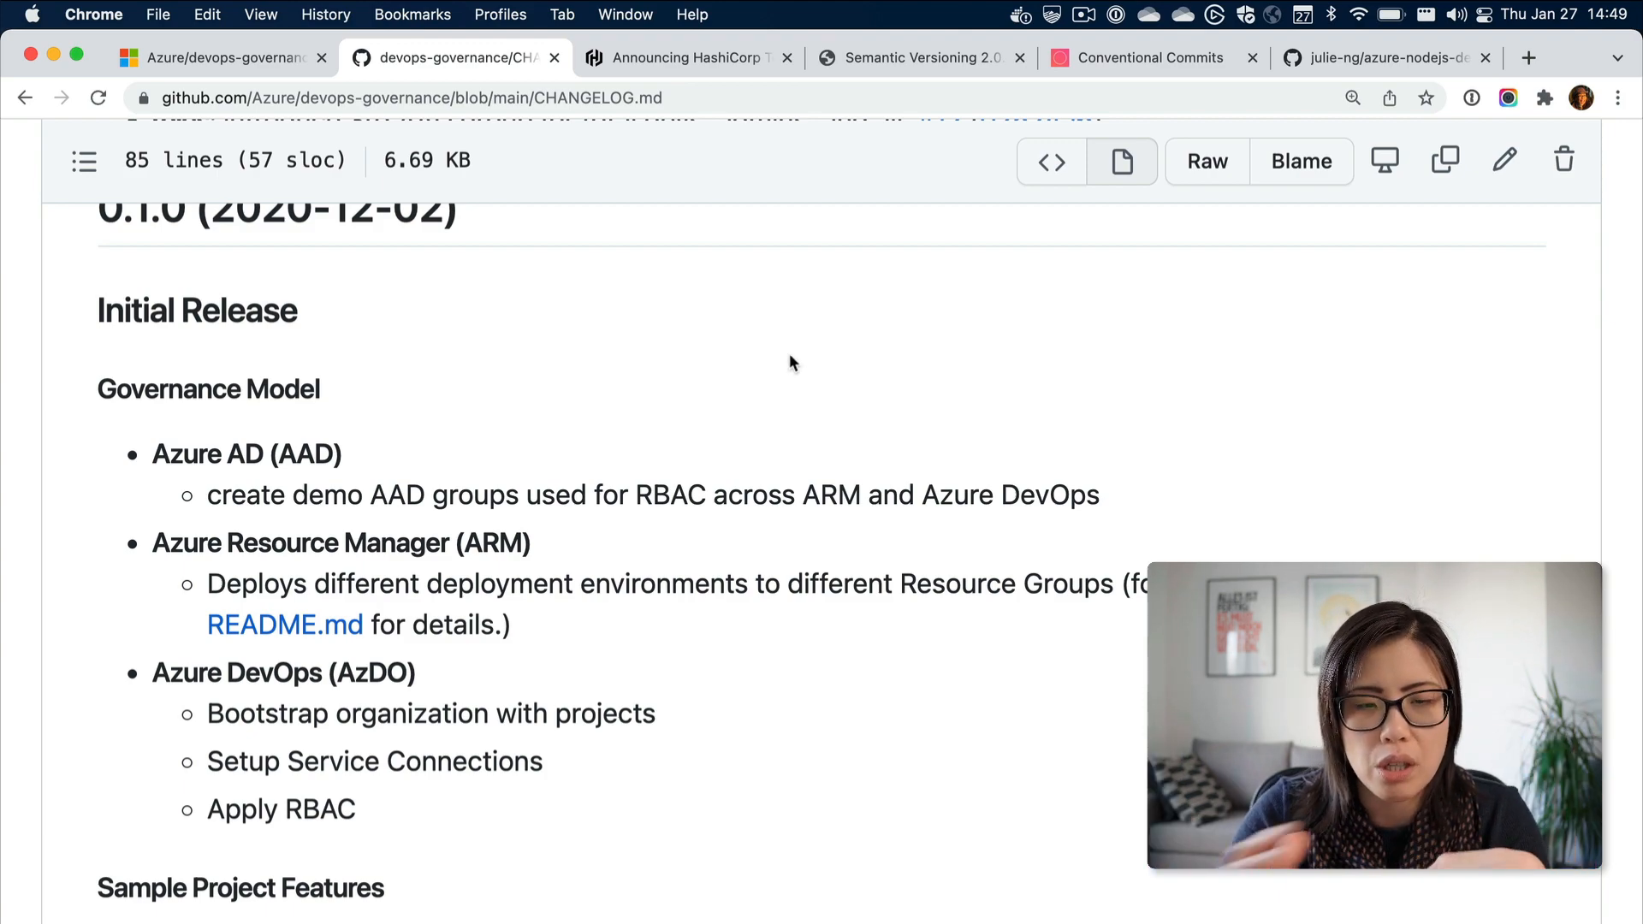
scroll(790, 356, "up", 5)
scroll(790, 357, "up", 10)
scroll(790, 357, "up", 5)
scroll(790, 357, "up", 1)
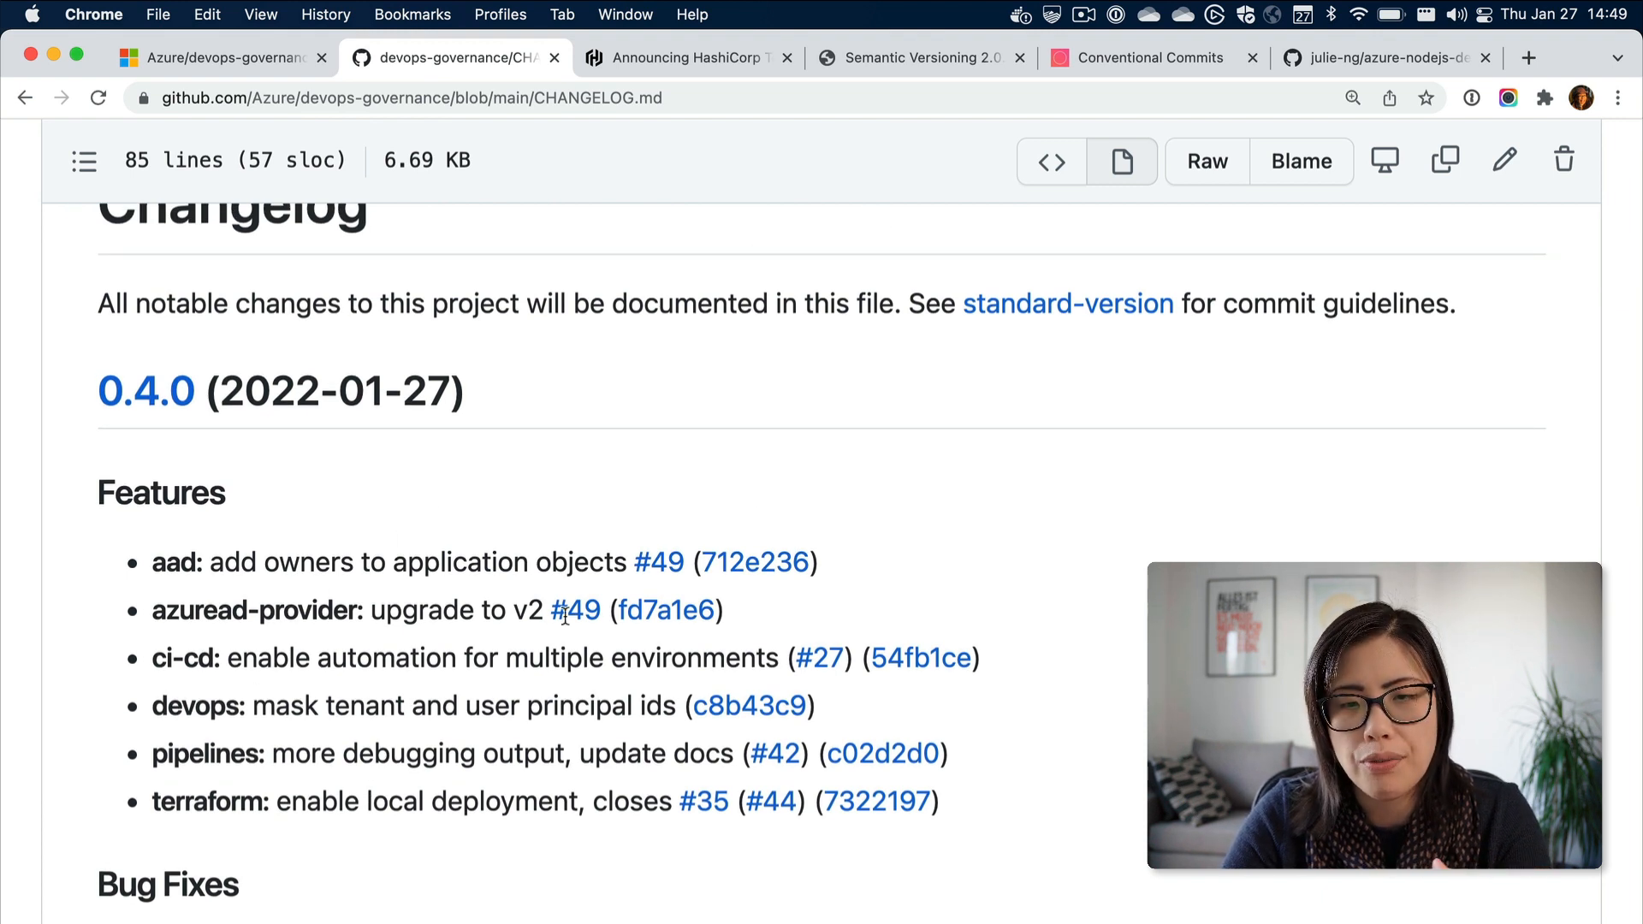
- Navigate the azure-nodejs-demo repo into its azure-pipelines/jobs folder
left_click(1382, 59)
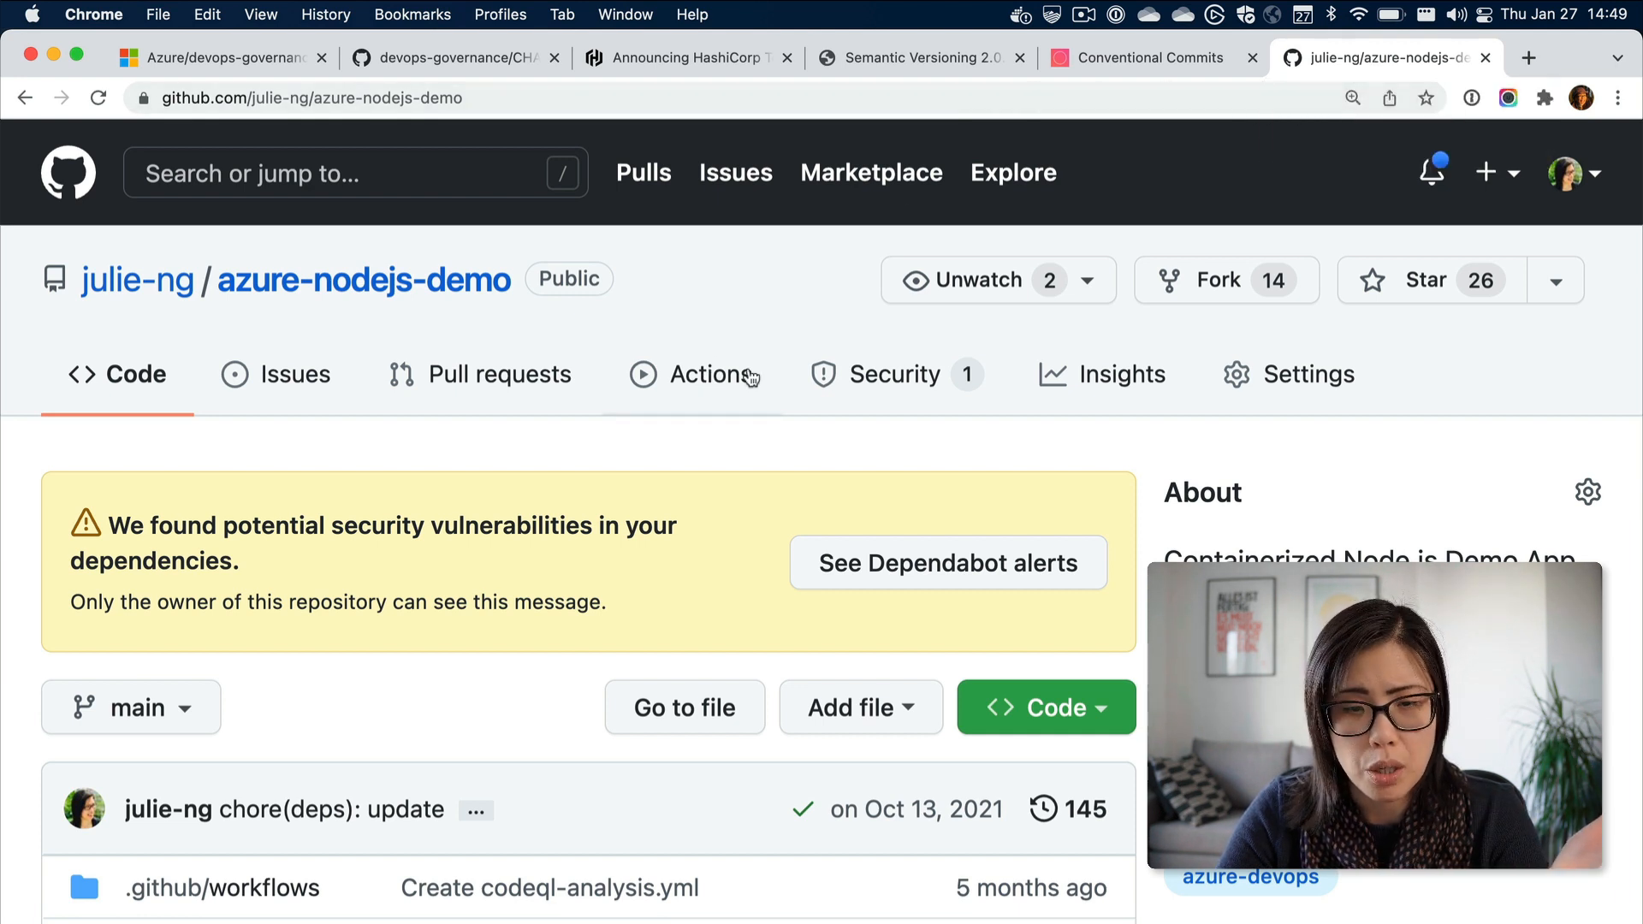
scroll(707, 294, "down", 5)
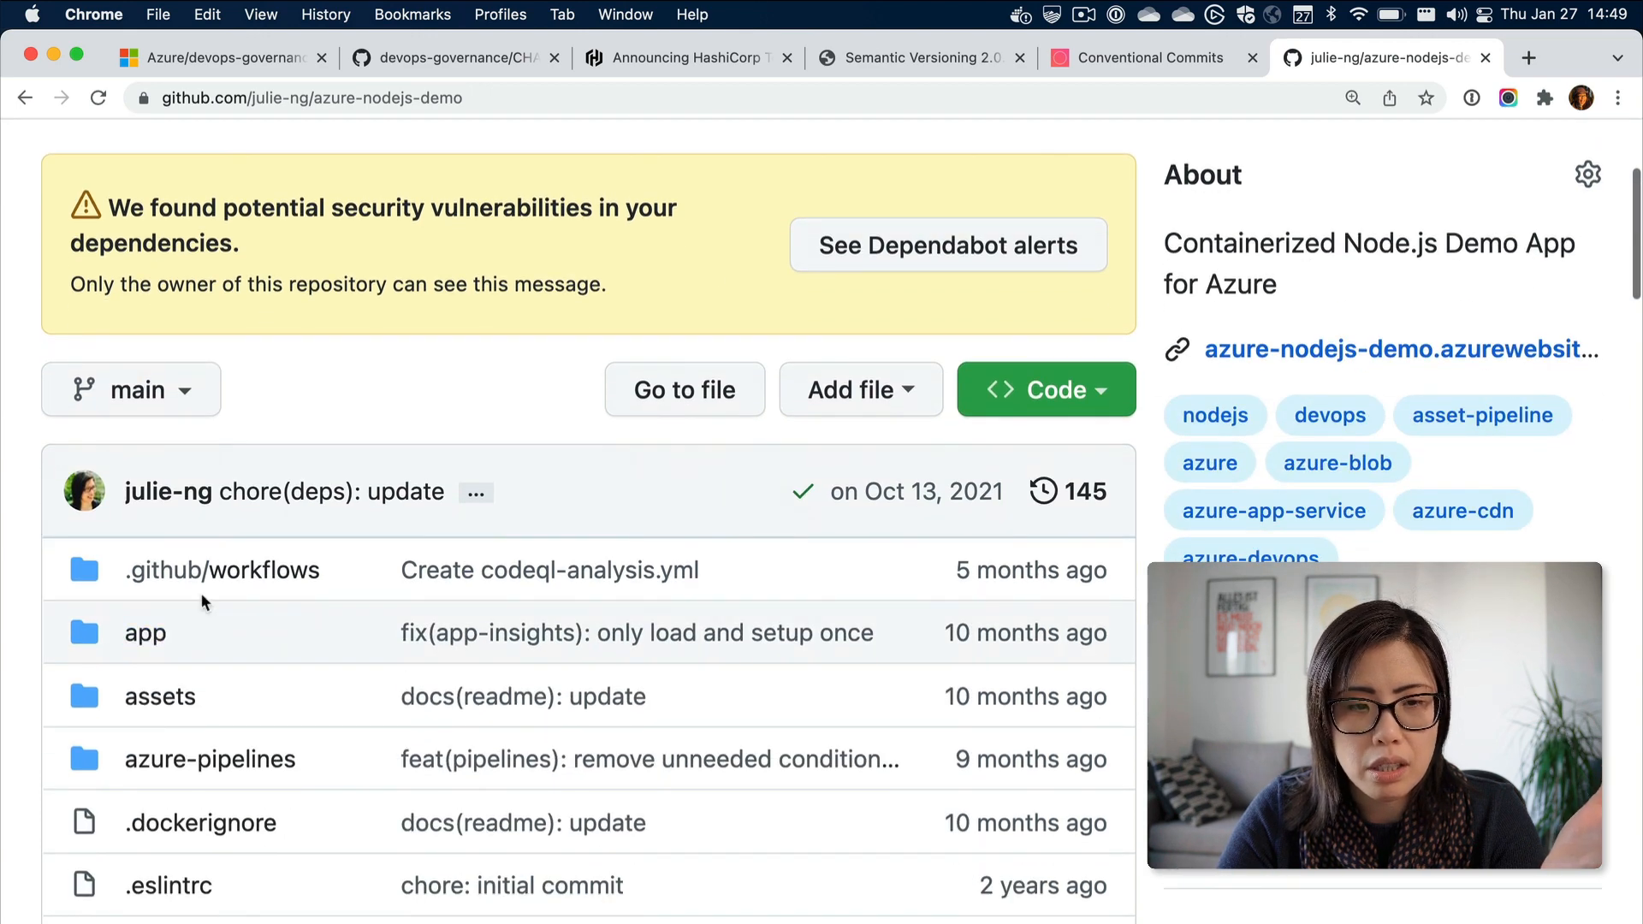
left_click(217, 760)
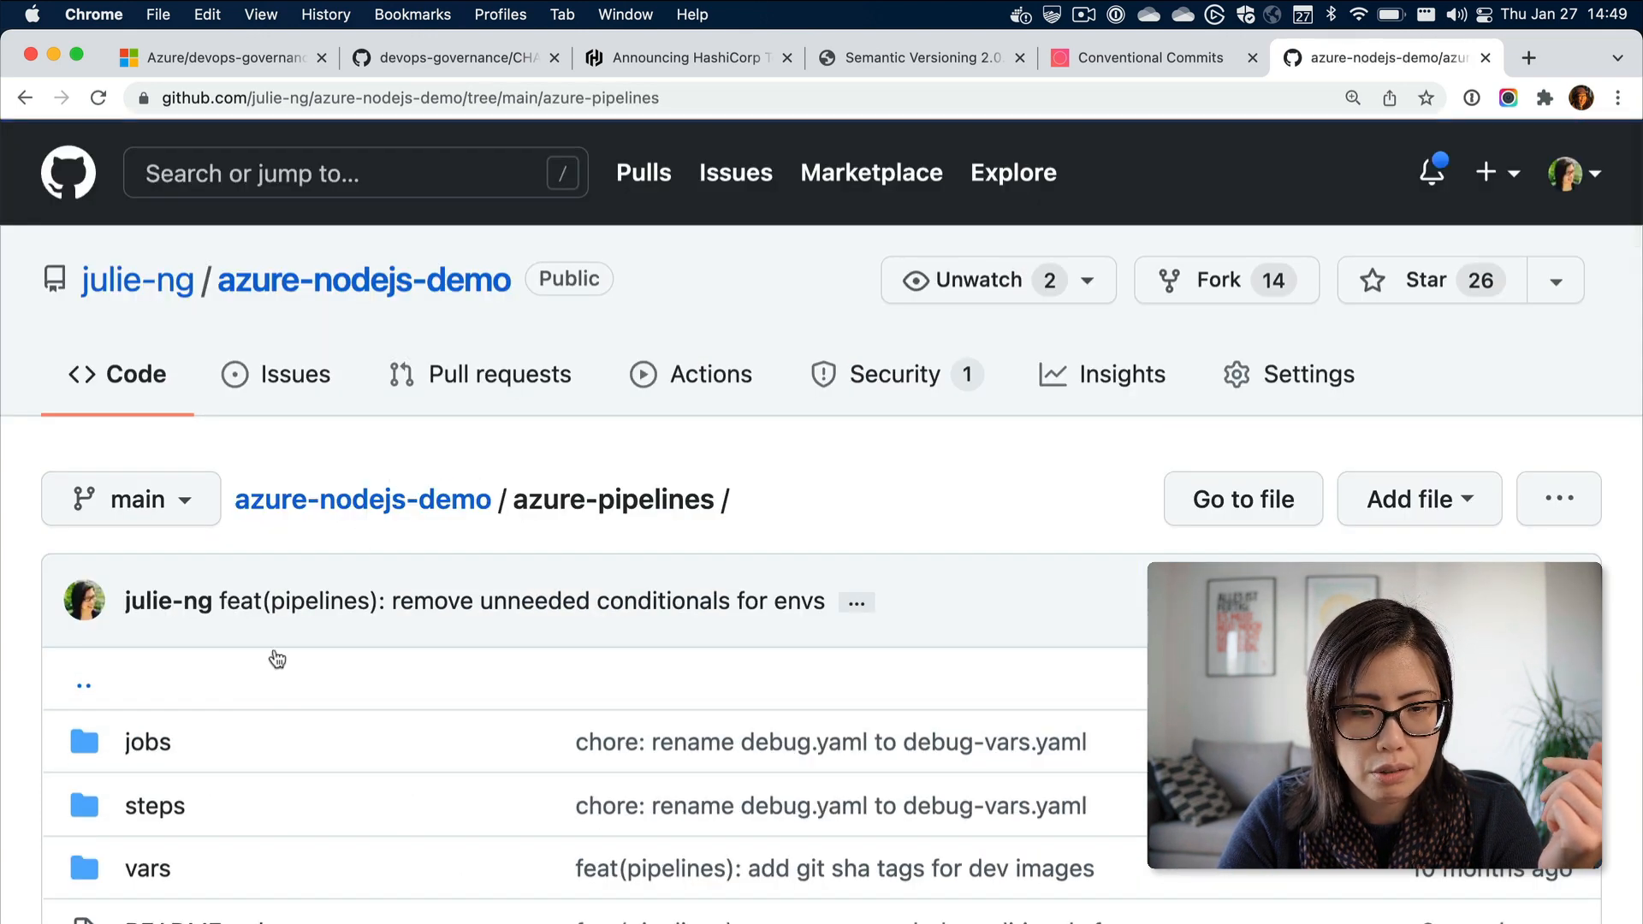
left_click(129, 749)
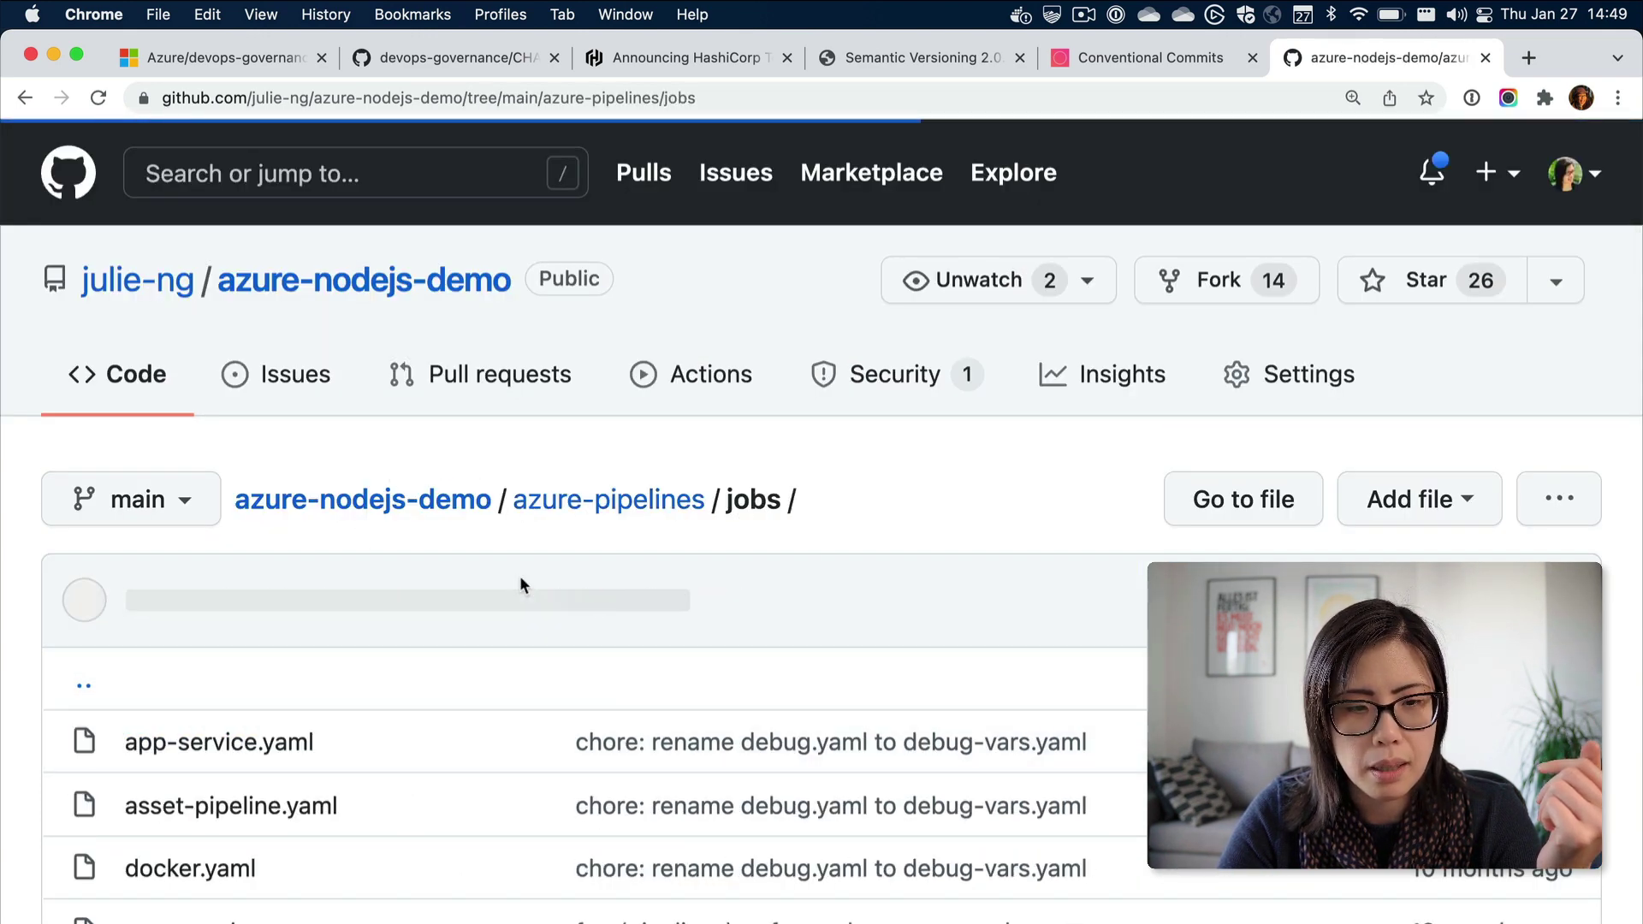
- Review docker.yaml, highlighting imageTag in the push command and the isTag lock condition
left_click(217, 873)
scroll(619, 759, "down", 10)
scroll(619, 757, "up", 2)
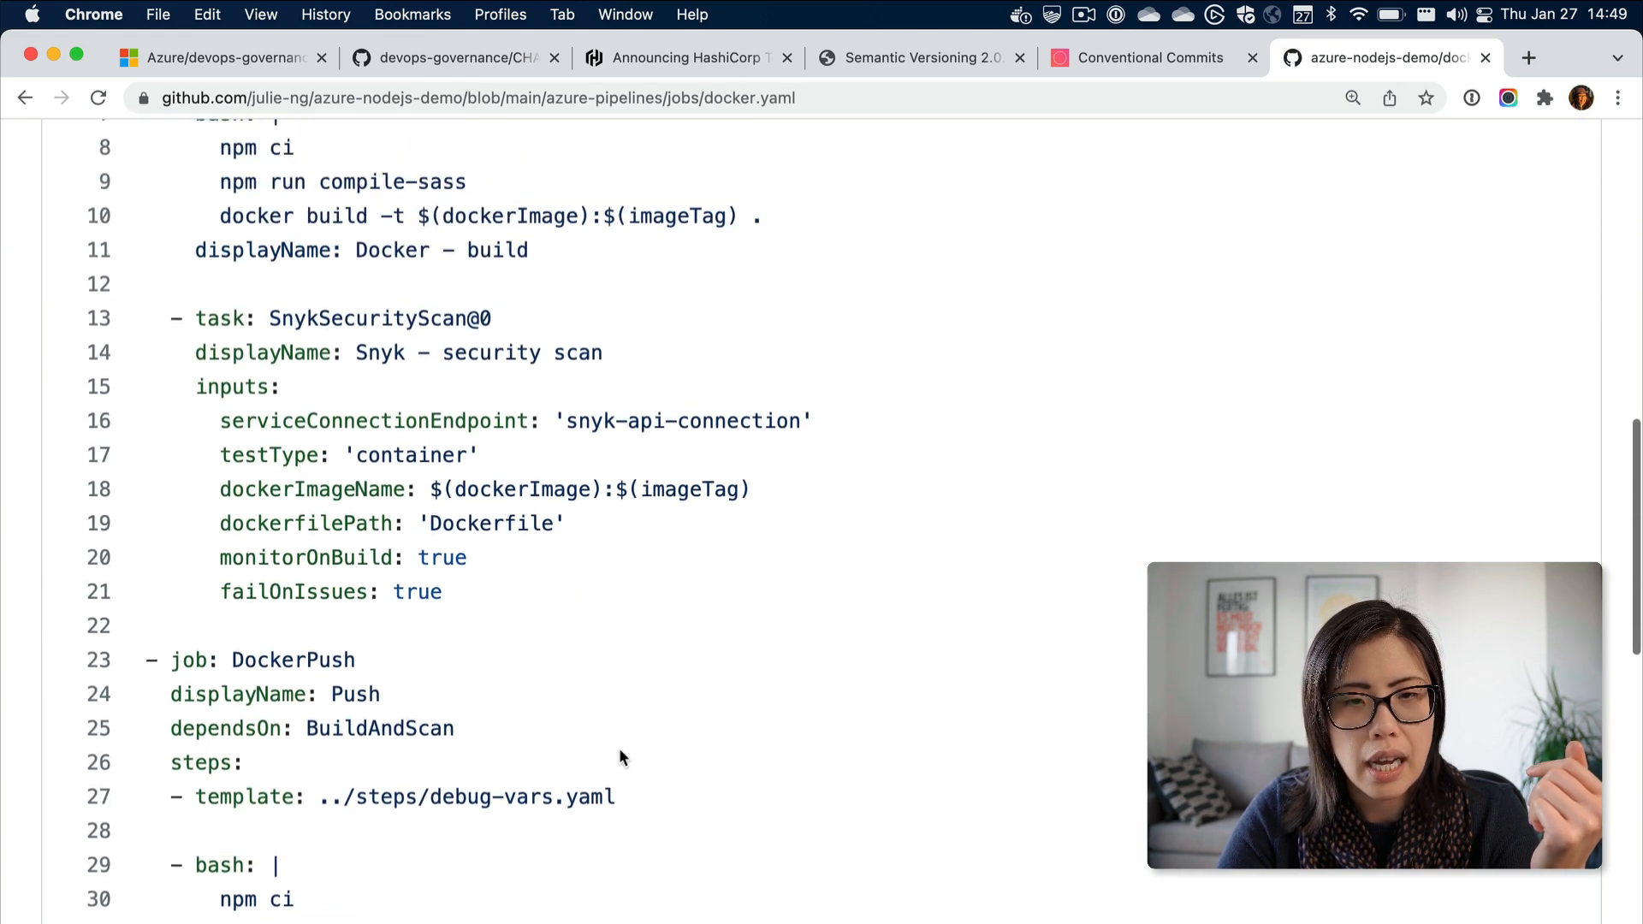
scroll(619, 758, "up", 1)
scroll(619, 751, "down", 1)
scroll(620, 751, "down", 3)
scroll(620, 752, "down", 2)
scroll(617, 747, "down", 2)
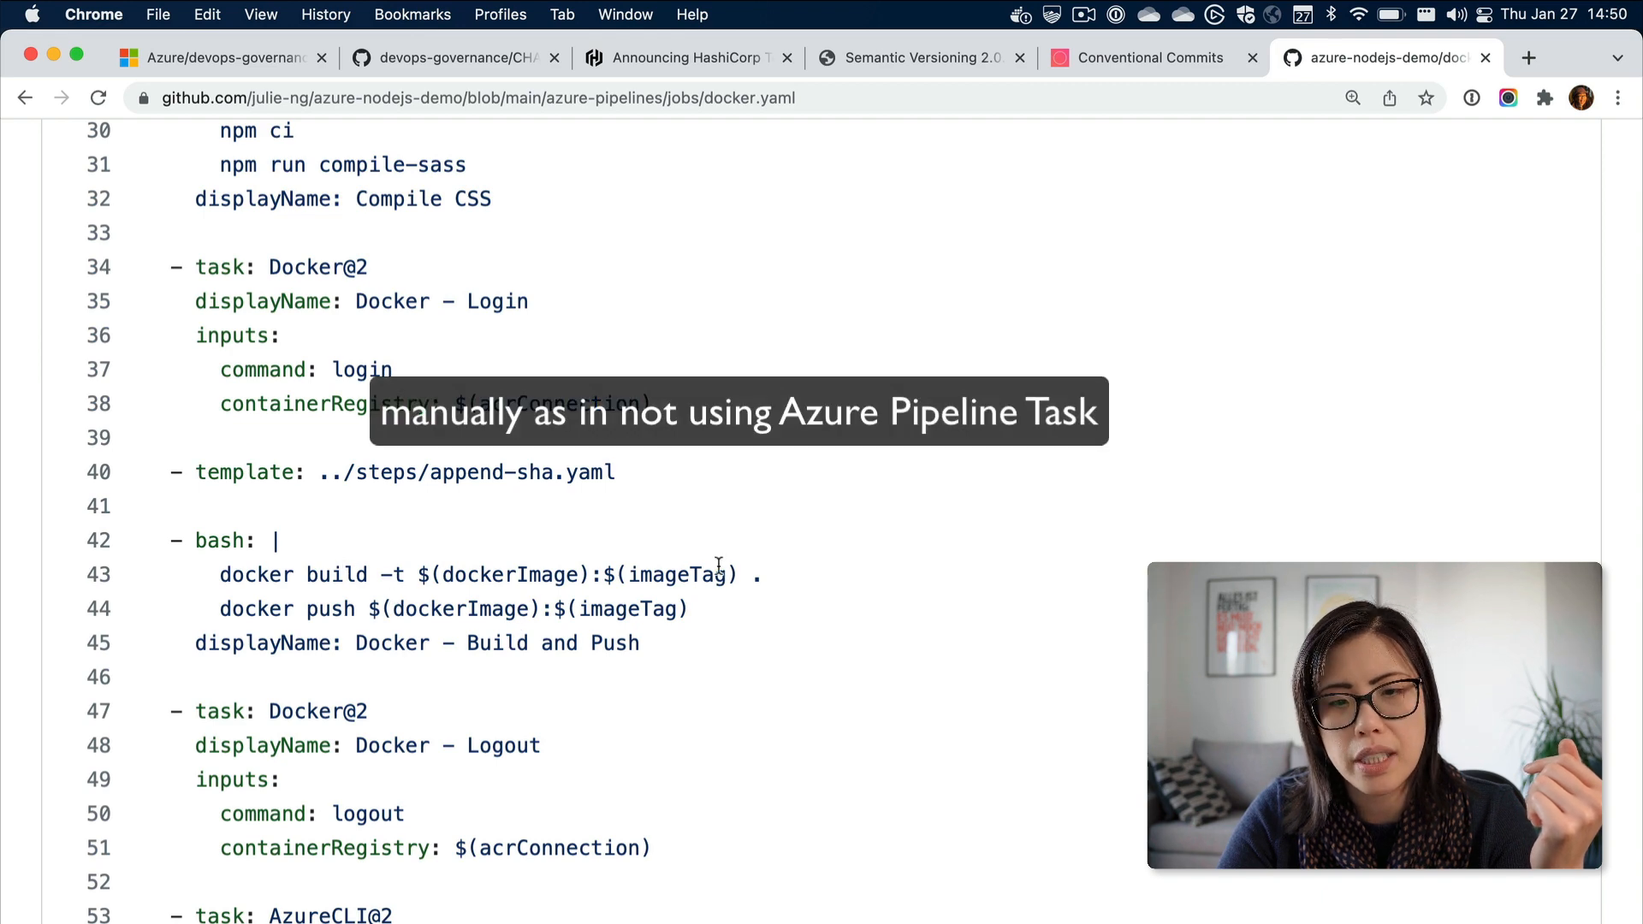
double_click(625, 604)
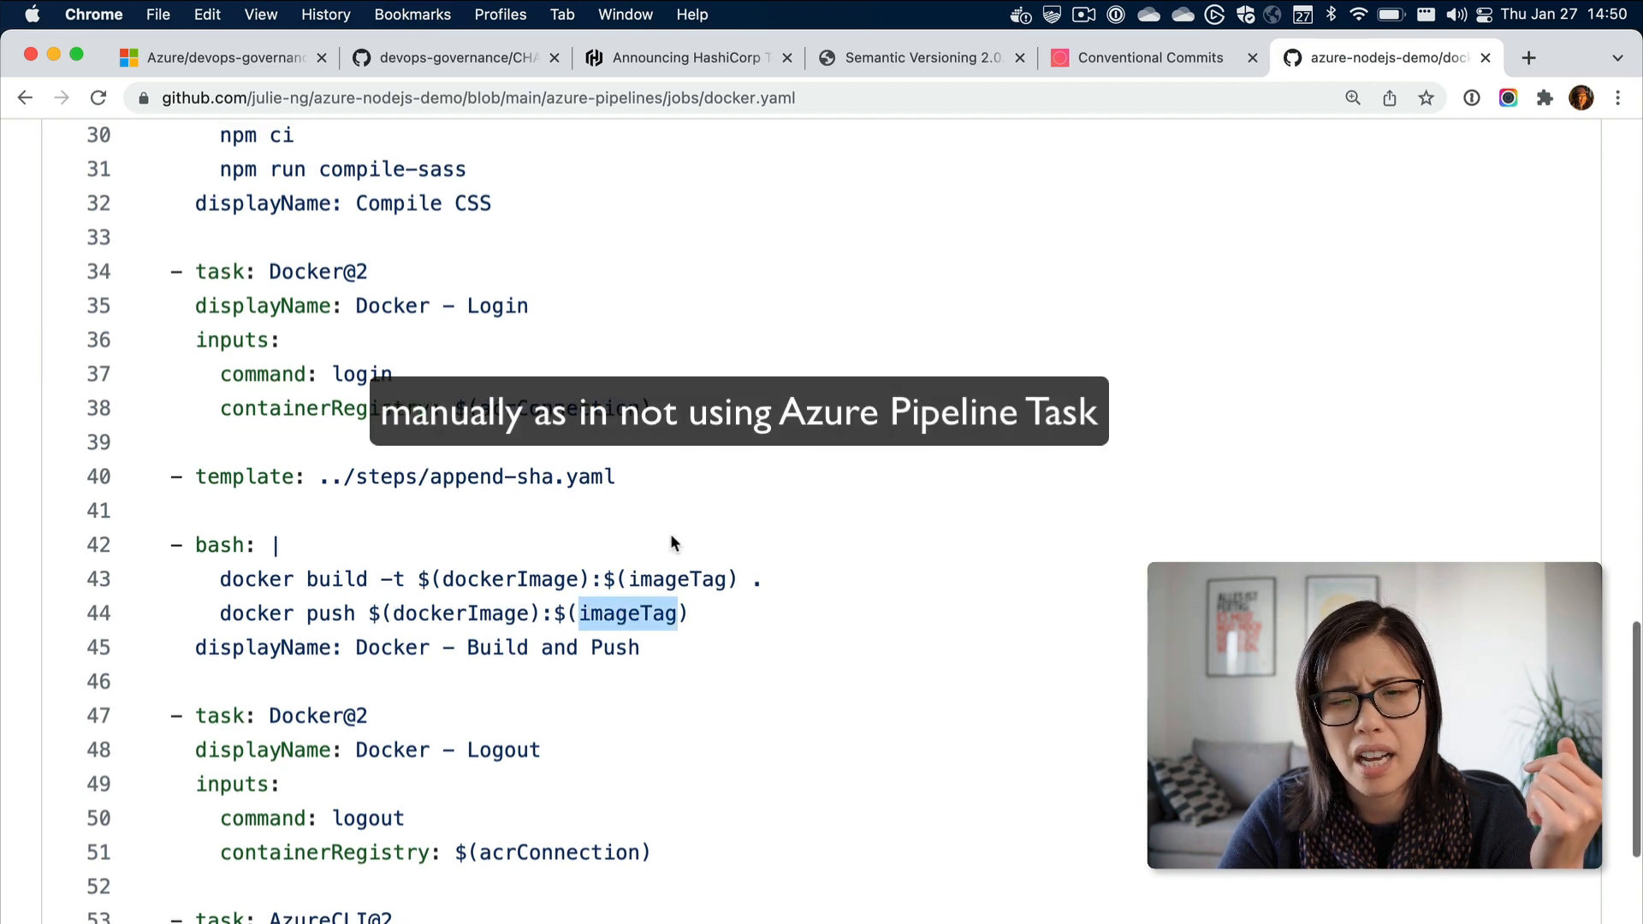
scroll(670, 540, "up", 2)
scroll(670, 540, "up", 3)
scroll(671, 538, "up", 3)
scroll(671, 536, "up", 3)
scroll(670, 537, "up", 5)
scroll(670, 536, "up", 2)
scroll(670, 533, "down", 2)
scroll(670, 533, "down", 1)
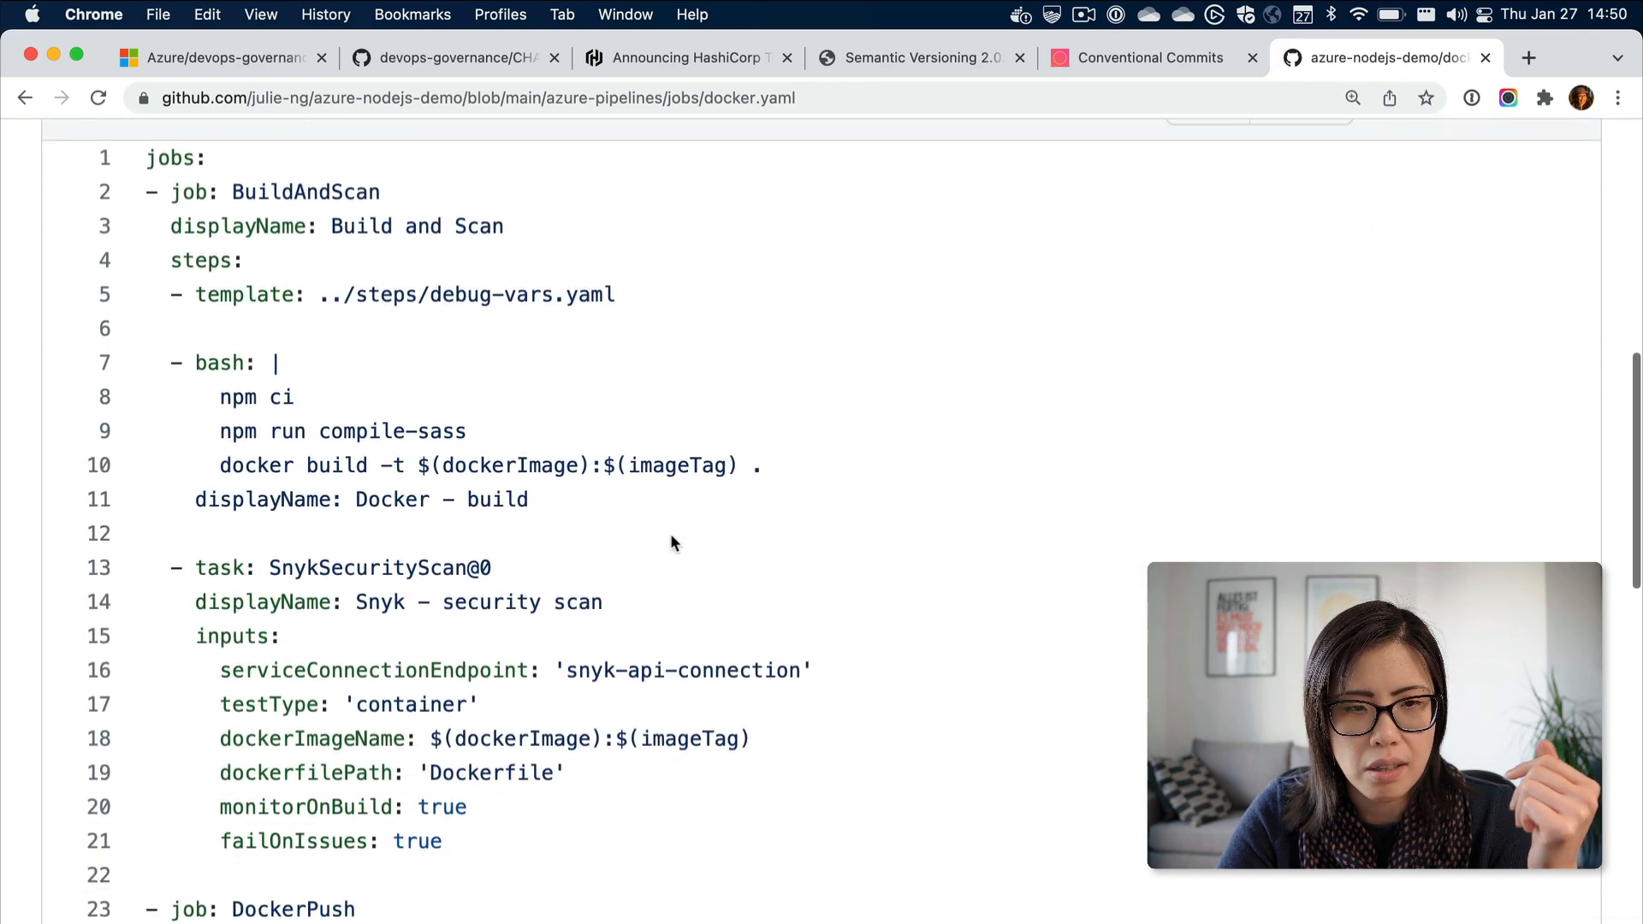
key("super+f")
type("imag")
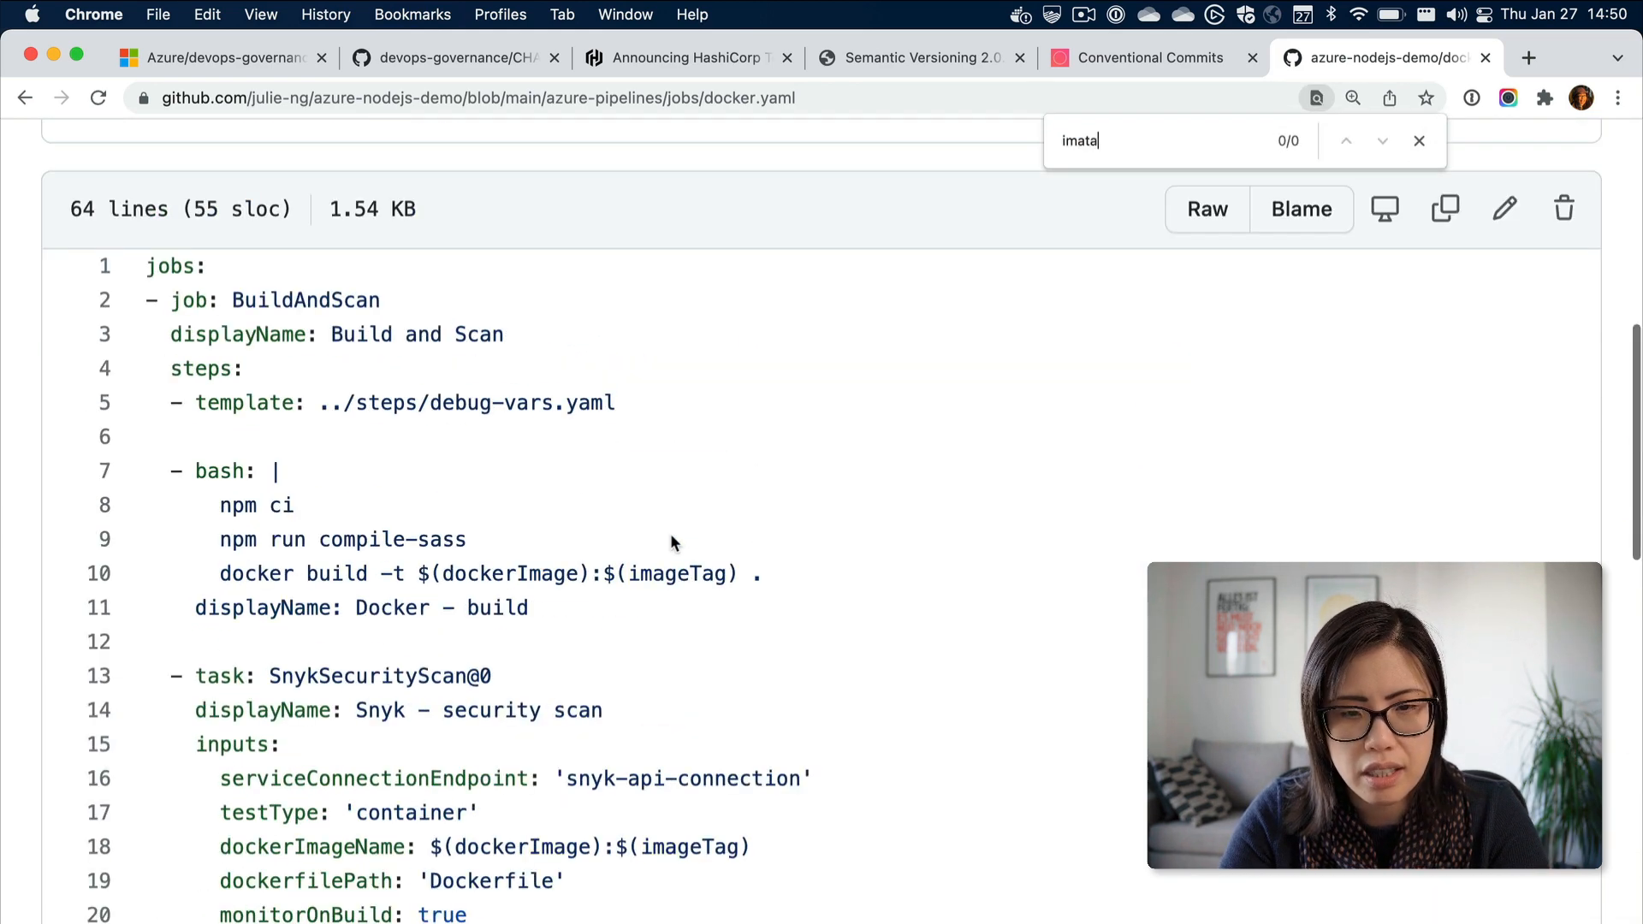
key("BackSpace")
key("BackSpace")
key("Escape")
scroll(670, 533, "down", 5)
scroll(670, 532, "down", 7)
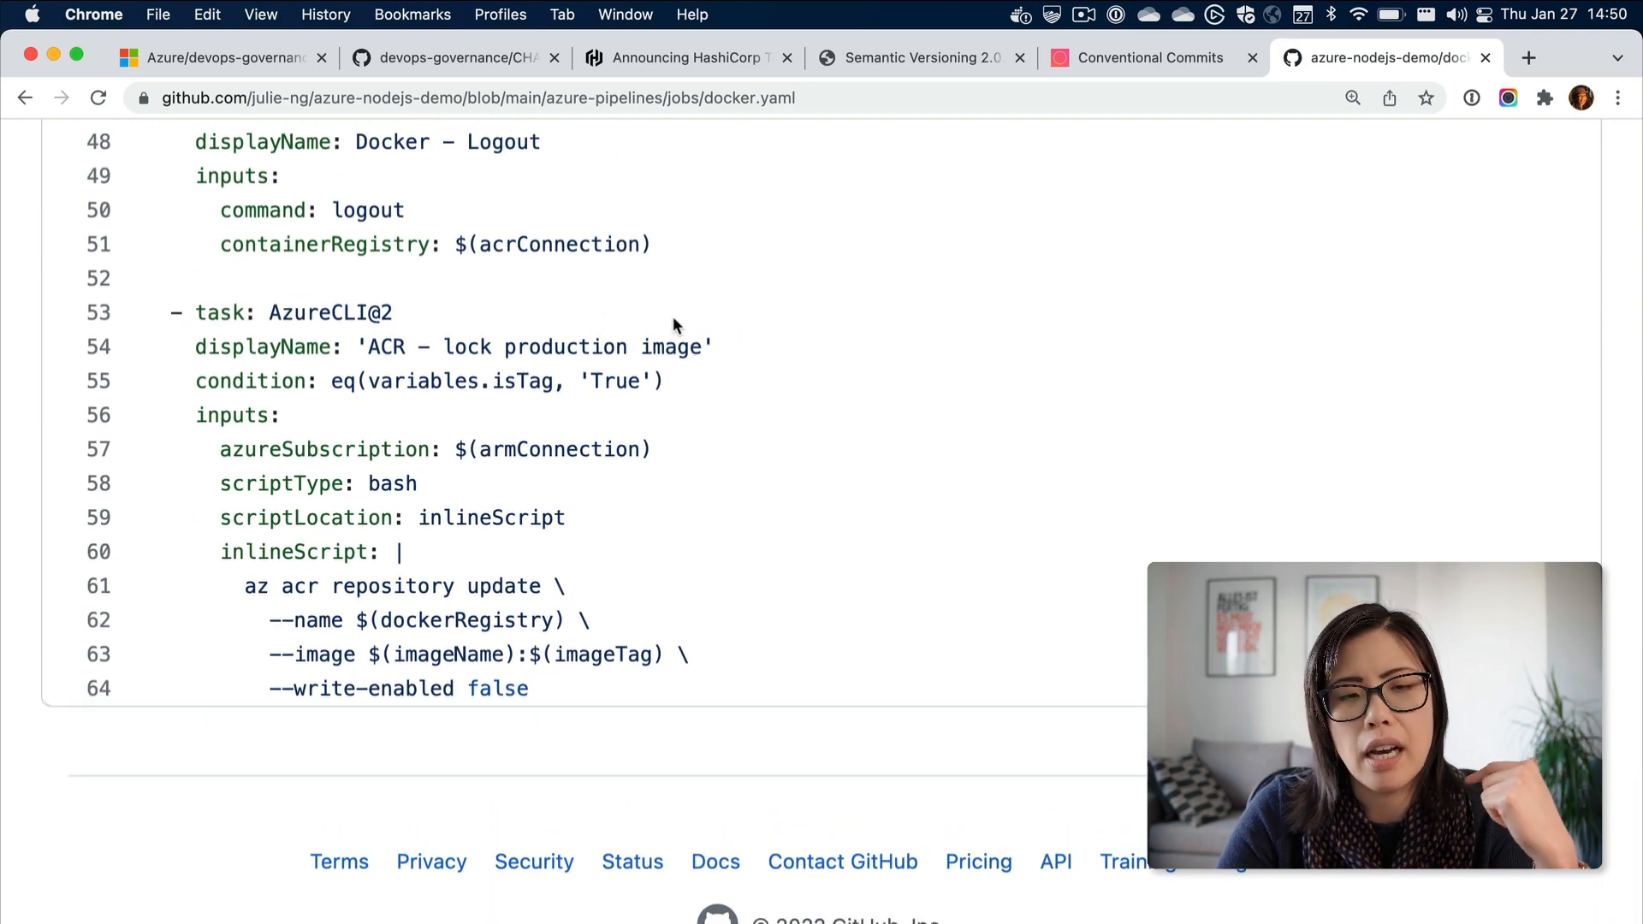
double_click(510, 380)
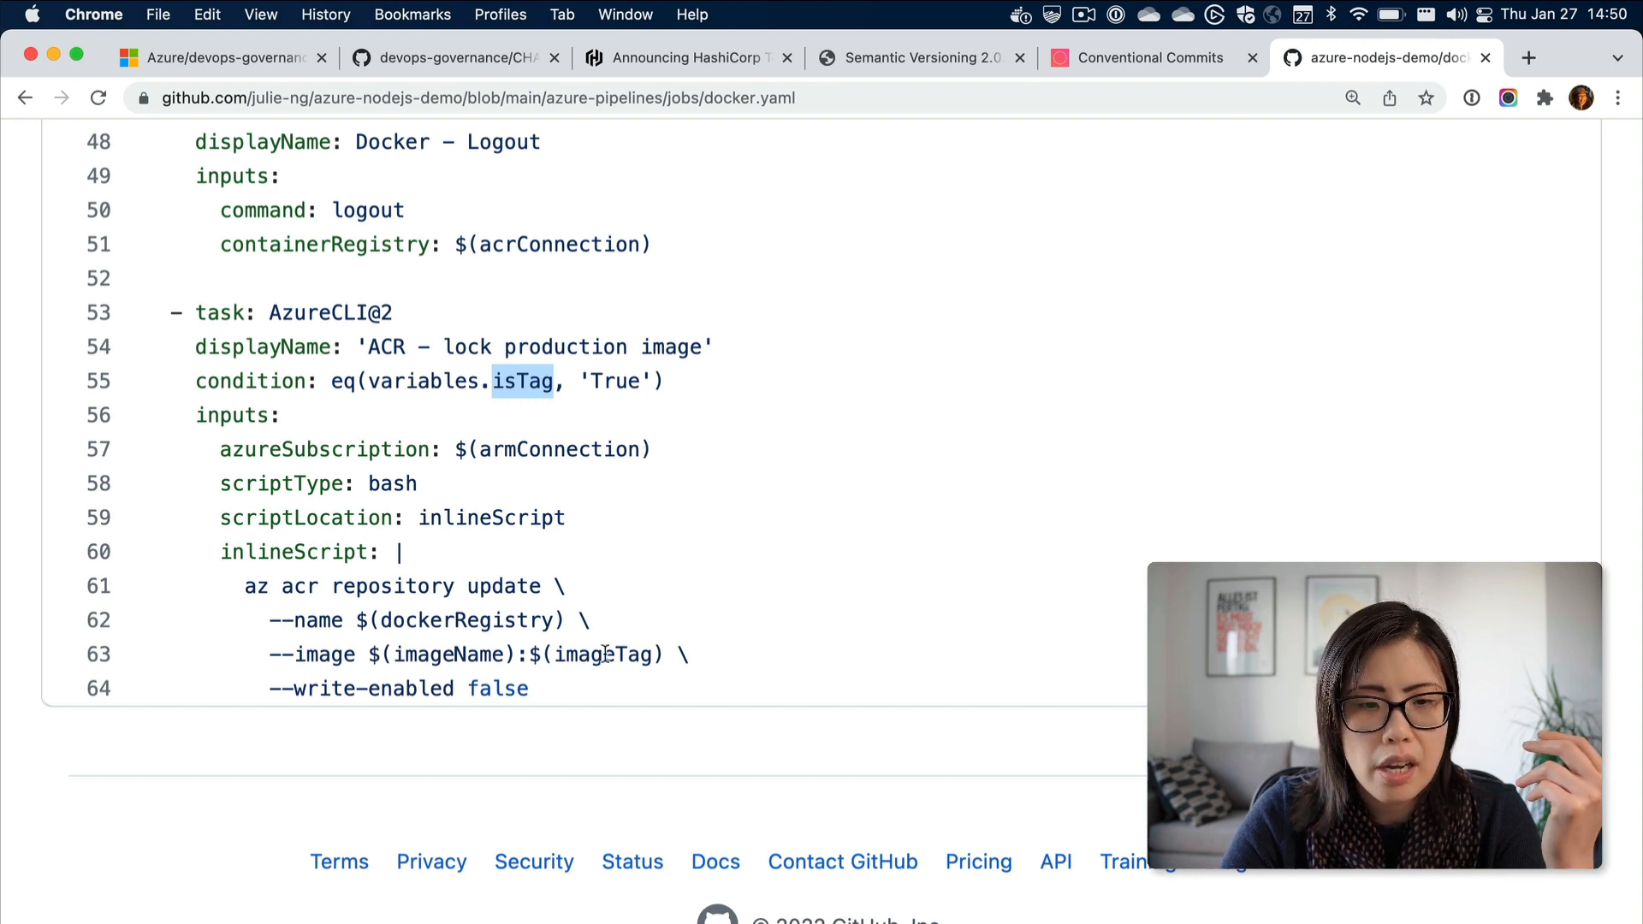
left_click(584, 678)
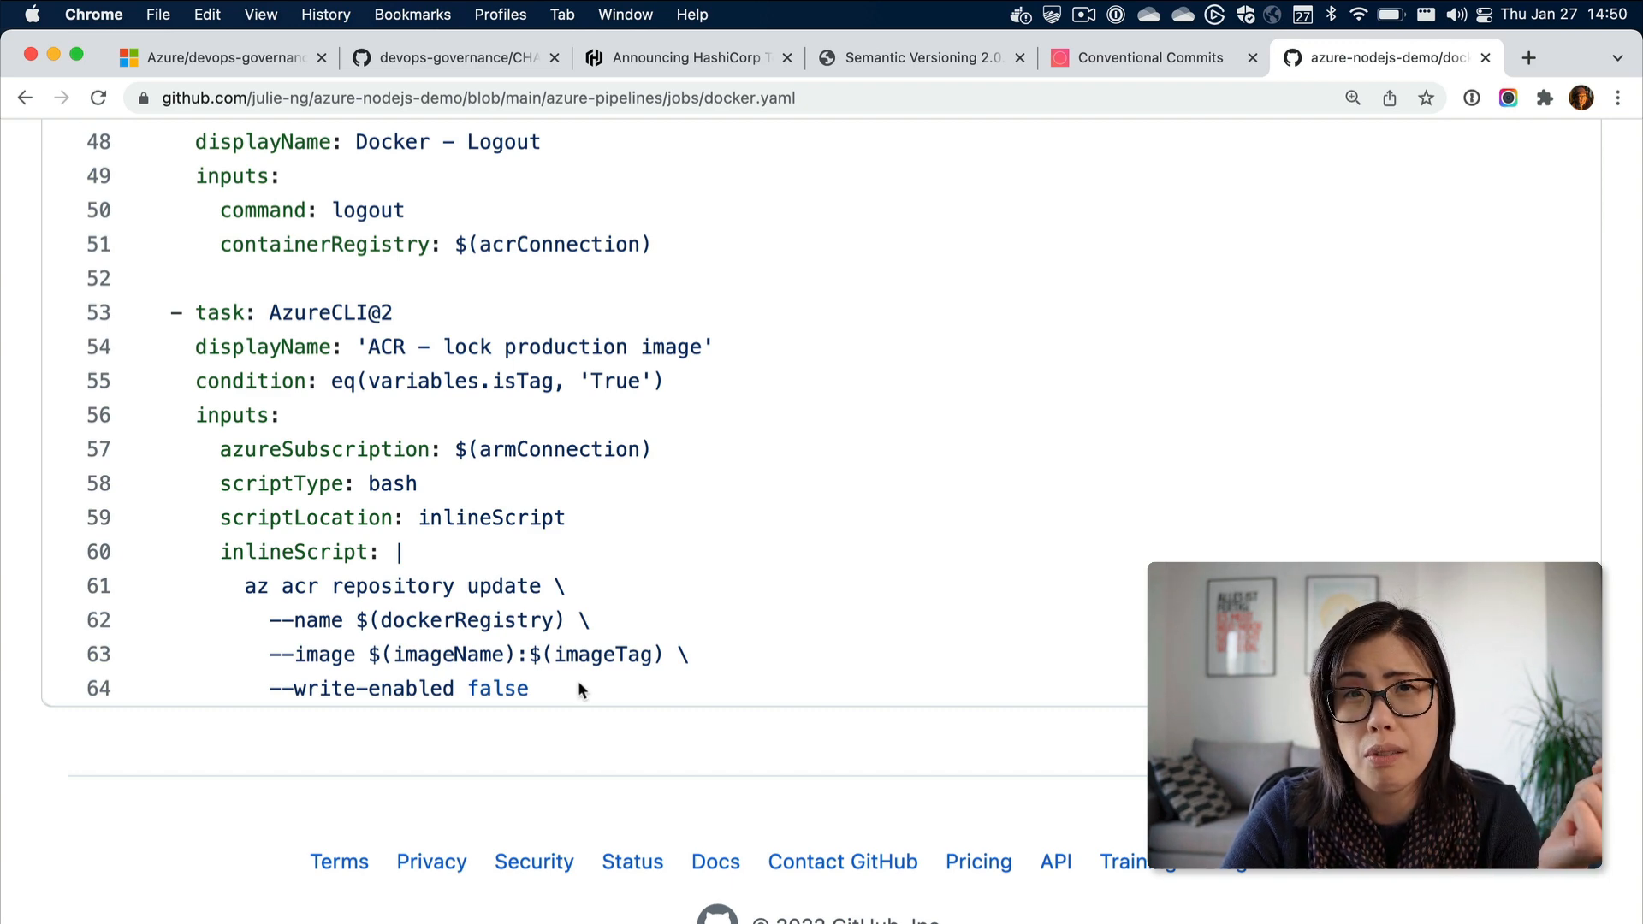
scroll(578, 682, "up", 1)
scroll(577, 680, "up", 3)
scroll(578, 681, "up", 3)
scroll(578, 681, "up", 6)
scroll(579, 680, "up", 5)
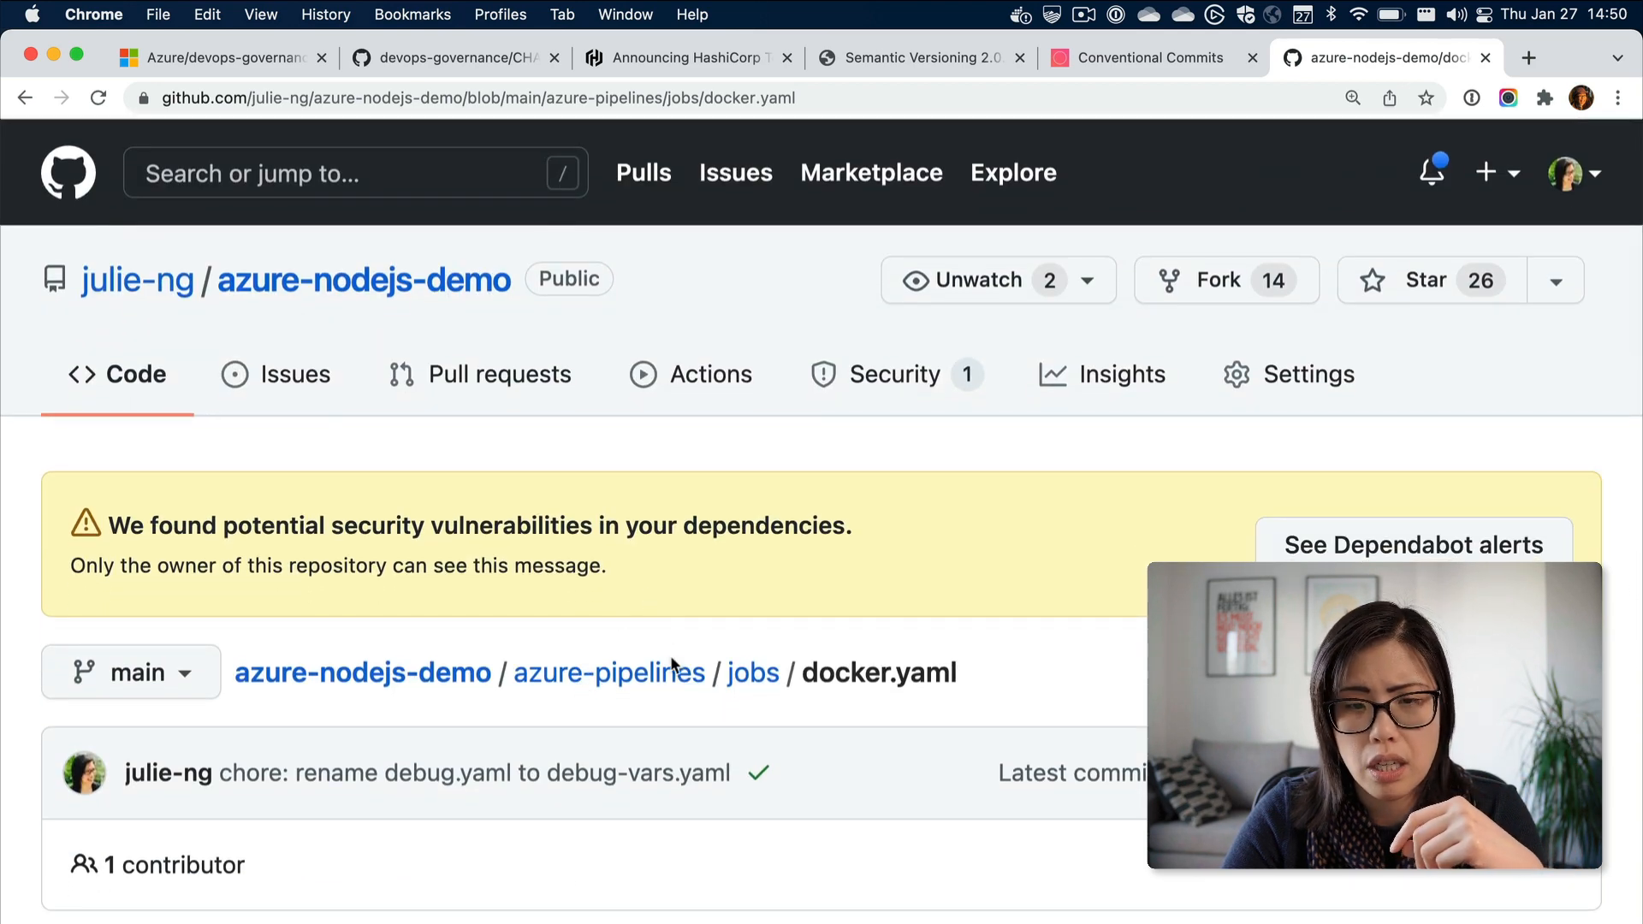
- Examine vars/global.yaml, highlighting the isTag condition defined on line 13
left_click(661, 683)
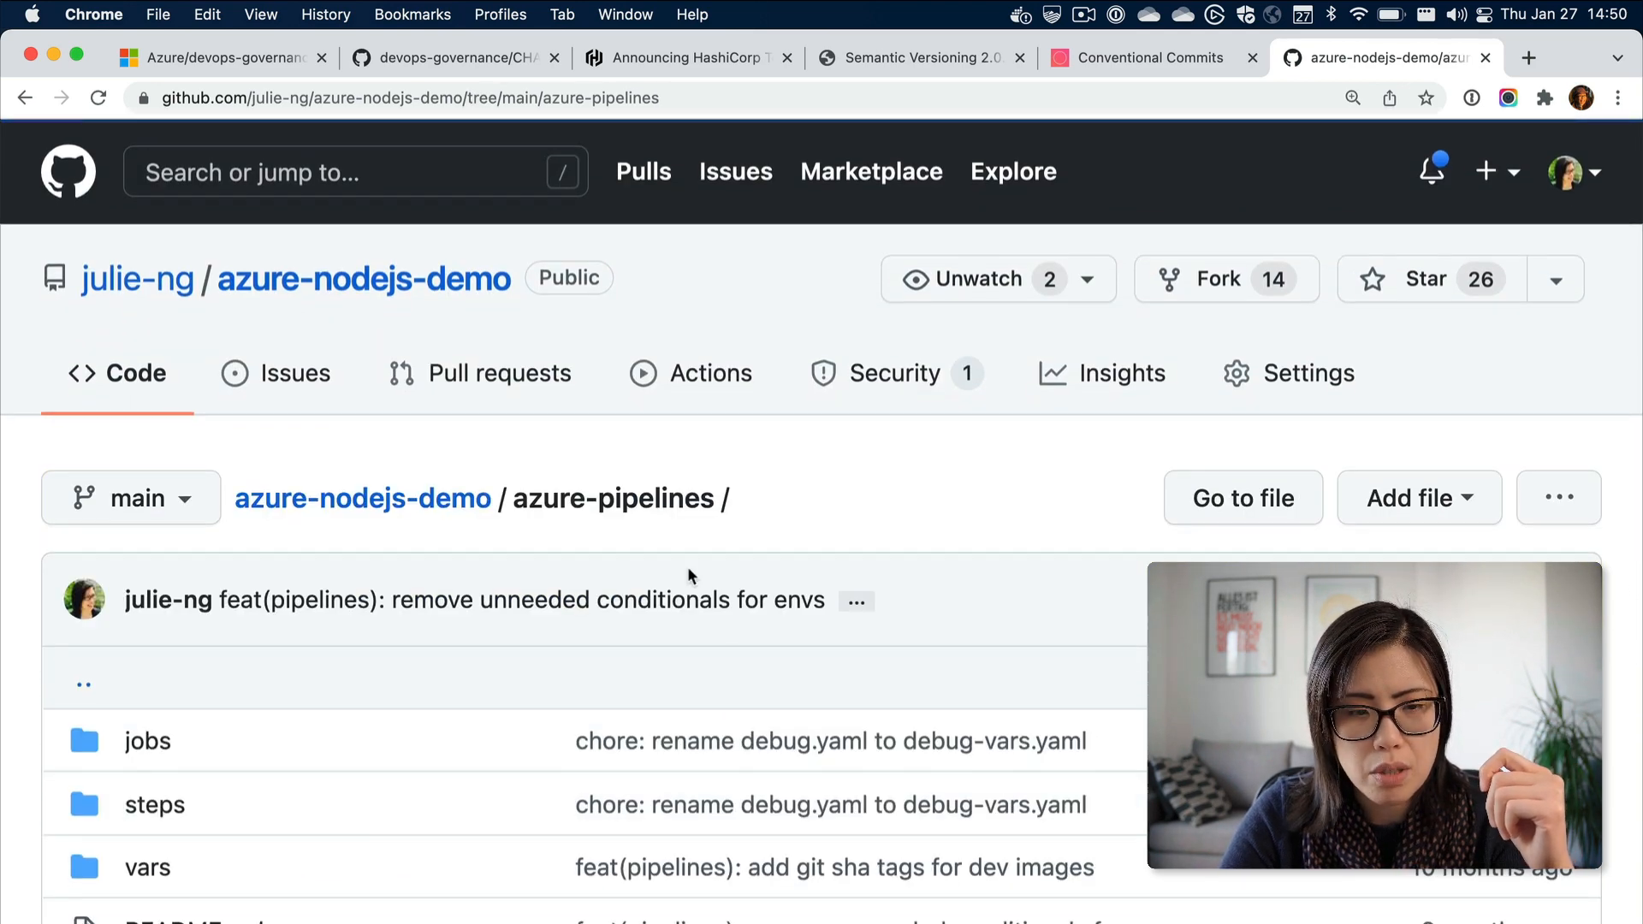
scroll(233, 579, "down", 3)
left_click(152, 597)
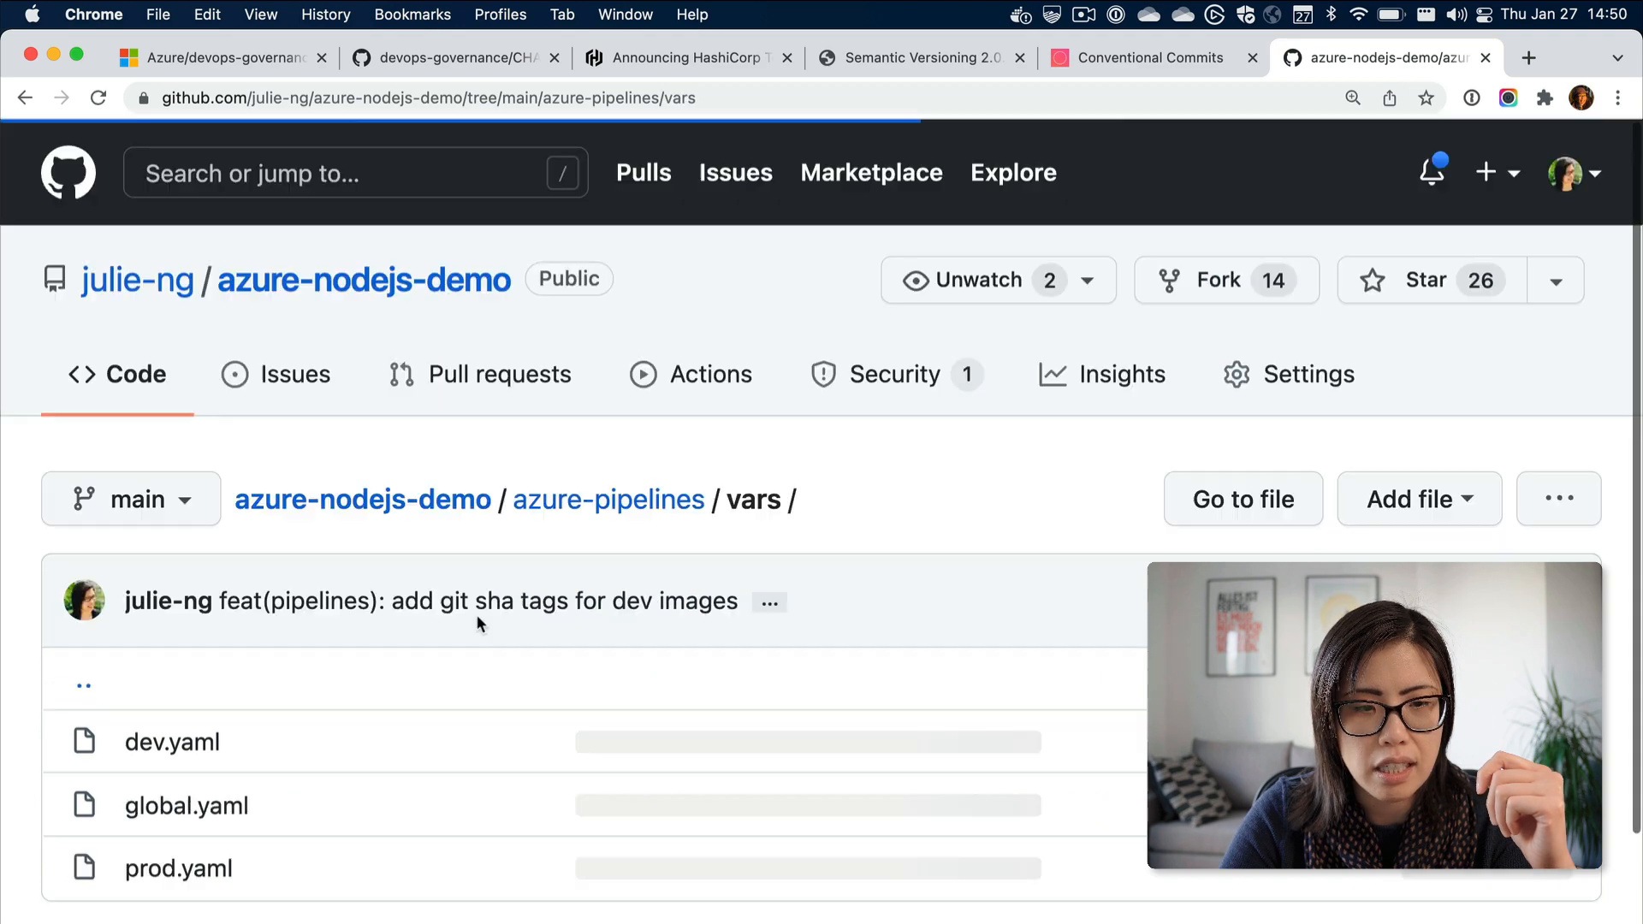
left_click(184, 805)
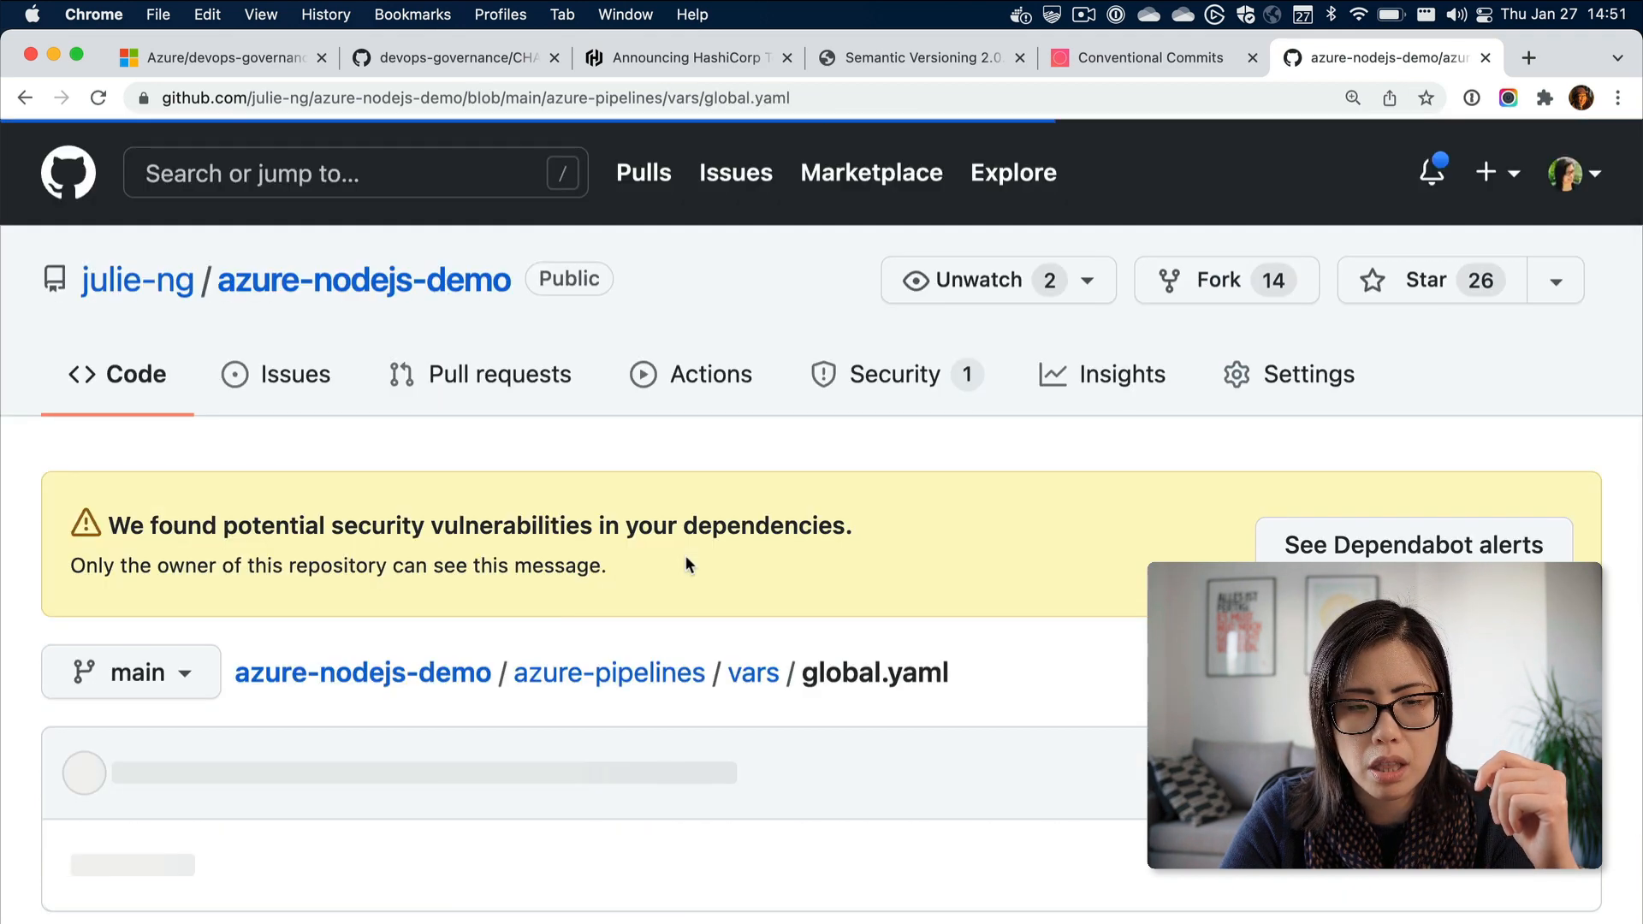
scroll(686, 565, "down", 3)
scroll(684, 565, "down", 5)
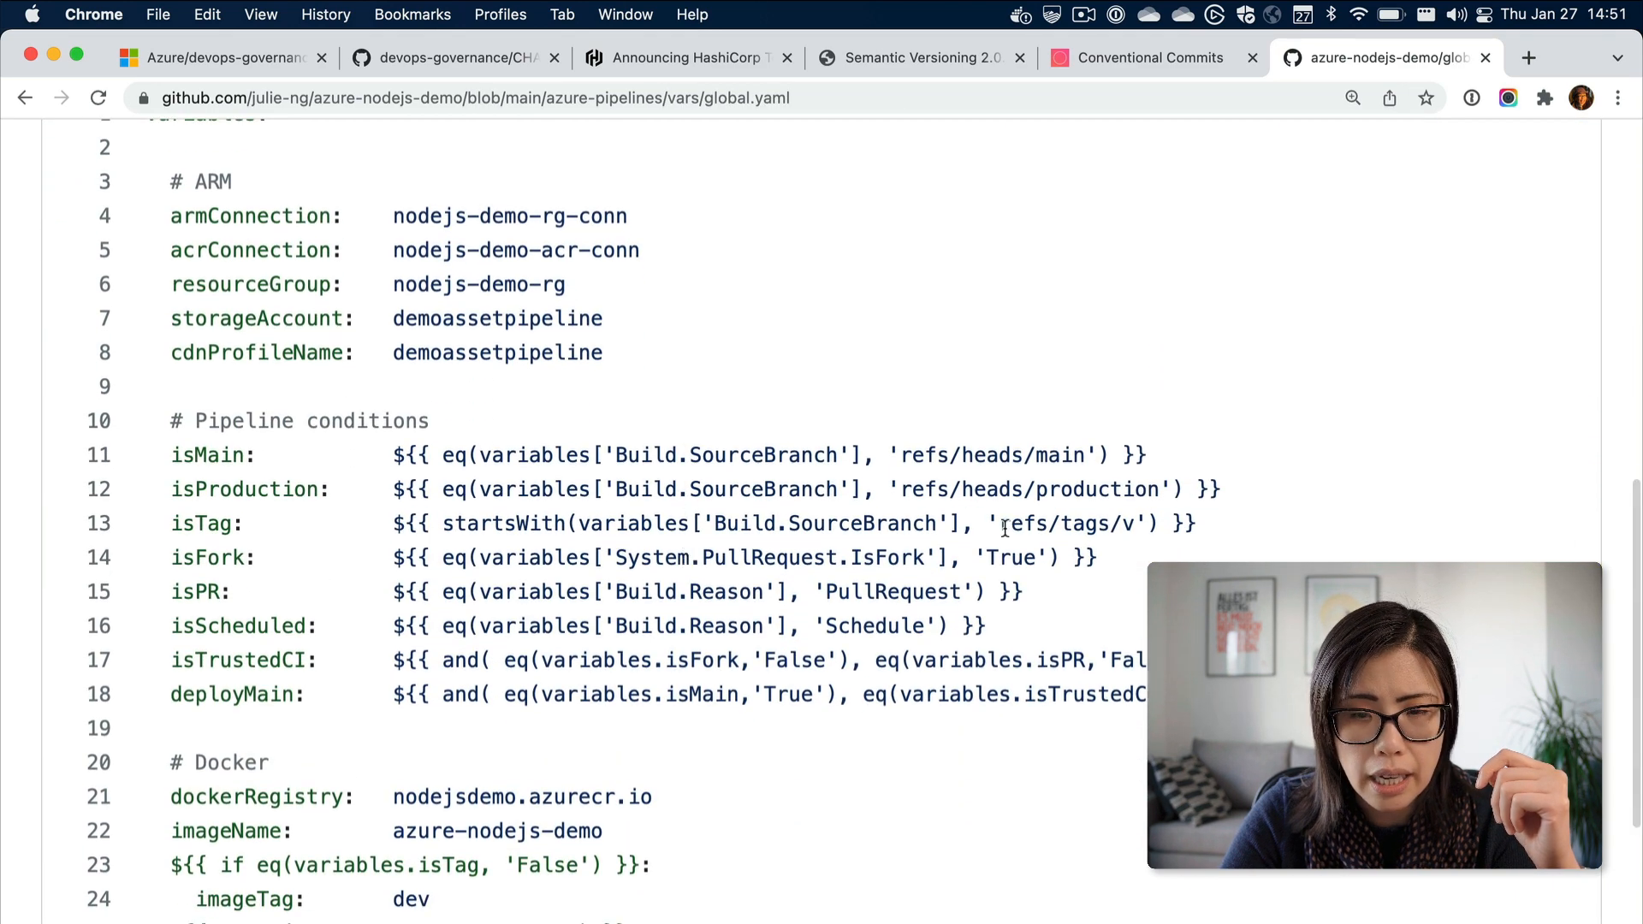
left_click_drag(1204, 524, 394, 525)
left_click(160, 555)
left_click_drag(161, 557, 141, 531)
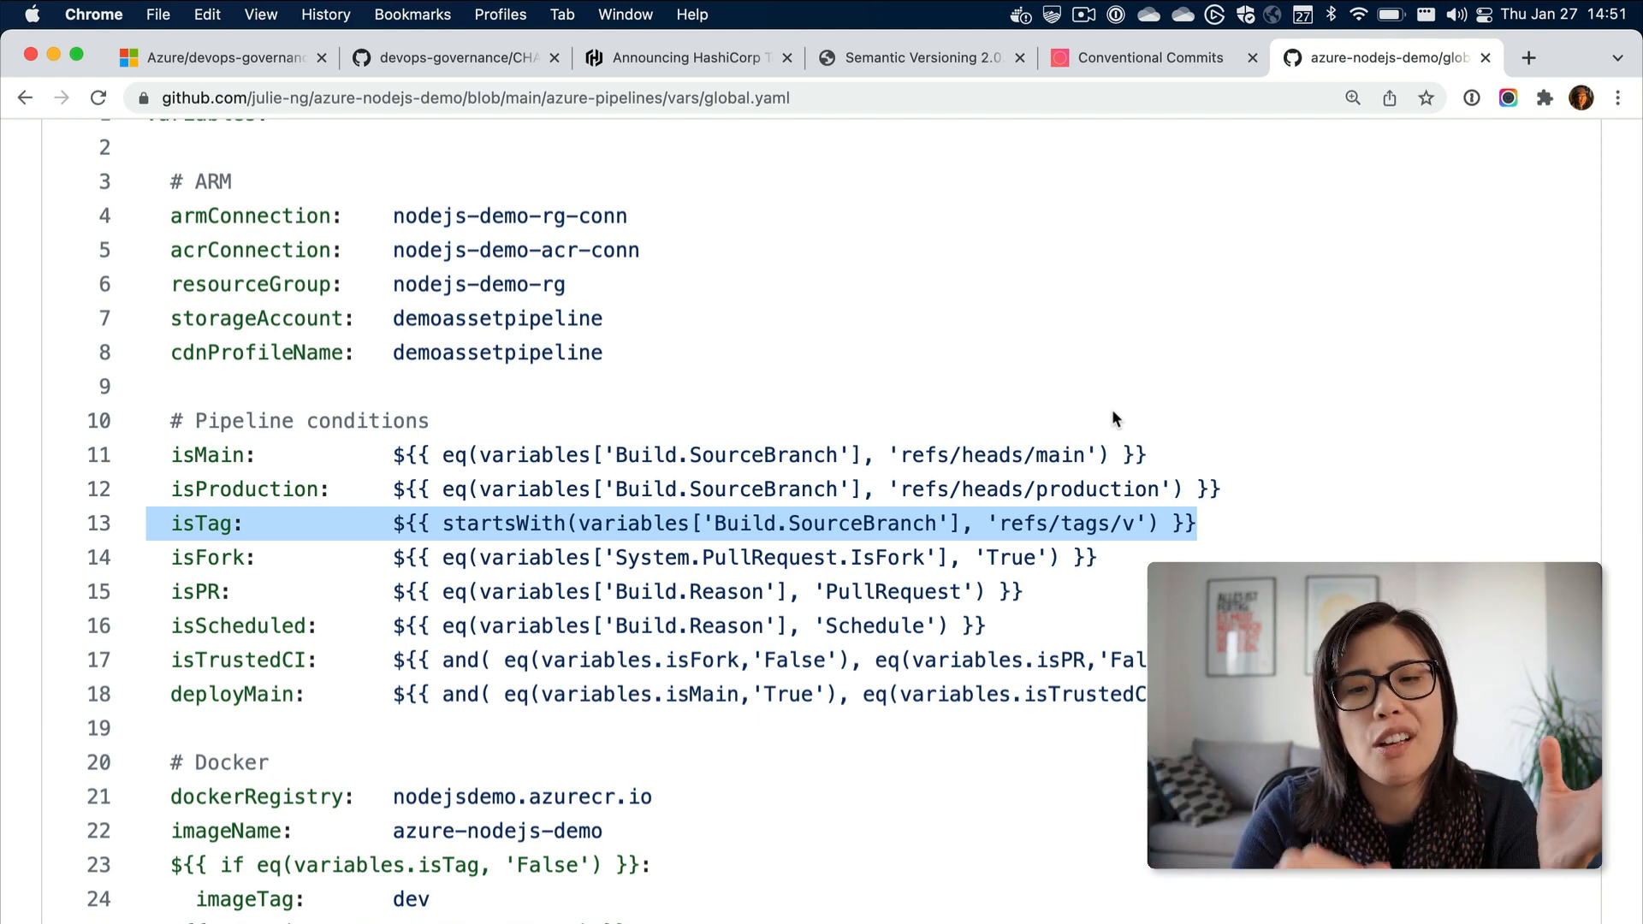
left_click(1055, 457)
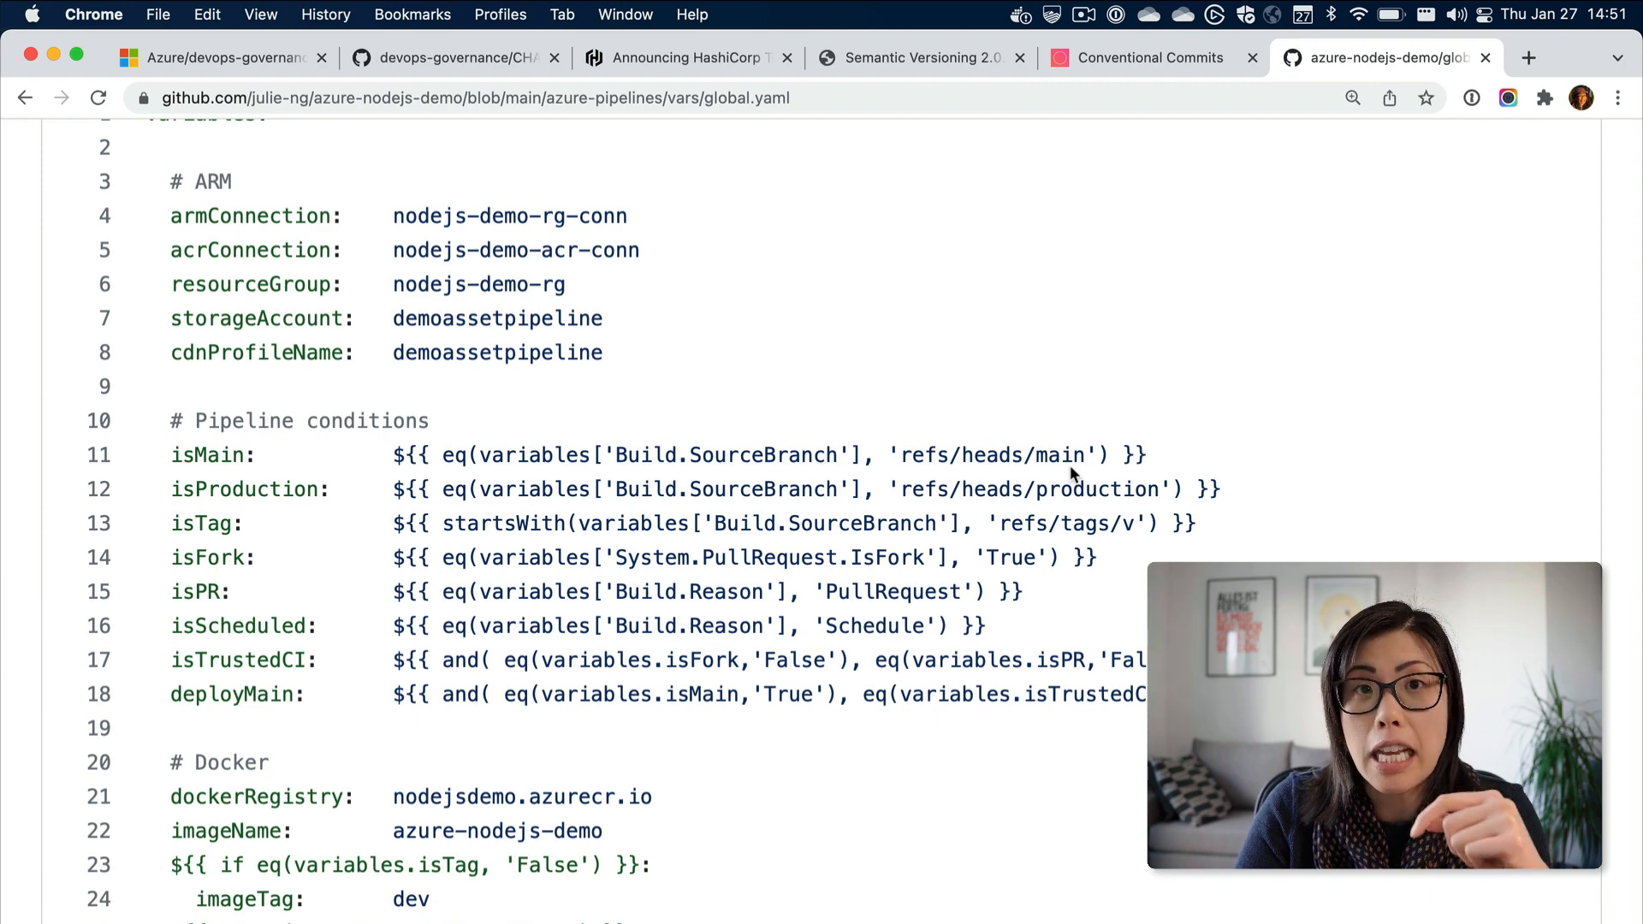
scroll(1070, 467, "up", 2)
scroll(368, 257, "up", 5)
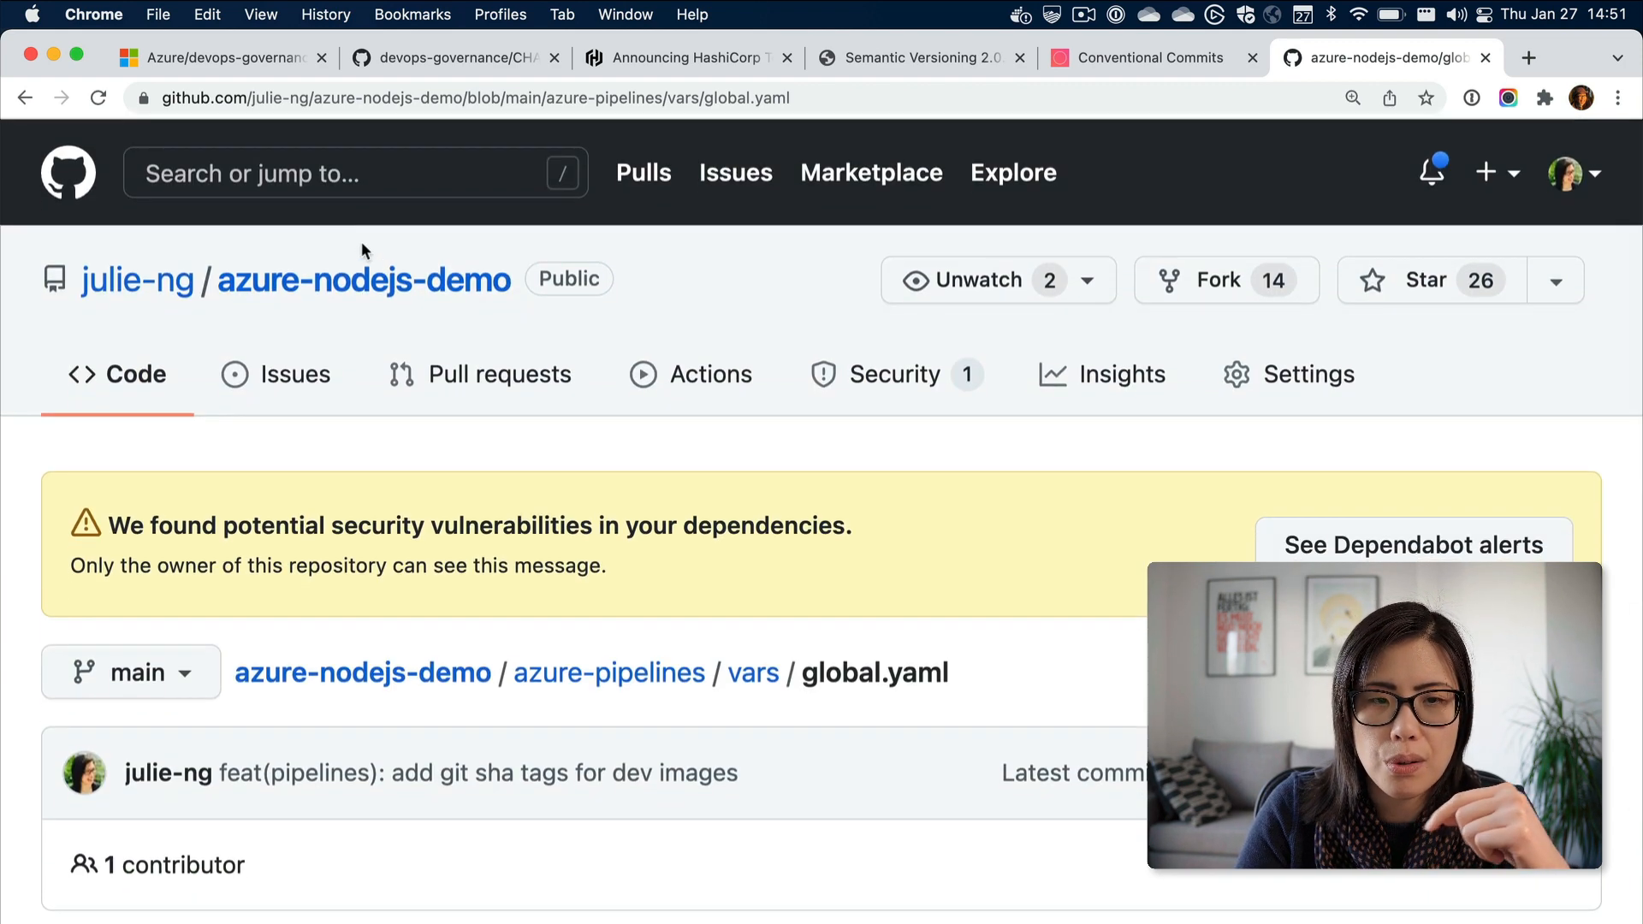
- Browse the main branch's commit history from the repository home page
left_click(363, 278)
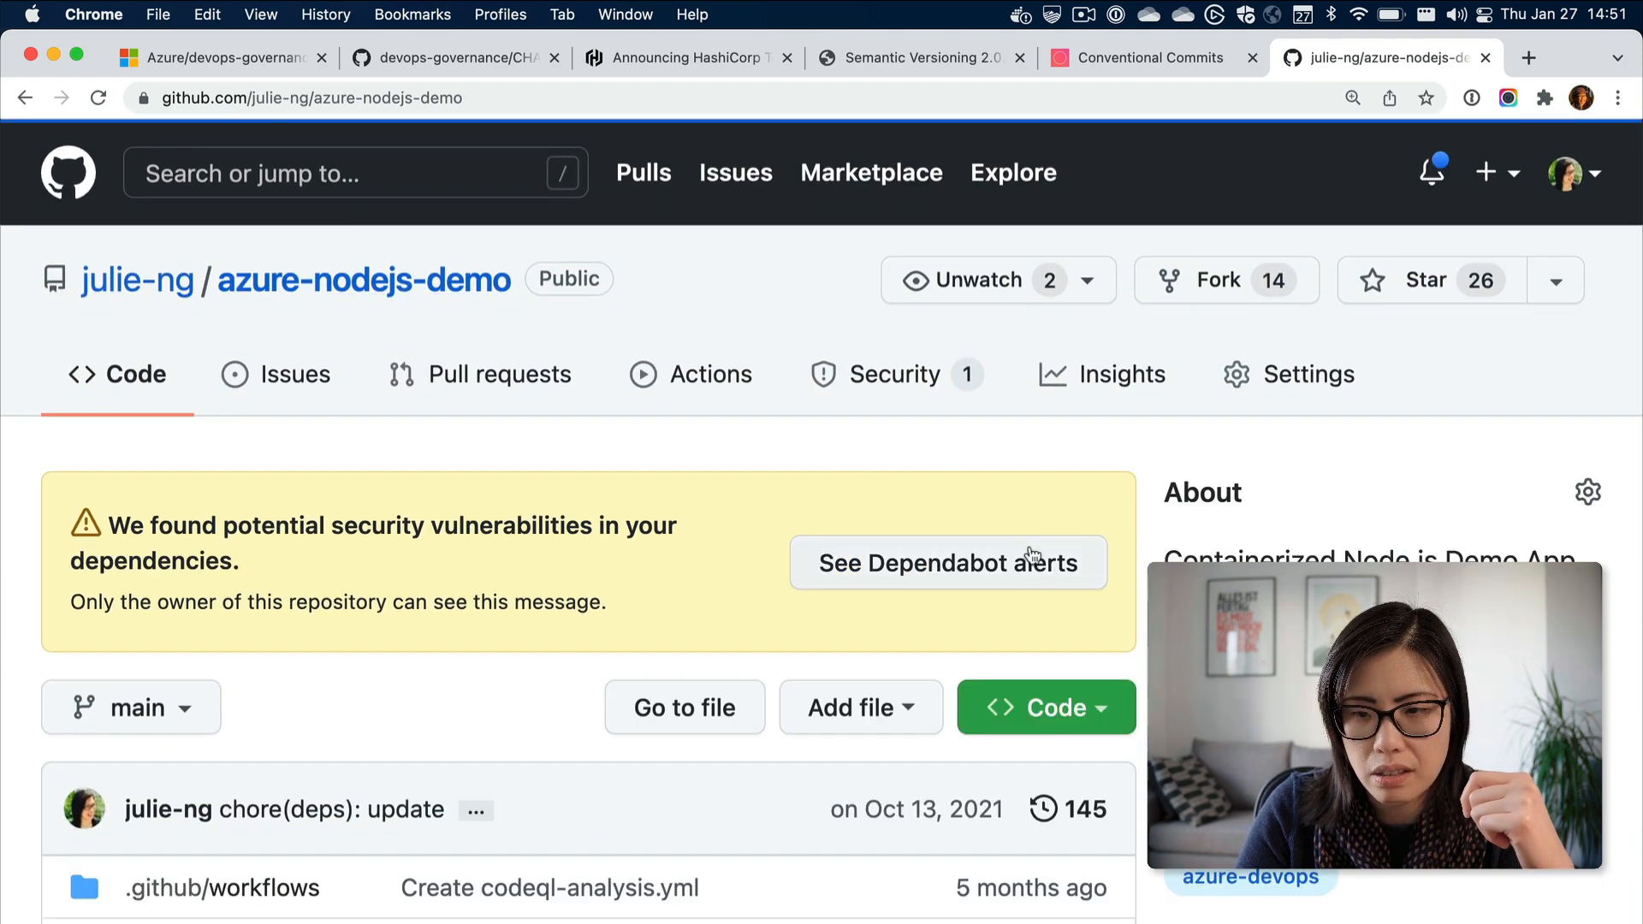
left_click(1085, 813)
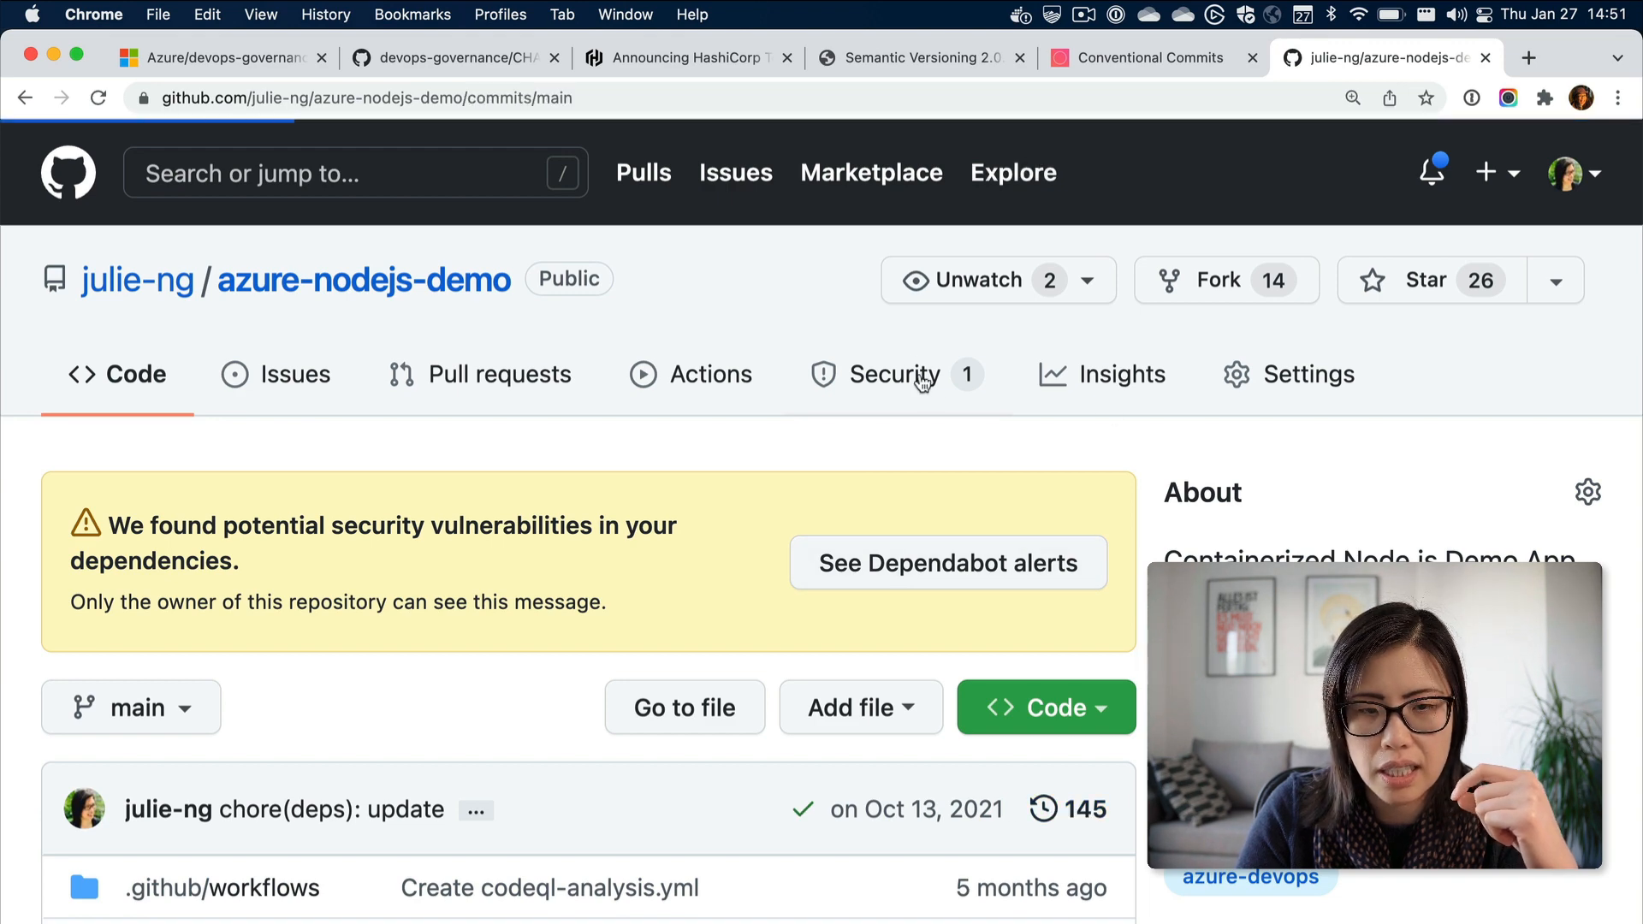
scroll(932, 386, "down", 2)
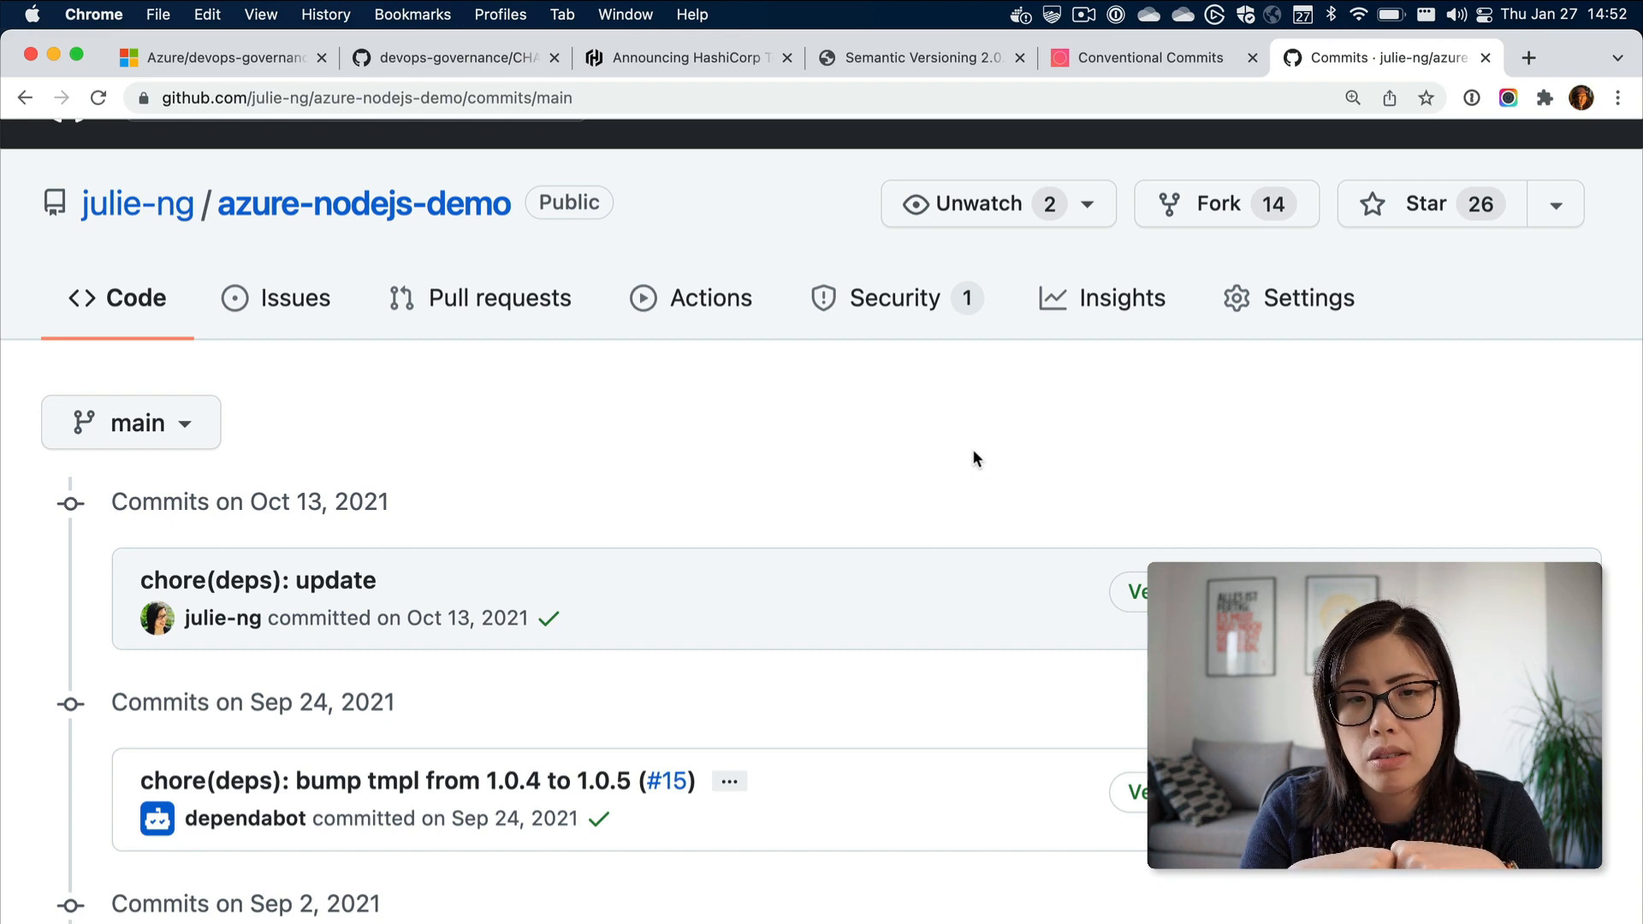
left_click(23, 99)
scroll(266, 434, "down", 5)
- Check the vars/dev.yaml variables file, then return to the vars folder
left_click(249, 684)
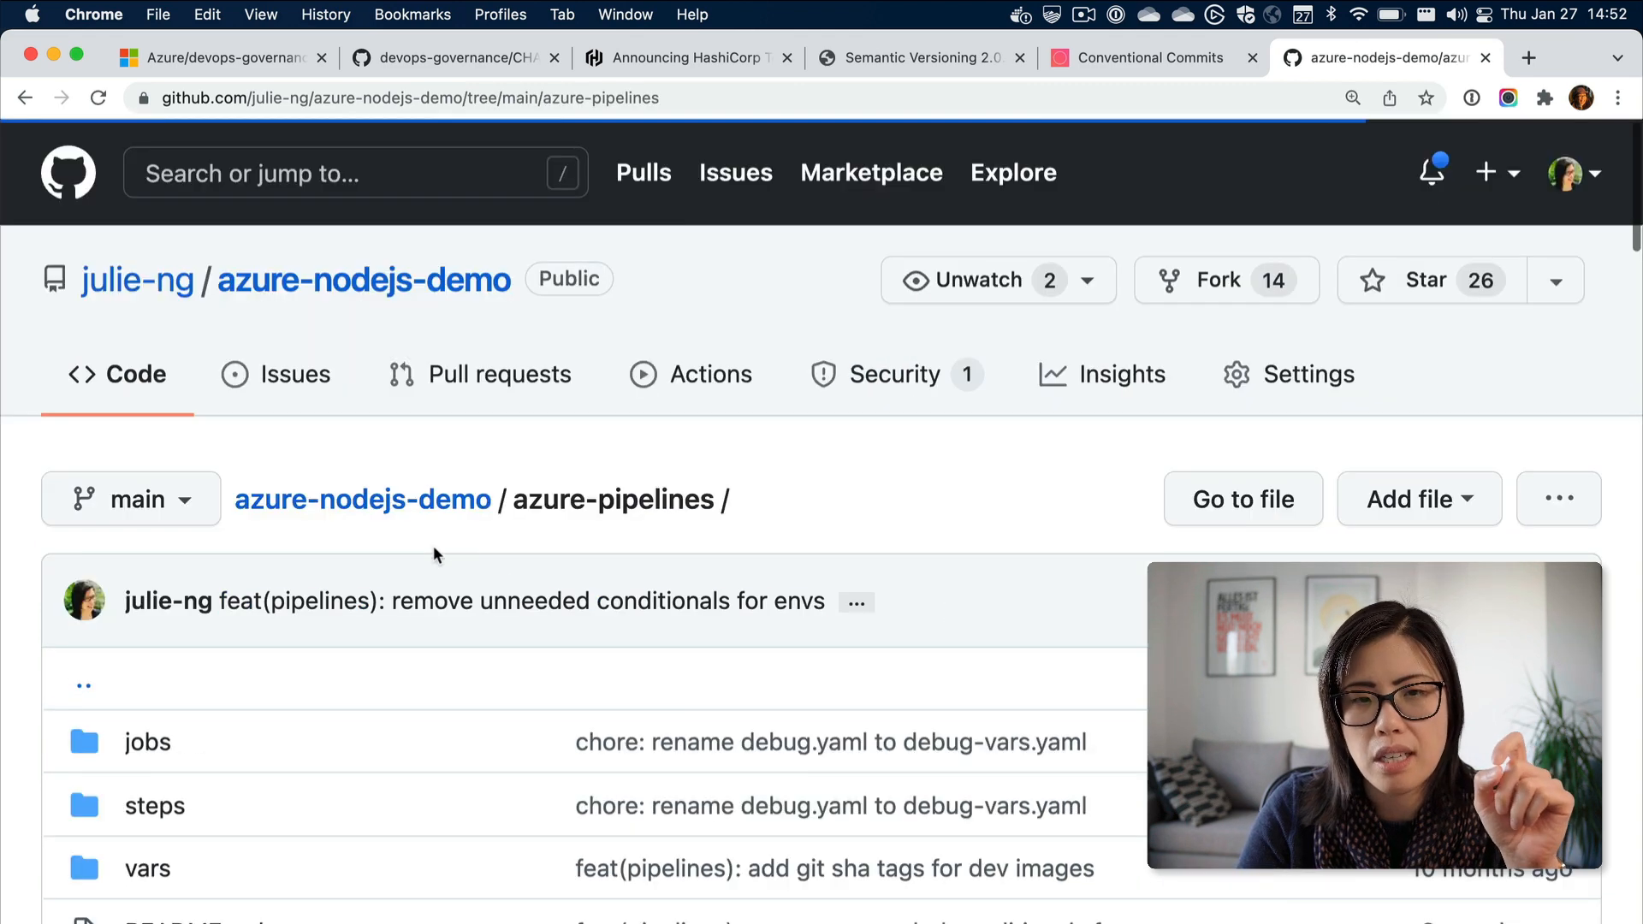
left_click(146, 868)
left_click(172, 746)
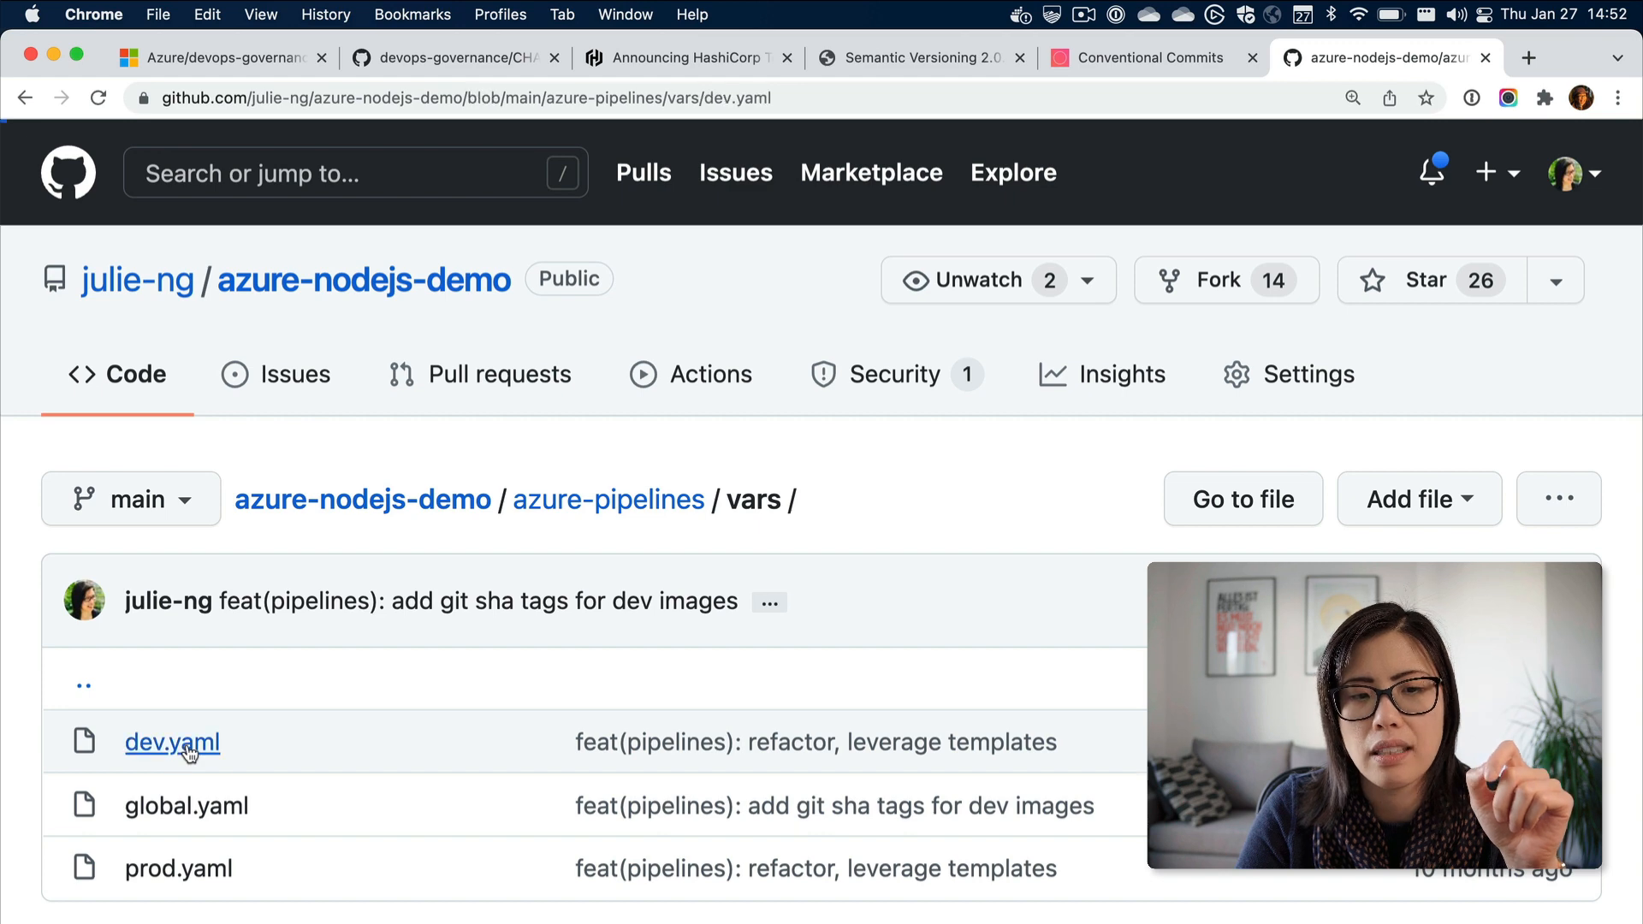
scroll(638, 677, "down", 2)
scroll(638, 677, "down", 3)
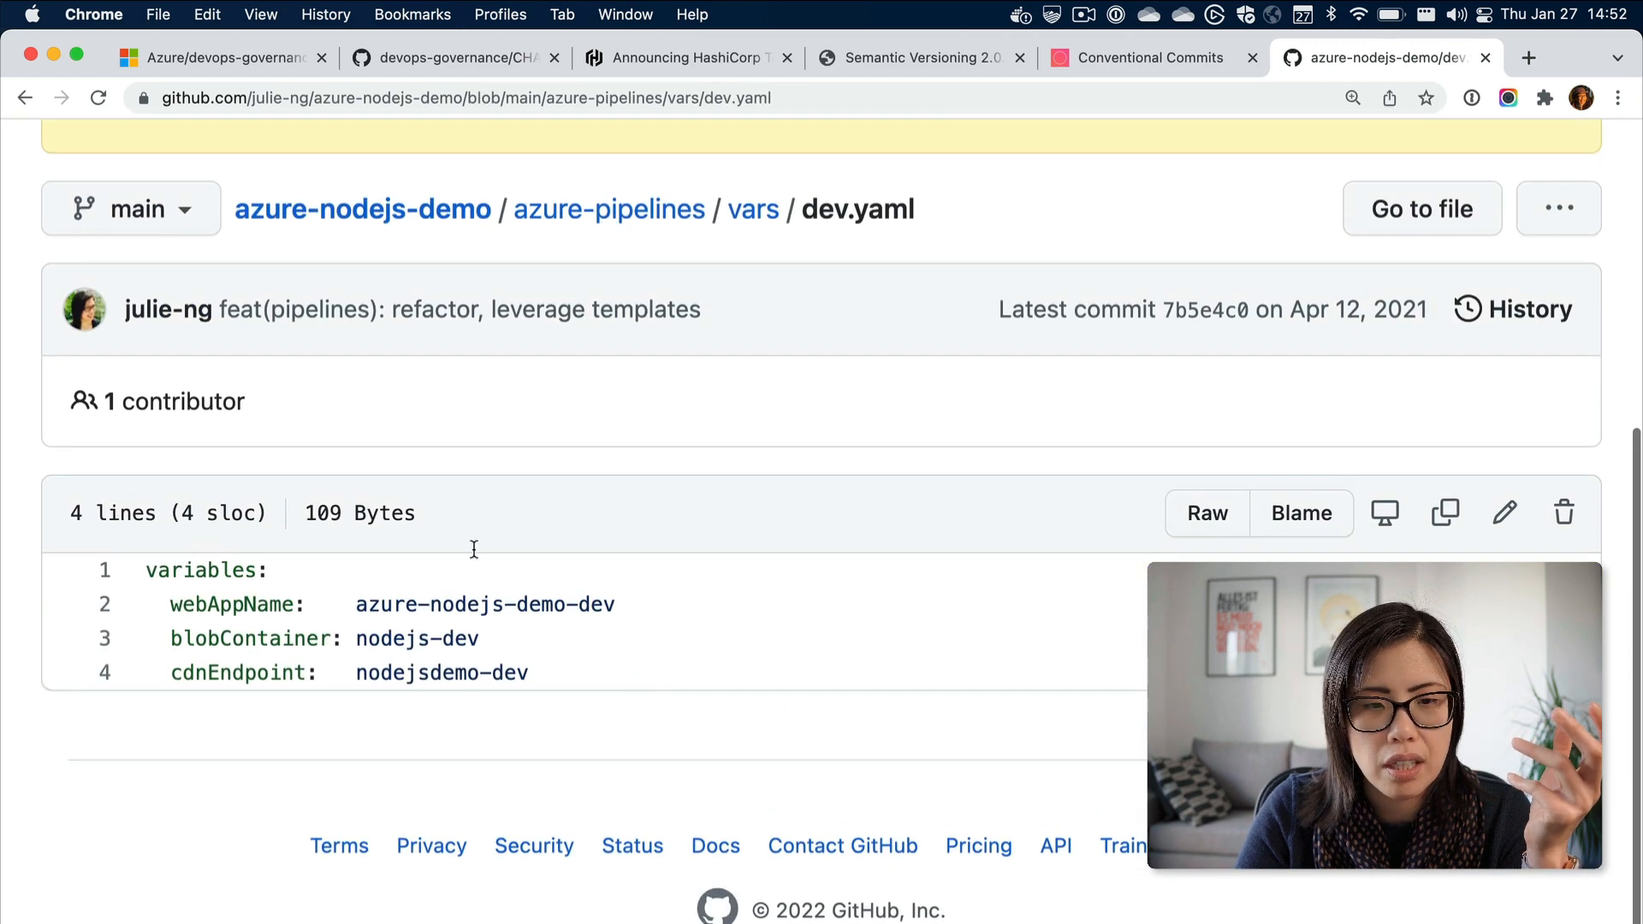
left_click(25, 99)
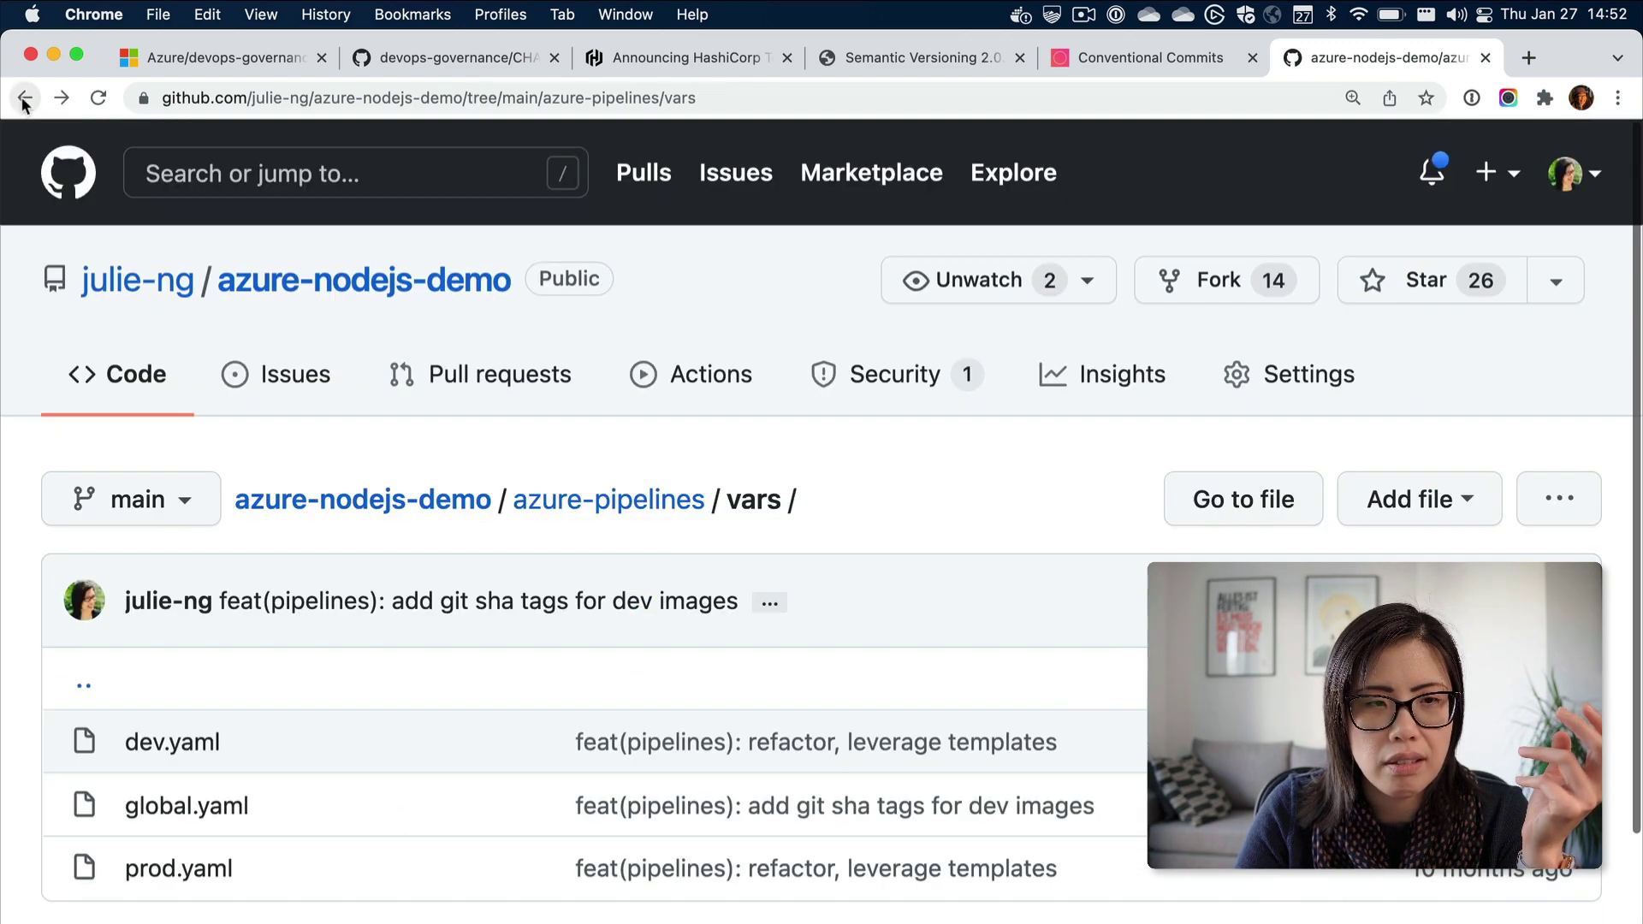
- In global.yaml, search imageTag and highlight the refs/tags/v stripped from tag builds
left_click(209, 822)
scroll(592, 753, "down", 5)
scroll(592, 752, "down", 2)
scroll(593, 759, "up", 1)
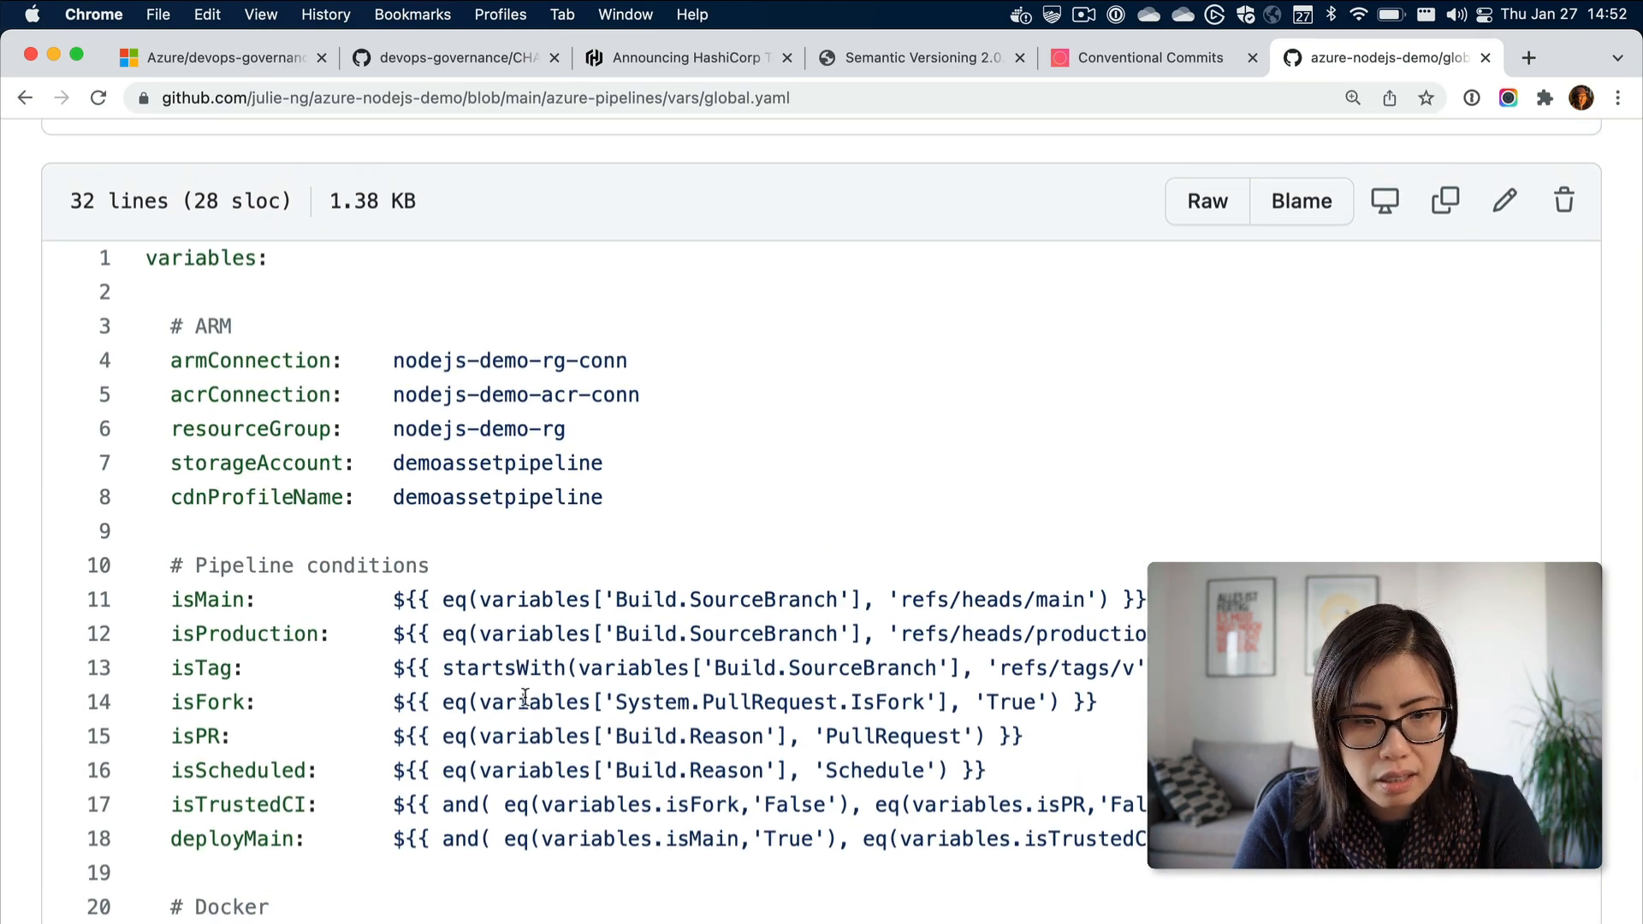
key("super+f")
type("imageTag")
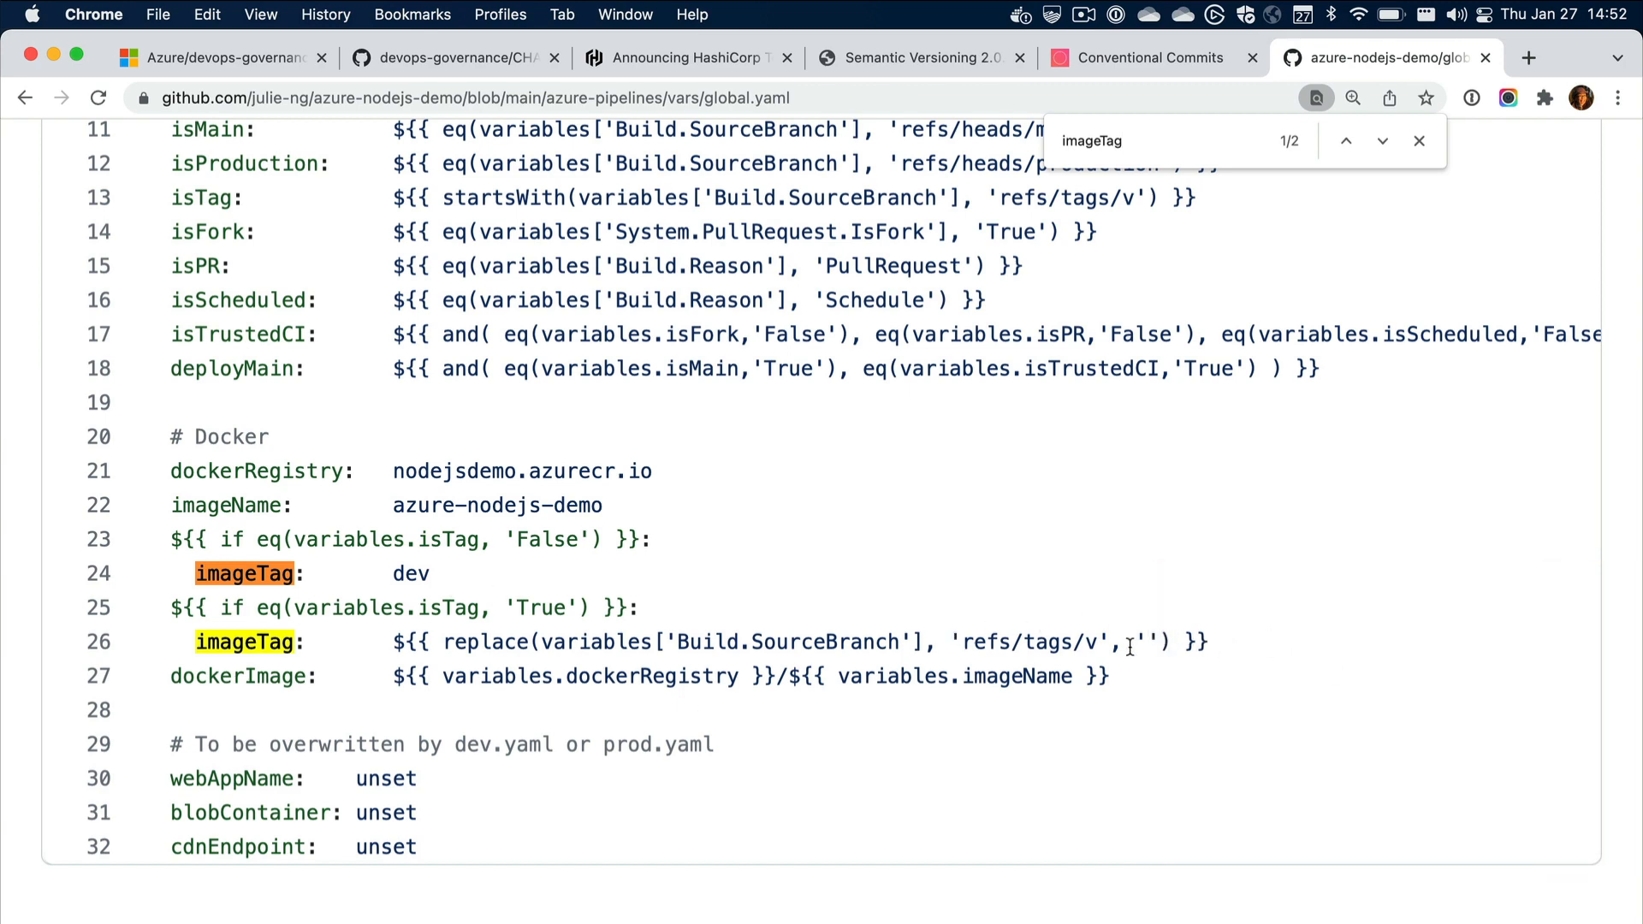
left_click_drag(993, 633, 1100, 638)
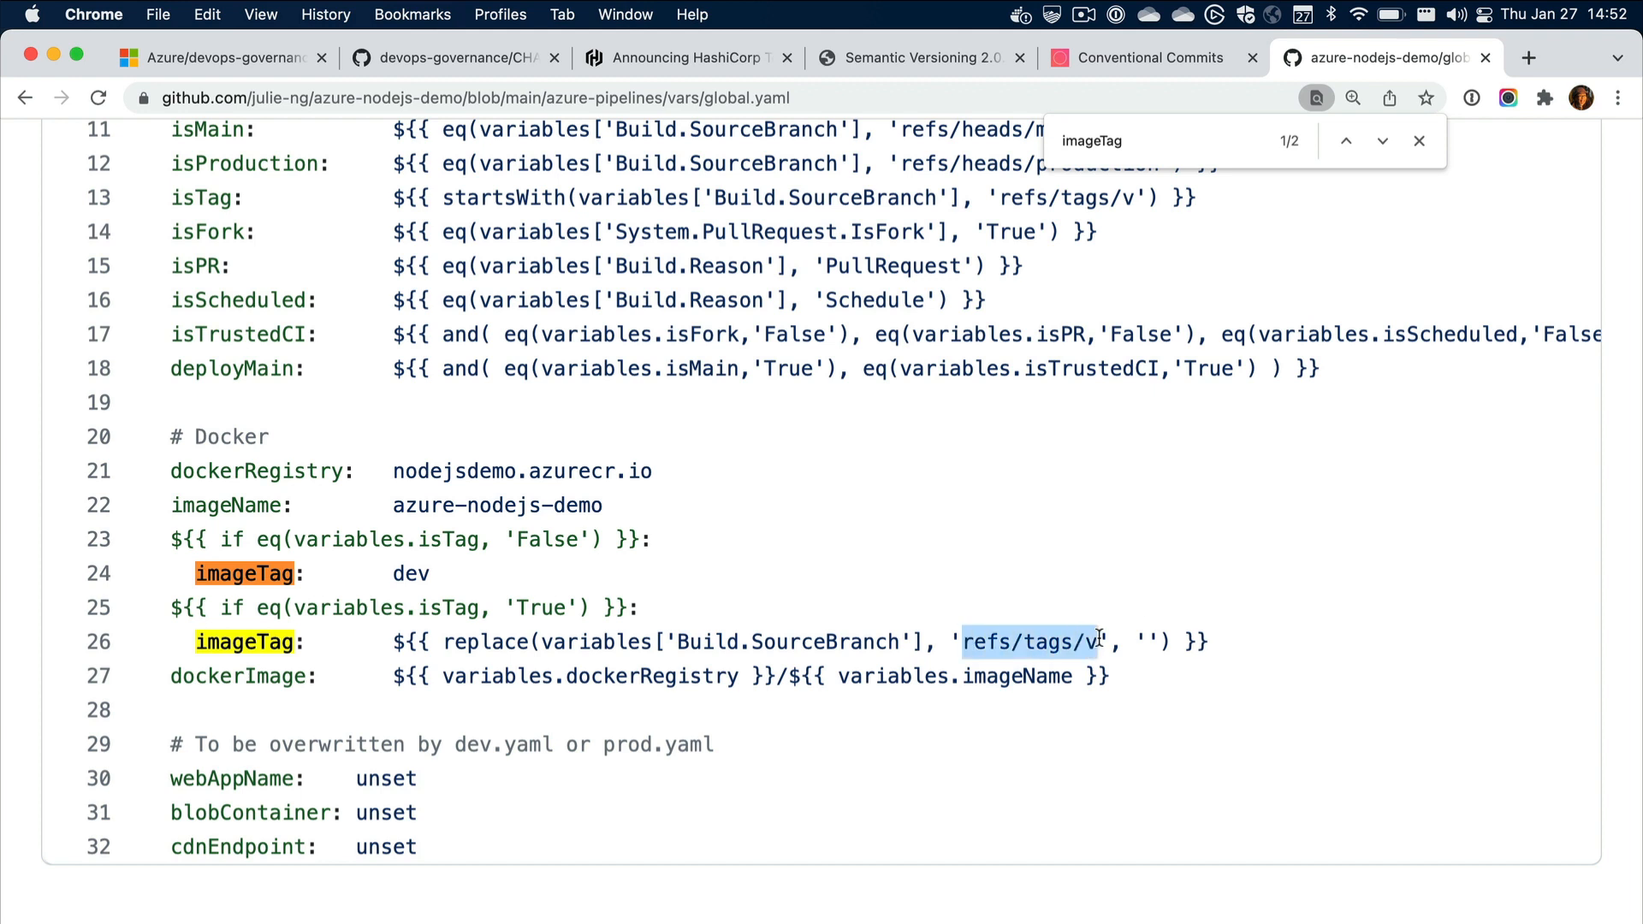